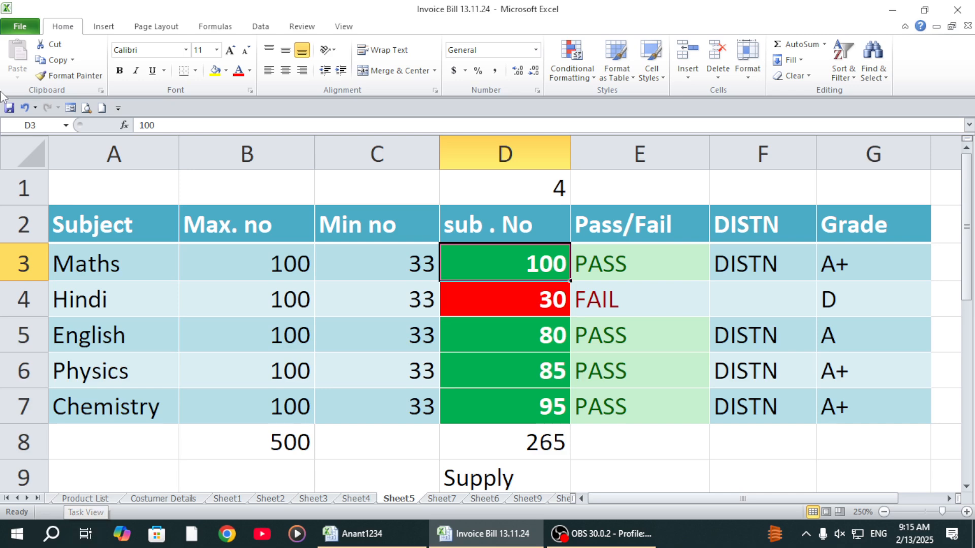
Step: On Sheet1, clear the customer address lookup formula from cell A10
click(85, 498)
click(162, 498)
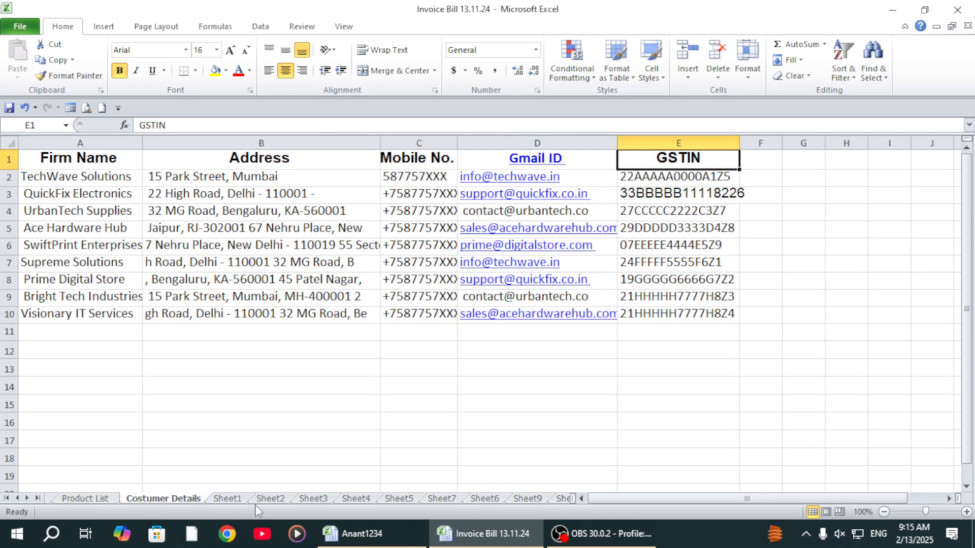
click(226, 498)
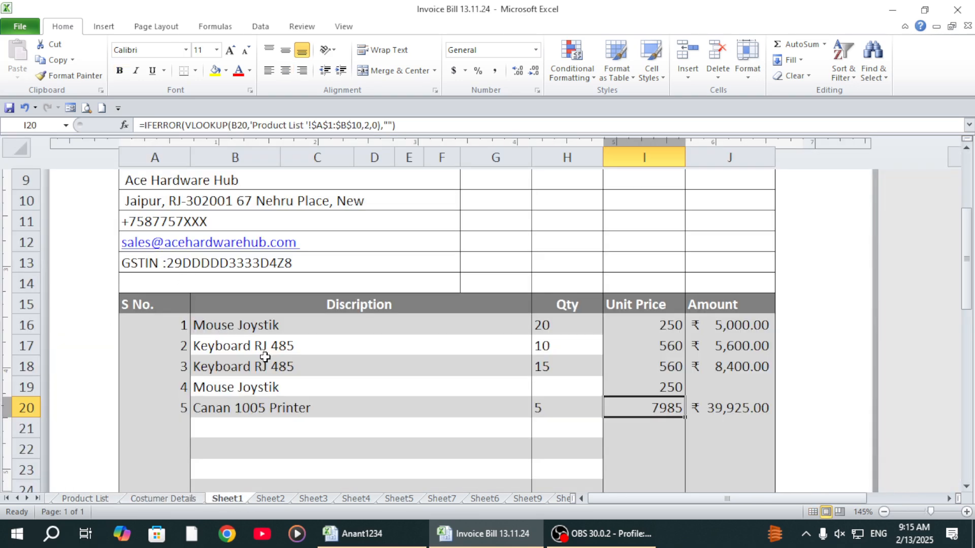
scroll(326, 351, up, 1)
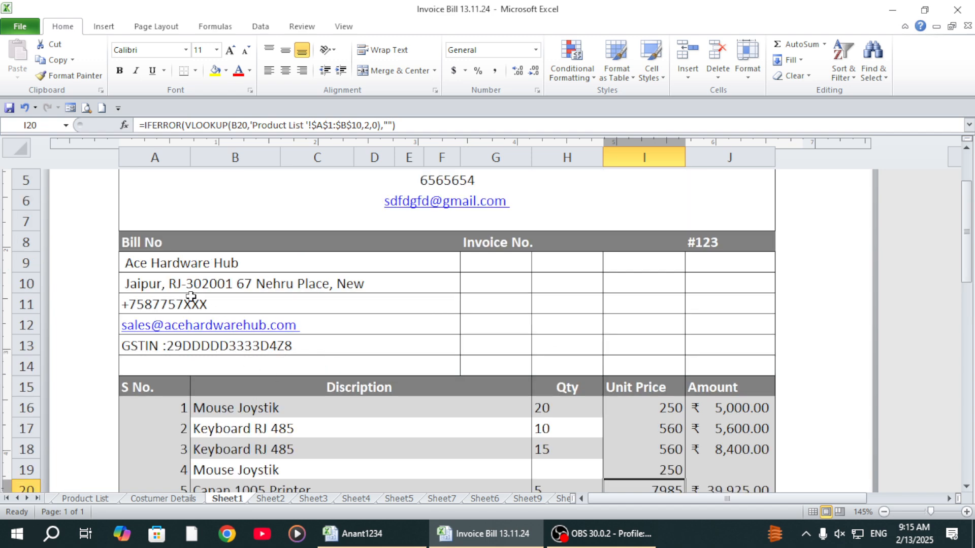
click(211, 285)
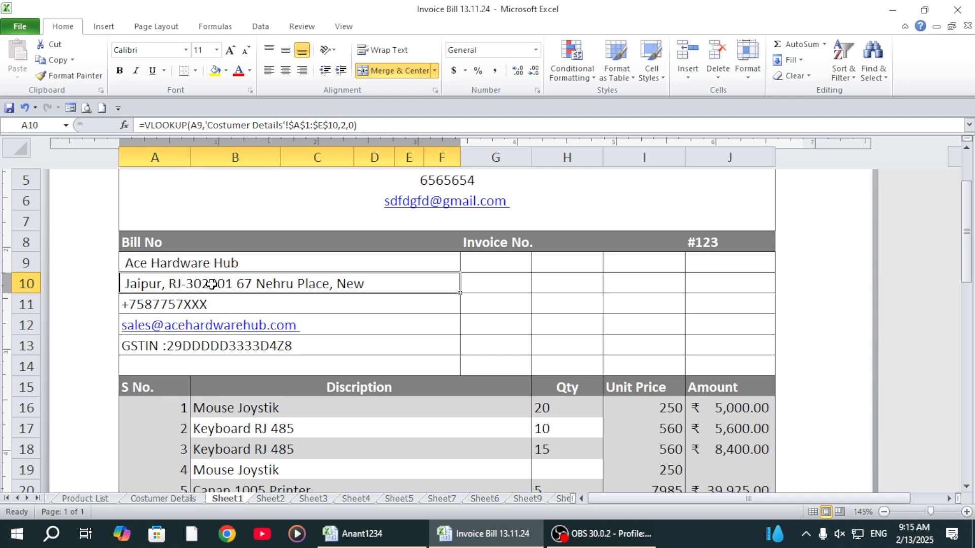
key(Delete)
click(315, 322)
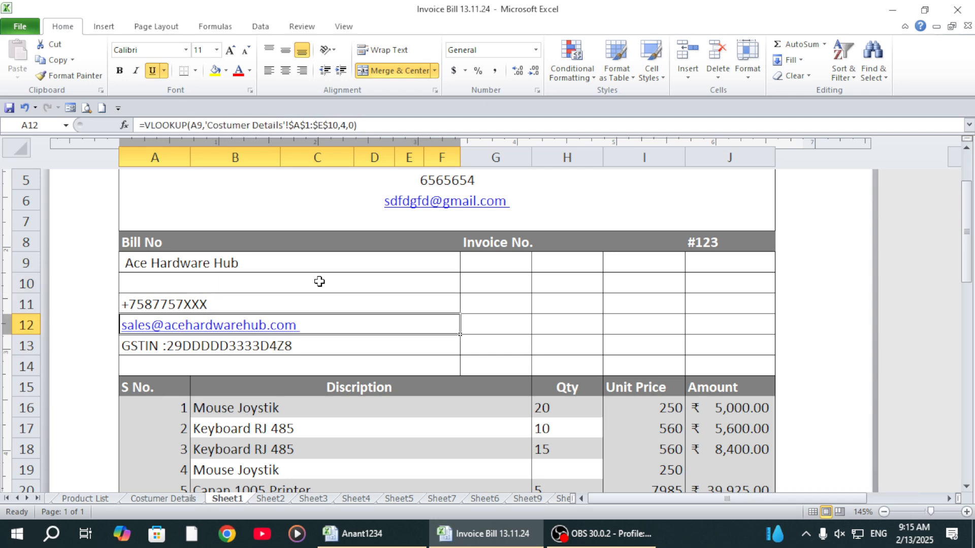
click(319, 281)
Step: Open the data validation settings of the firm name cell A9
click(274, 263)
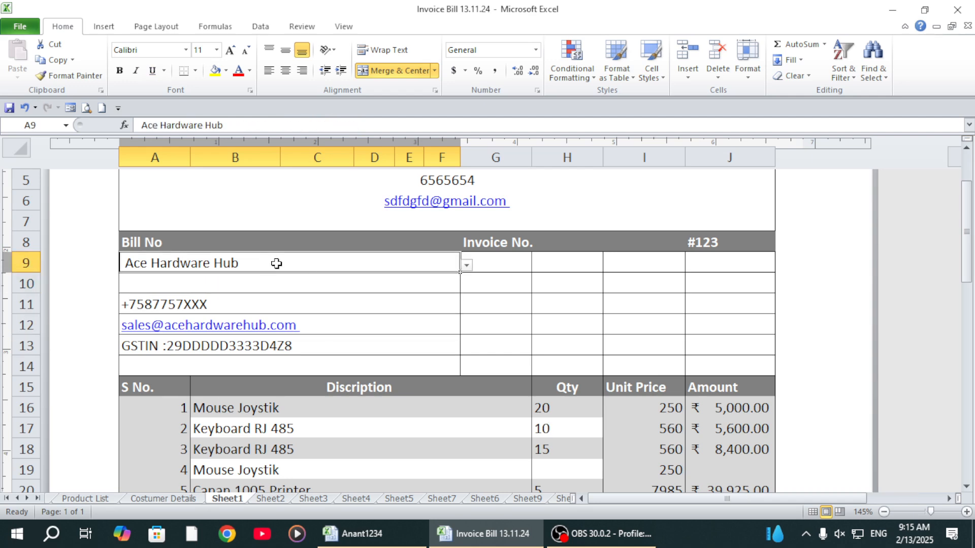
click(469, 267)
click(469, 267)
click(259, 26)
click(549, 76)
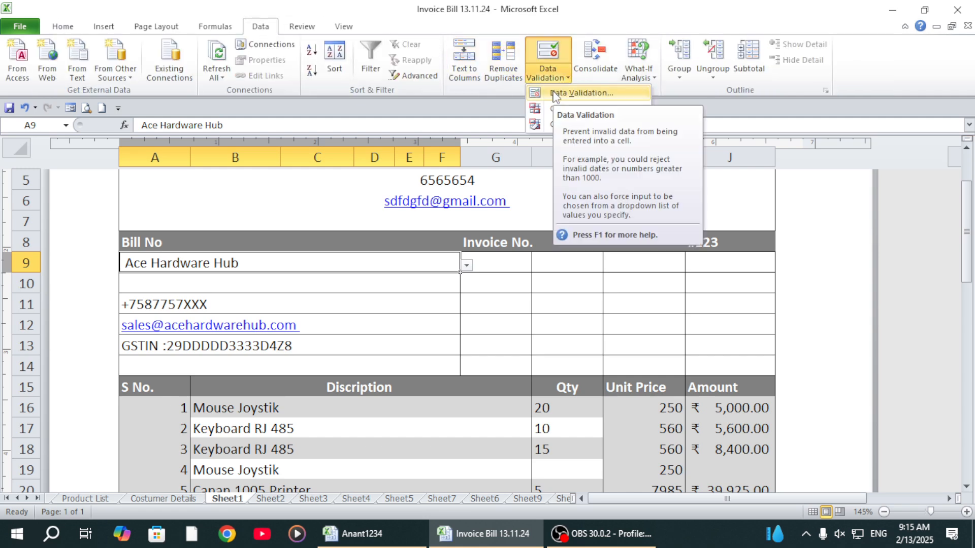
click(555, 95)
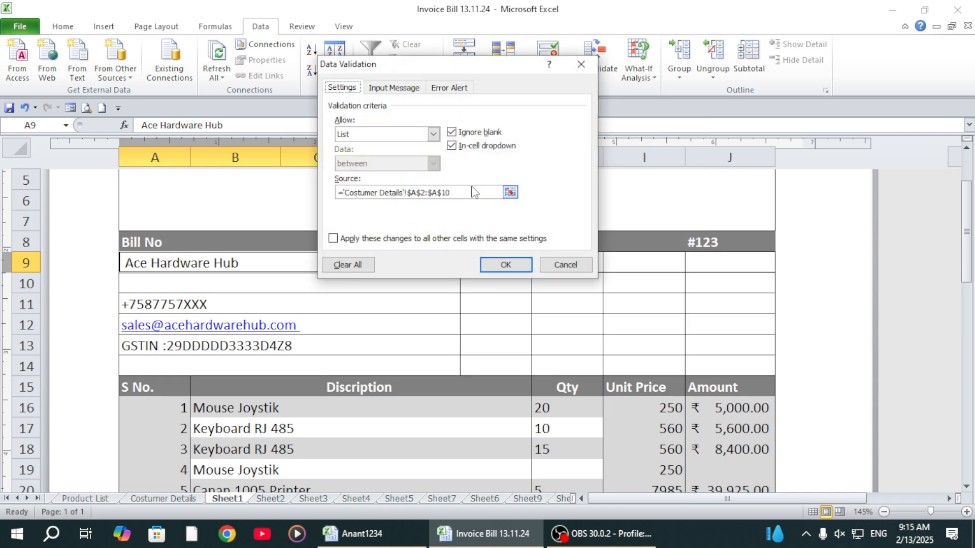
Step: Try to apply A9's list validation with an empty source
click(401, 203)
key(BackSpace)
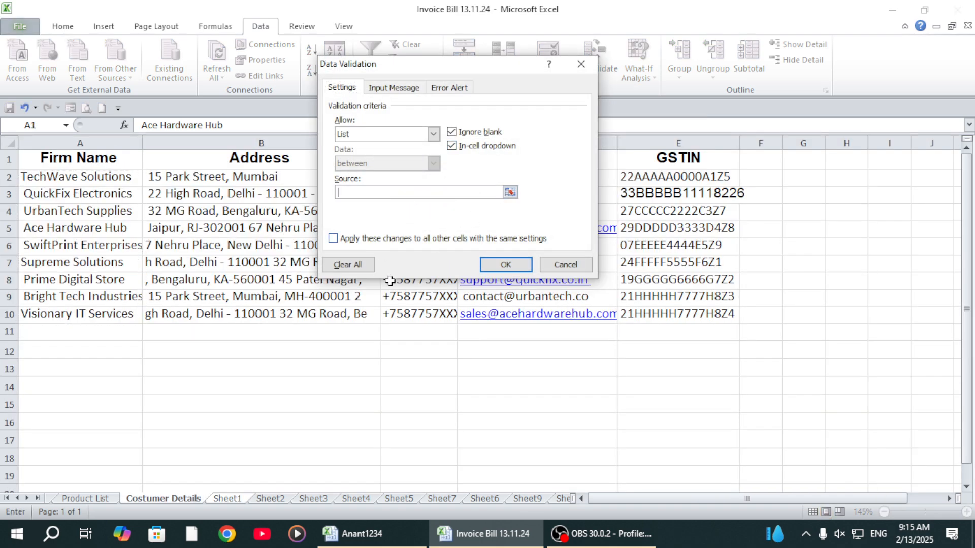
click(505, 264)
click(489, 301)
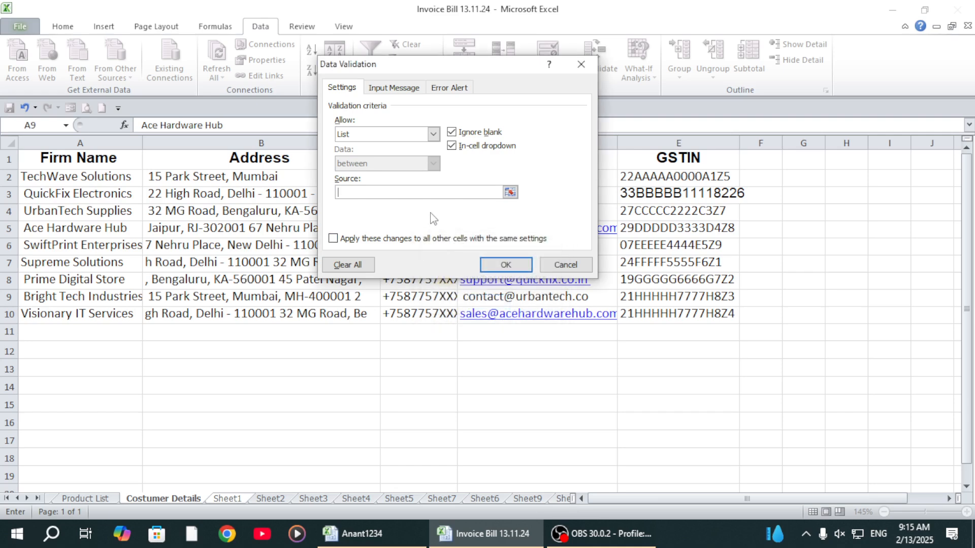
click(508, 264)
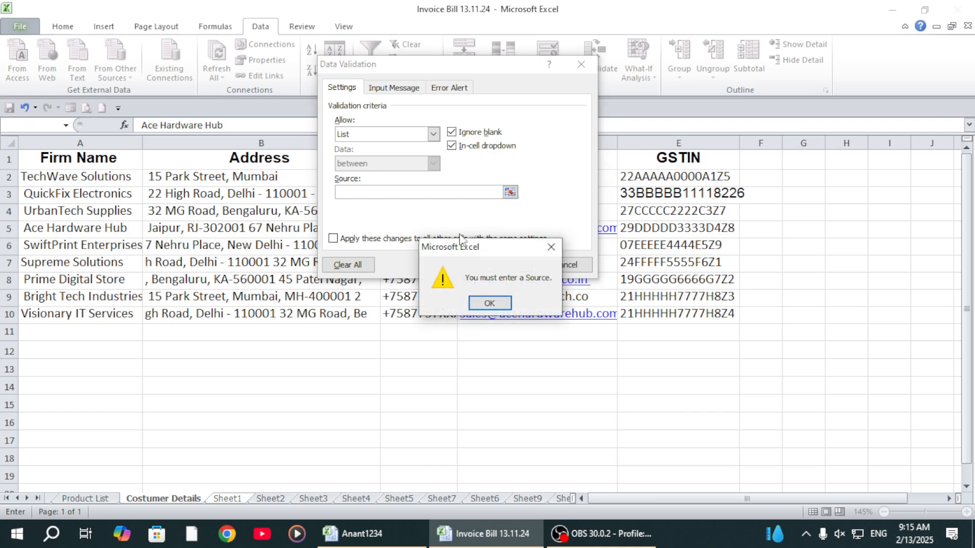
click(489, 303)
Step: Set cell A9's validation to allow Any value and delete the firm name from the cell
click(433, 134)
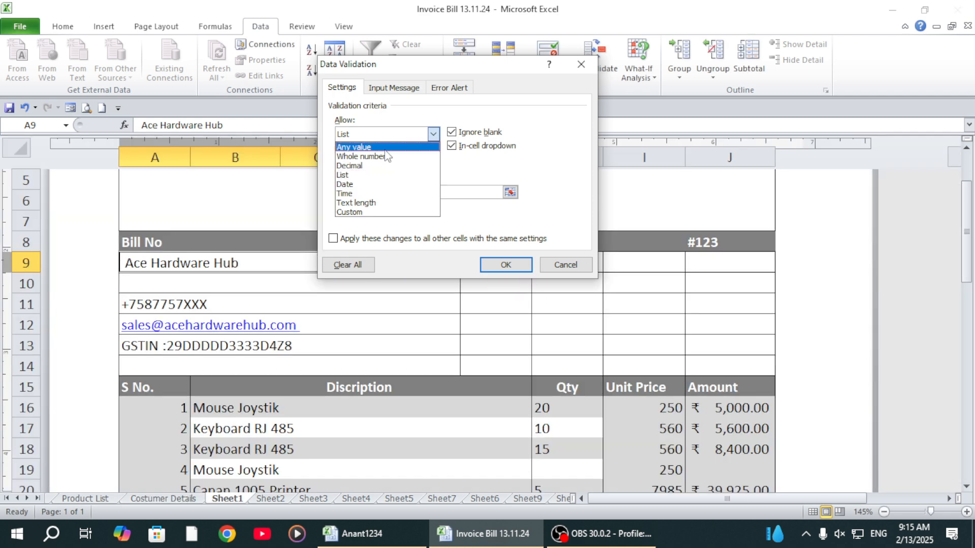
click(378, 148)
click(505, 265)
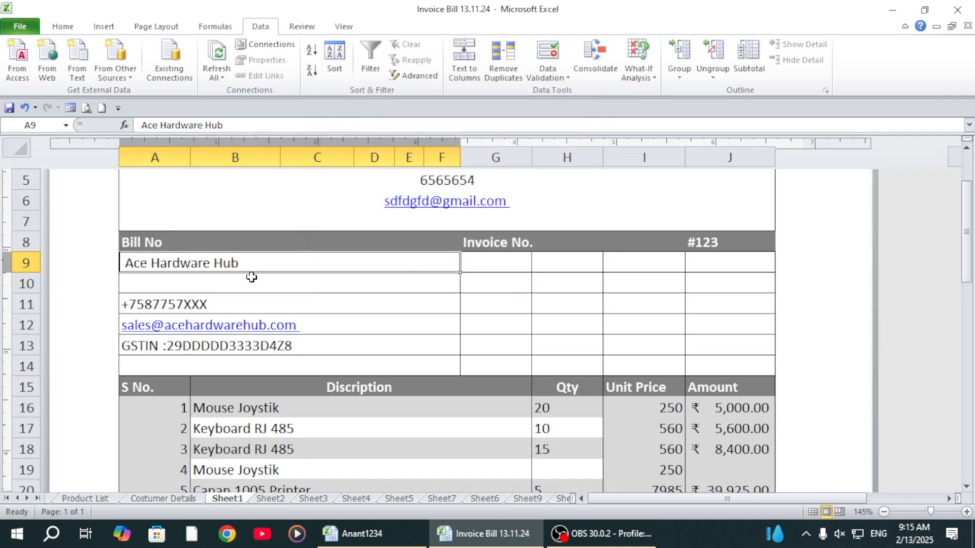
click(334, 282)
click(369, 259)
key(Delete)
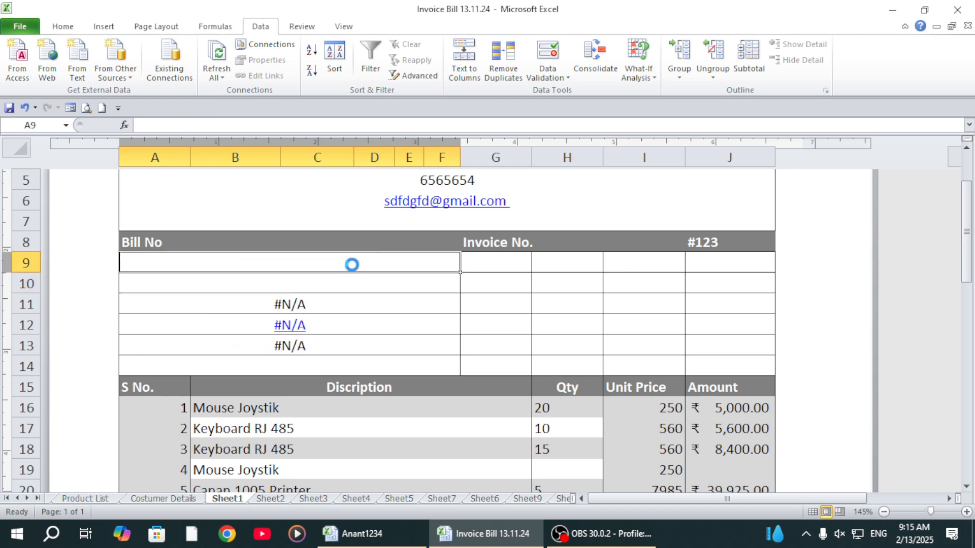
Step: Give cell A9 a List validation with source 'Costumer Details'!$A$2:$A$10 and choose QuickFix Electronics from the list
click(284, 281)
click(243, 260)
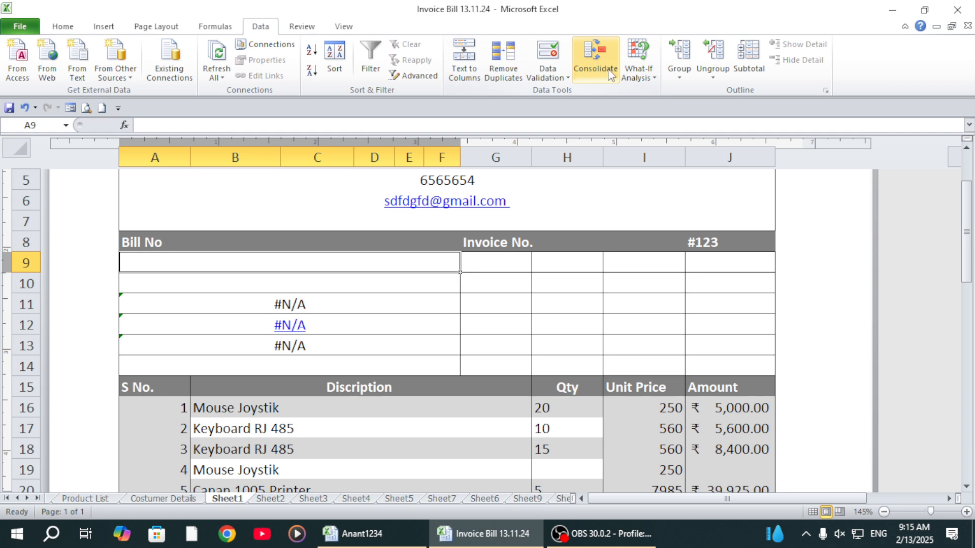
click(562, 77)
click(560, 93)
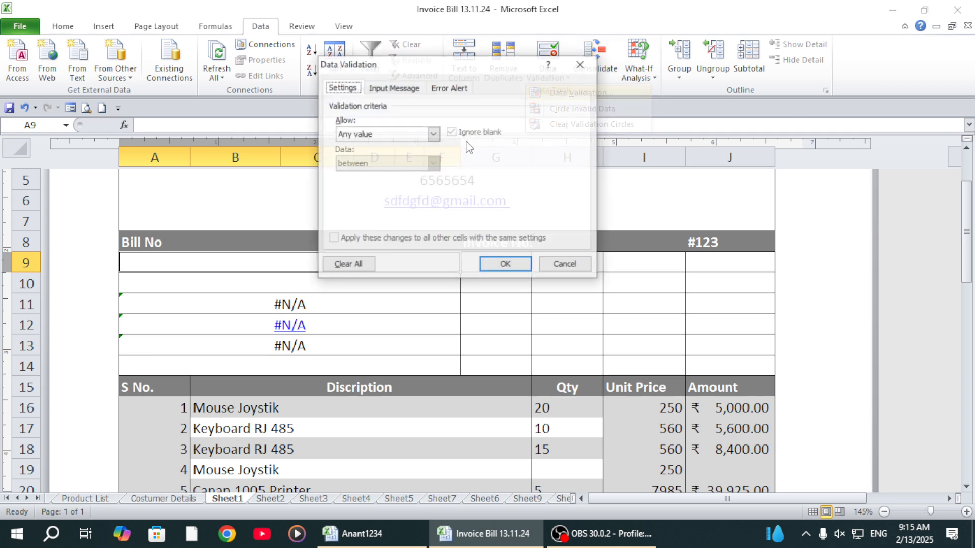
click(346, 134)
click(356, 175)
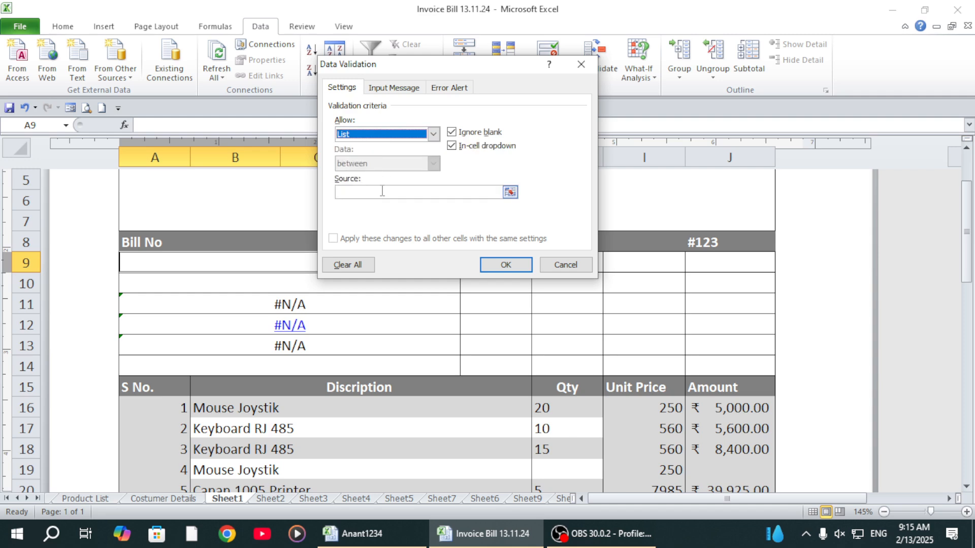
click(381, 192)
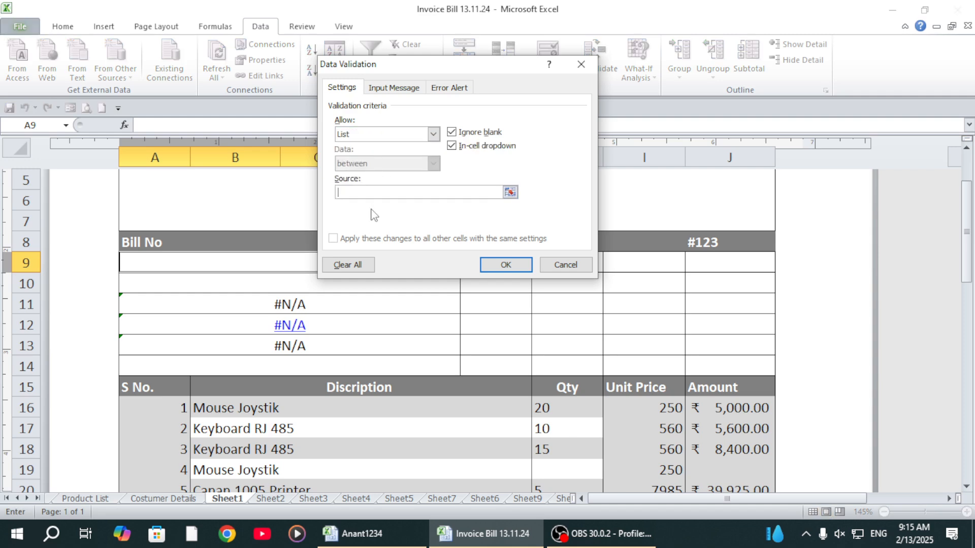
click(174, 501)
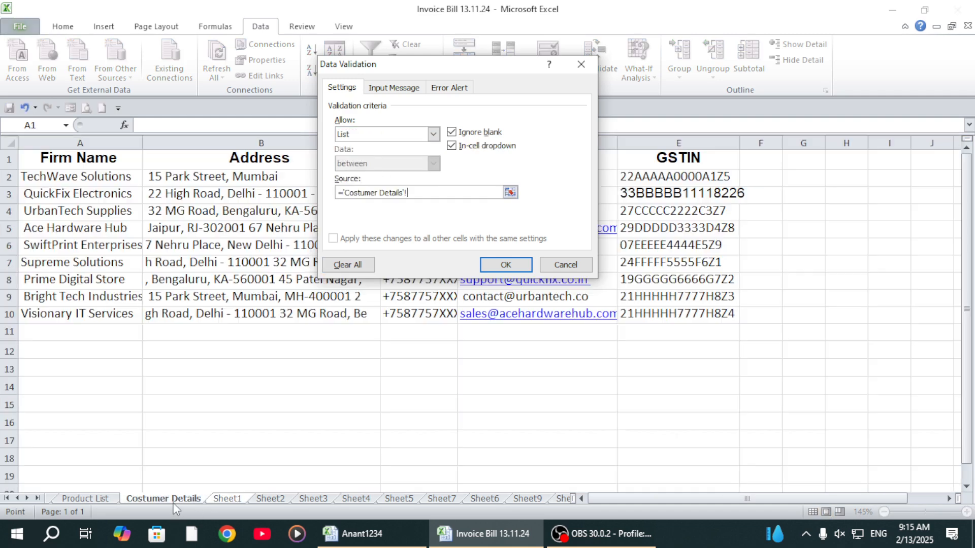
drag(68, 176, 84, 313)
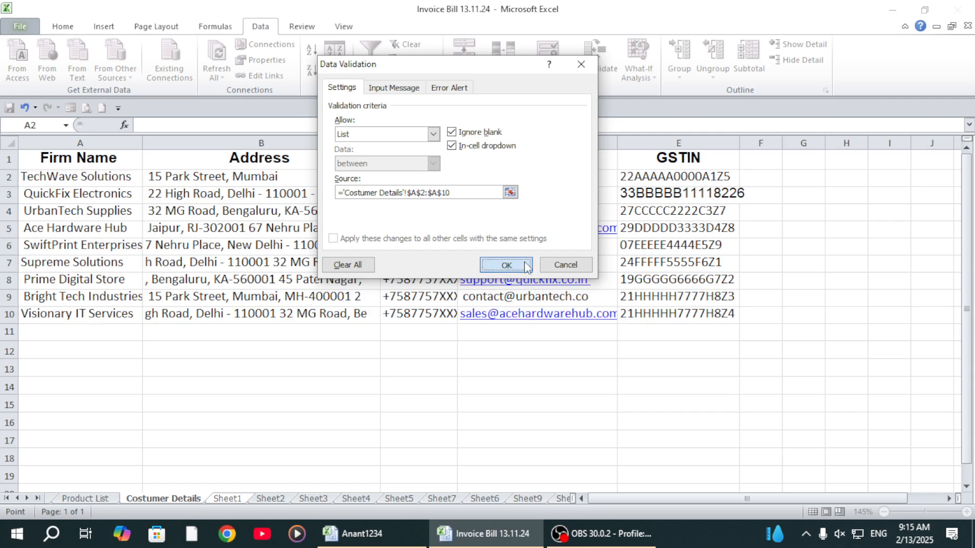
click(506, 265)
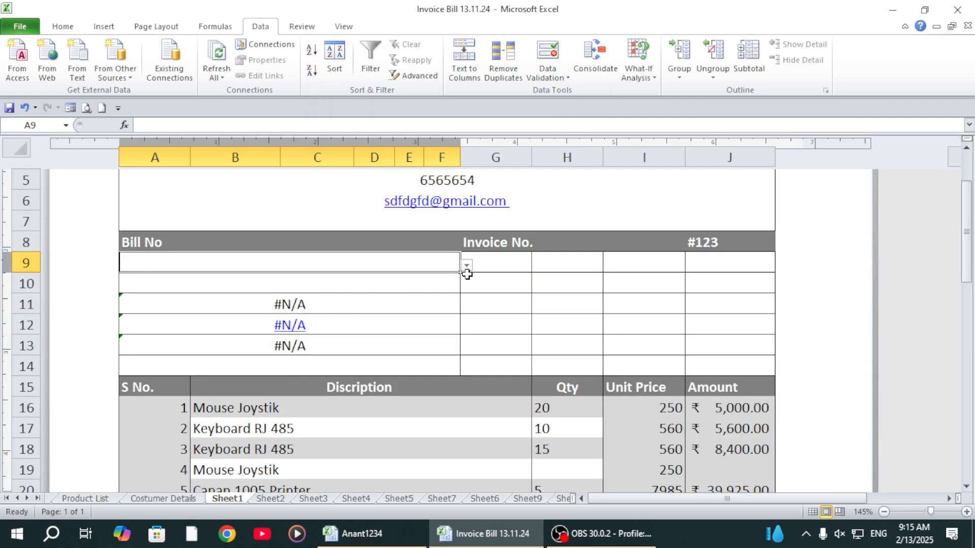
click(466, 266)
click(252, 293)
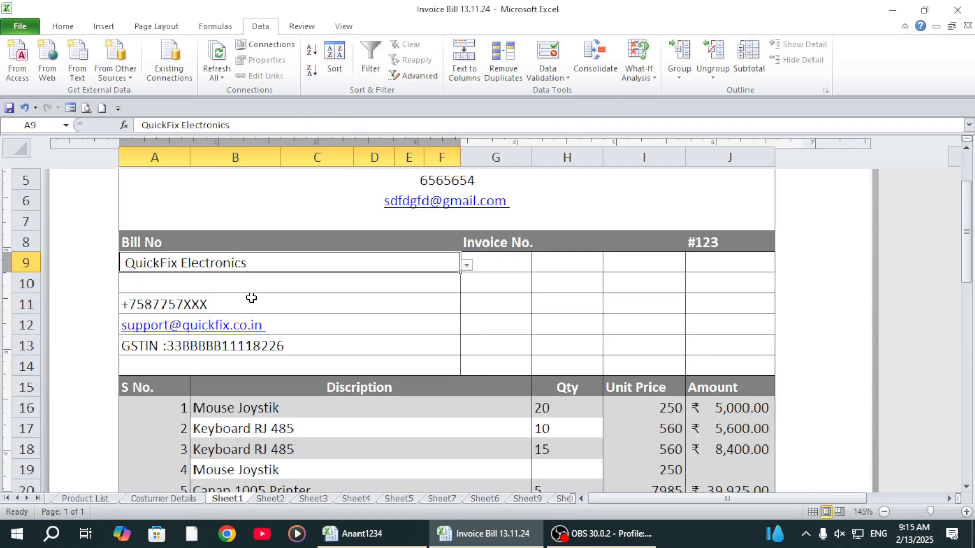
Step: Start a VLOOKUP formula in cell A10 with A9 as the lookup value
click(248, 283)
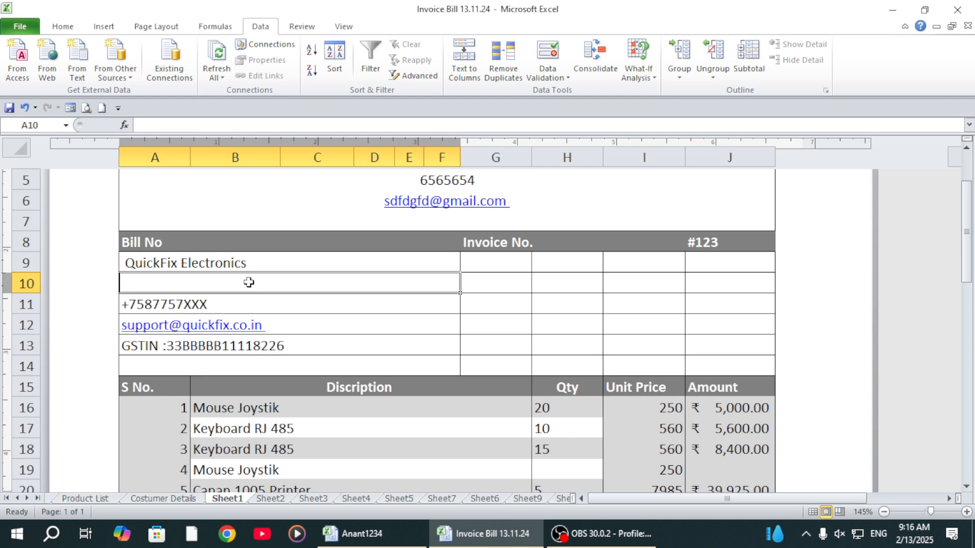
text(=vl)
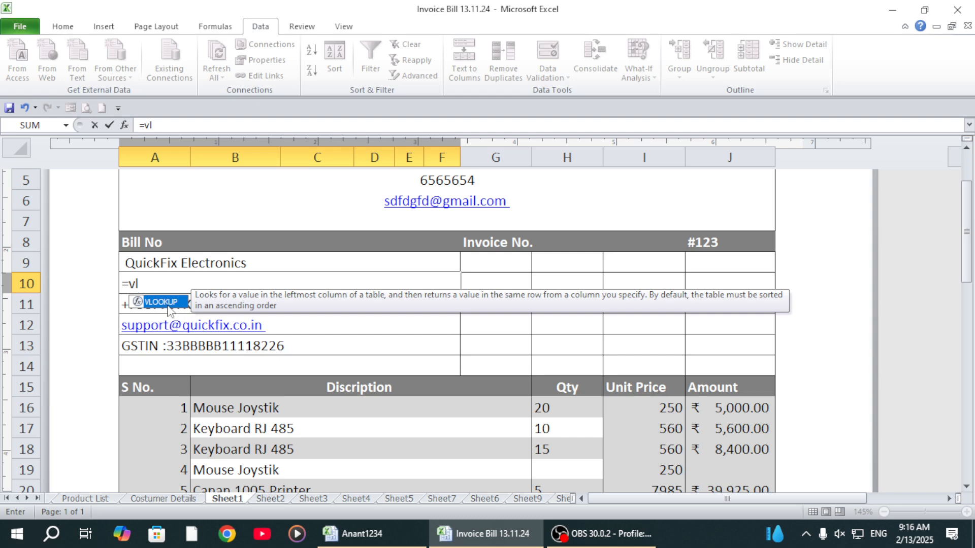
double_click(168, 304)
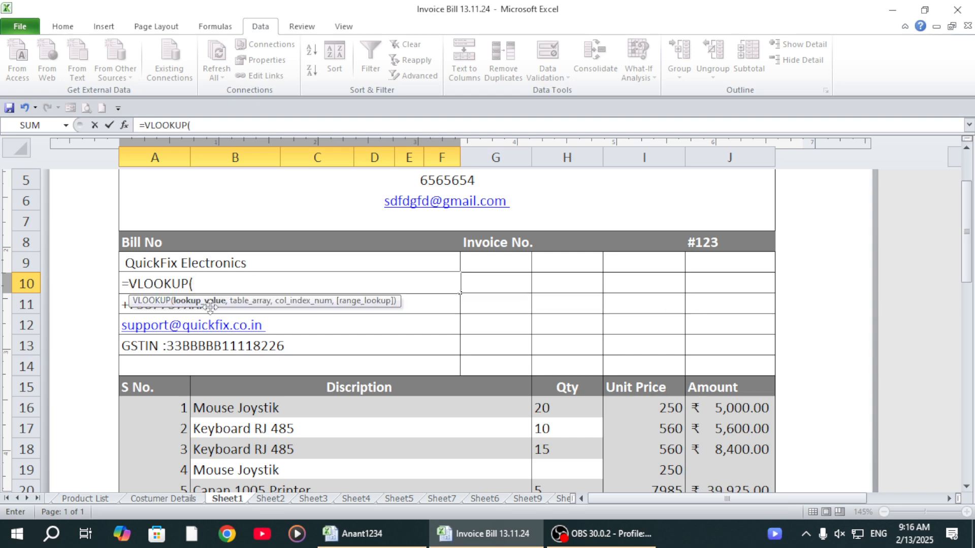
click(155, 263)
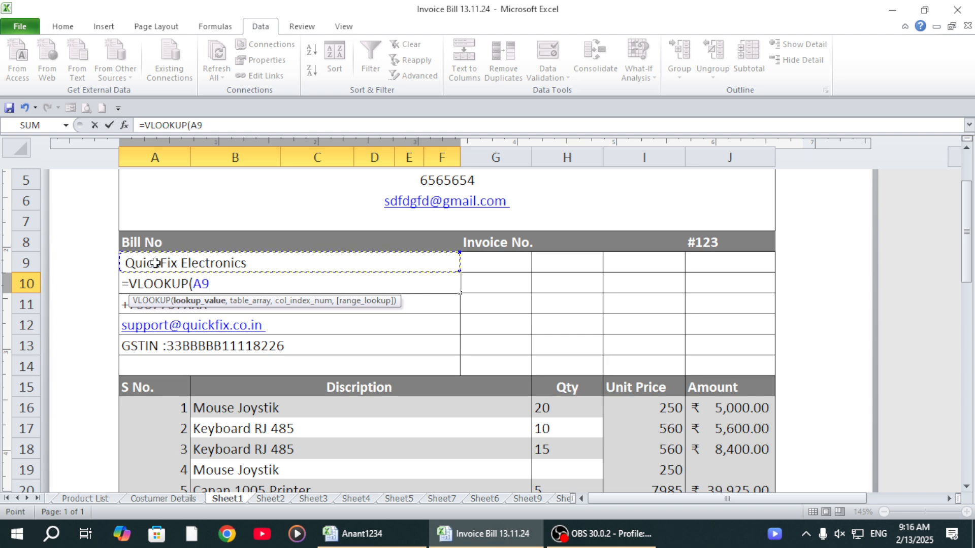
text(,)
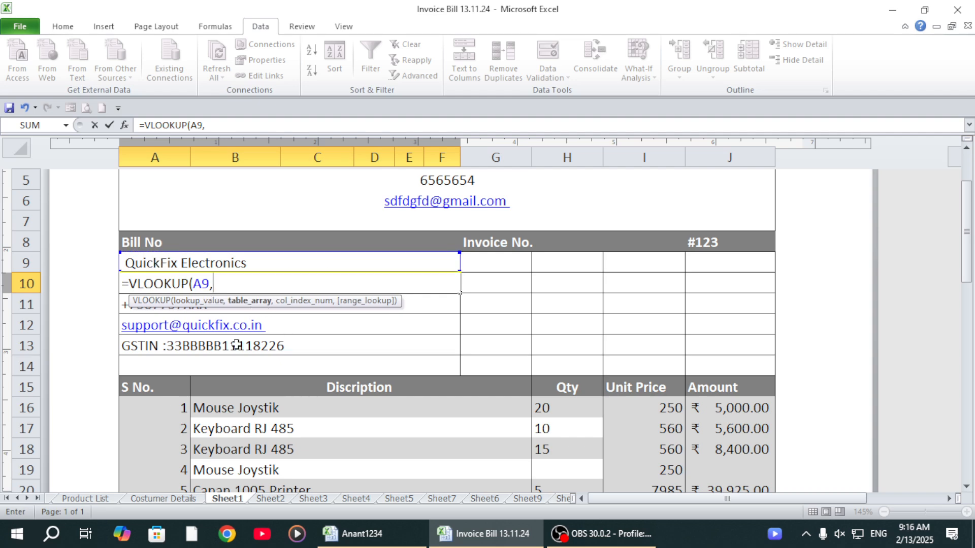
Step: Complete the VLOOKUP with the table array 'Costumer Details'!$A$1:$E$10, column index 2 and range lookup 0
click(155, 500)
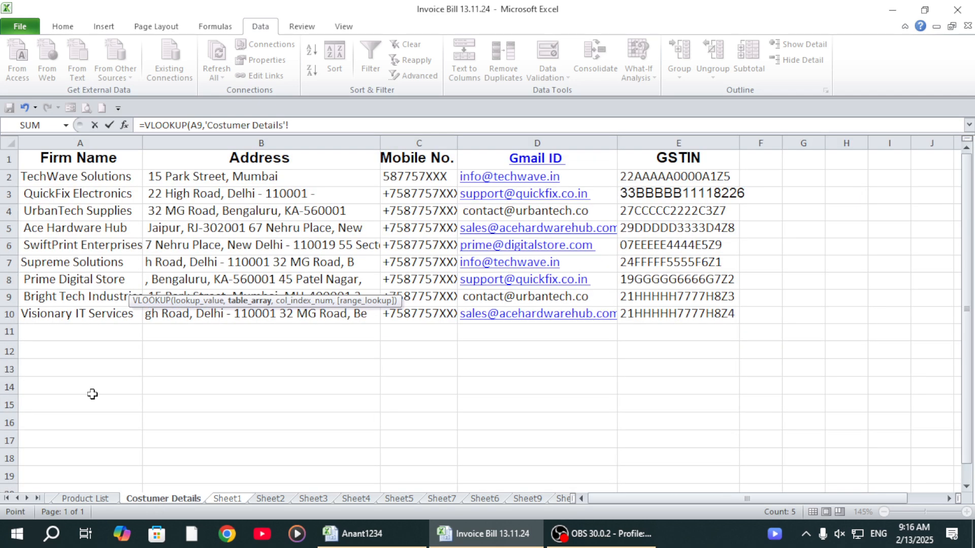
click(40, 154)
click(155, 175)
drag(54, 159, 652, 310)
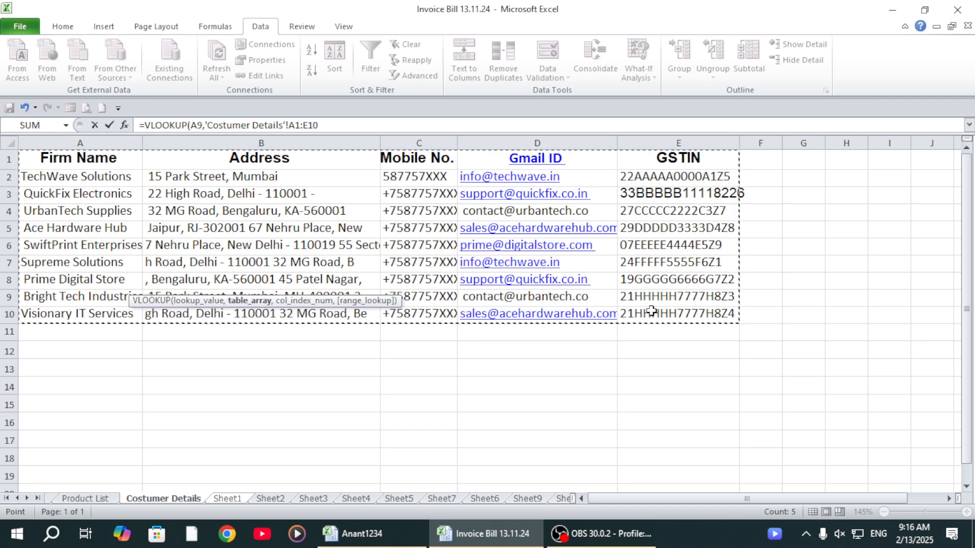
key(F4)
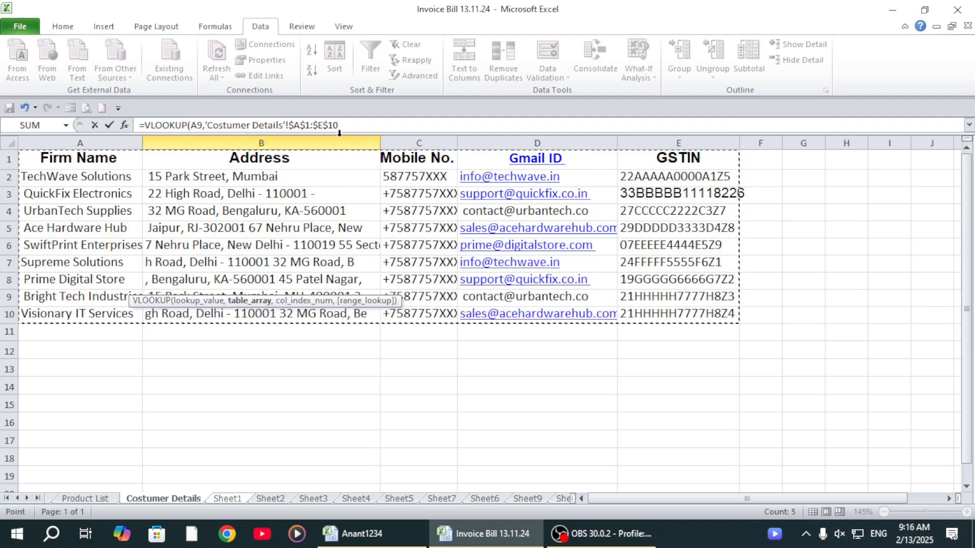
text(,)
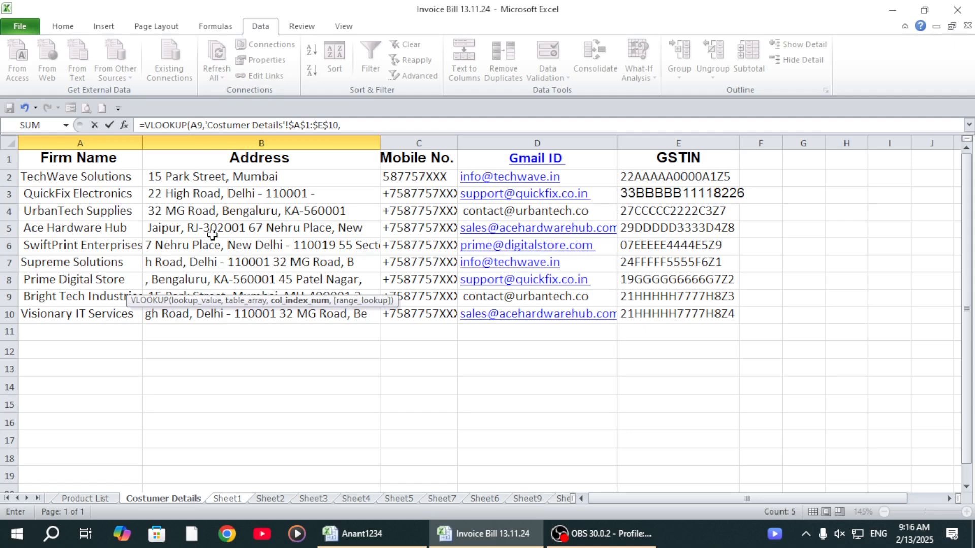
text(,0)
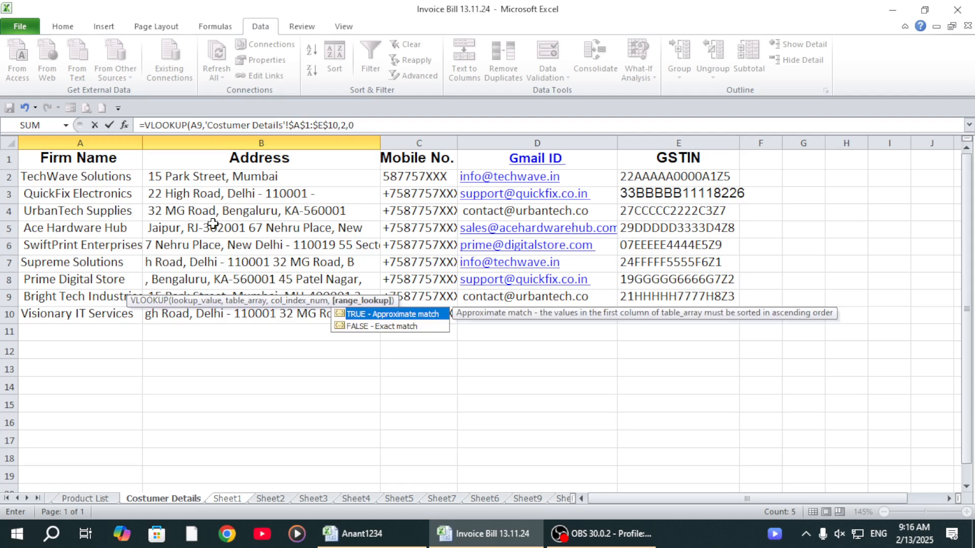
key(Return)
click(346, 279)
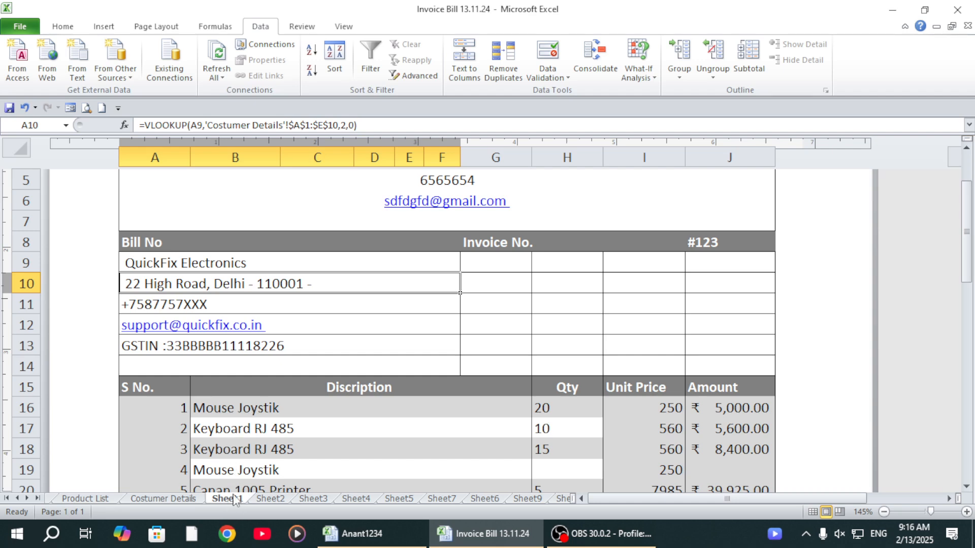
Step: Look through Sheet2 to Sheet4 and show the subject marks table on Sheet5
click(269, 500)
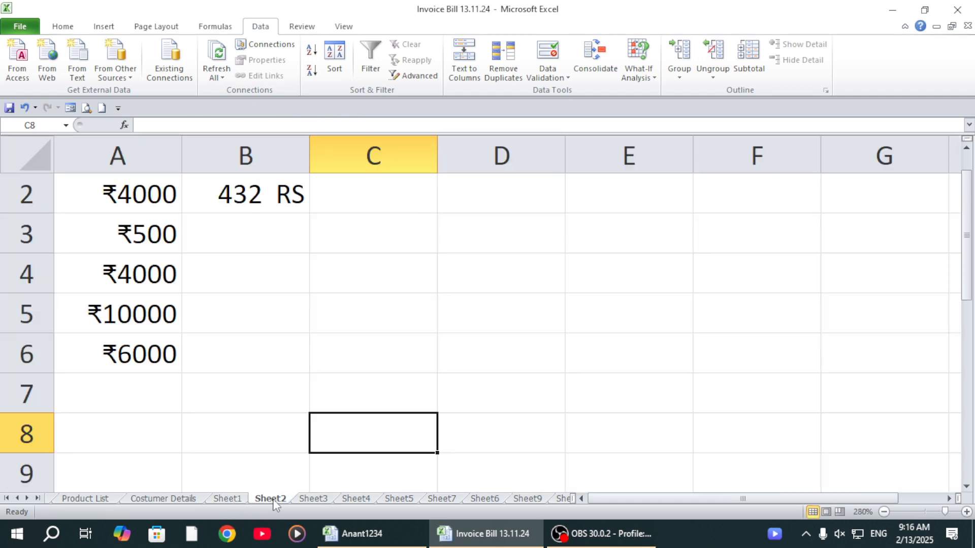
click(321, 501)
click(358, 500)
click(408, 499)
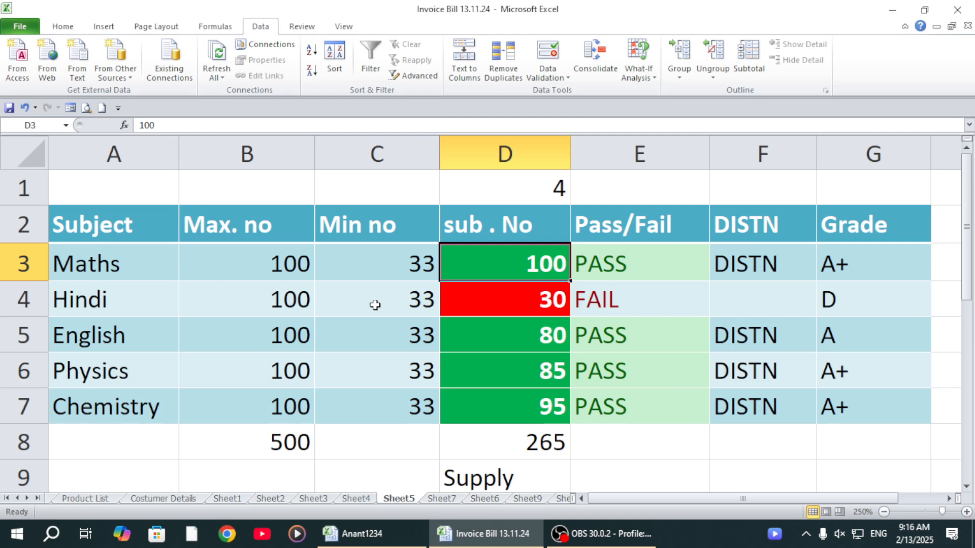
Step: Look over the subject marks table on Sheet5, check Sheet10 and Sheet6, and return to the Sheet5 table
click(612, 269)
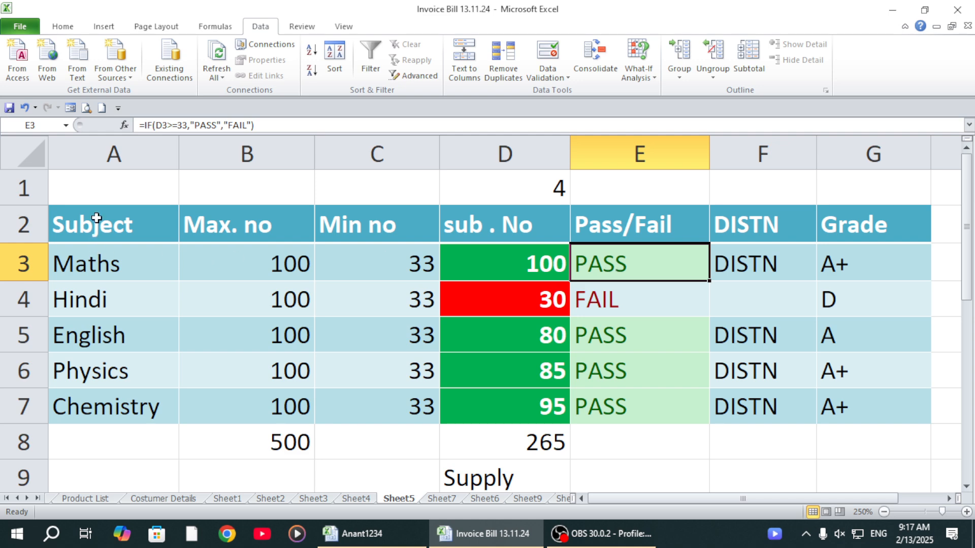
drag(95, 220, 855, 399)
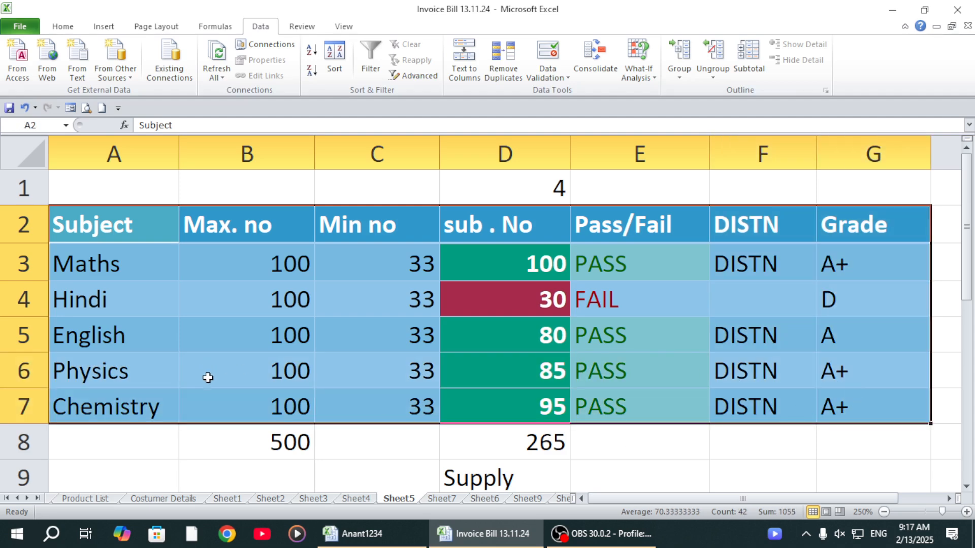
click(321, 471)
click(564, 499)
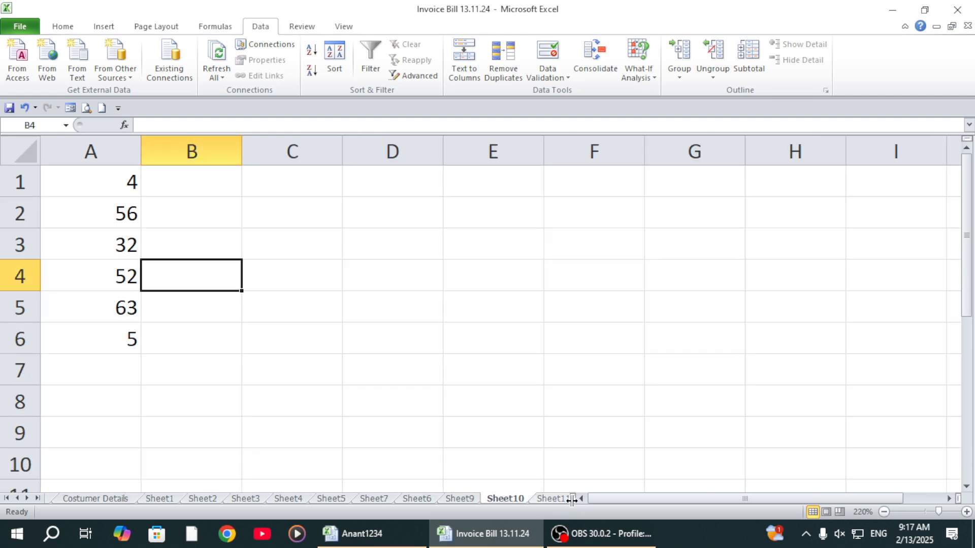
click(419, 498)
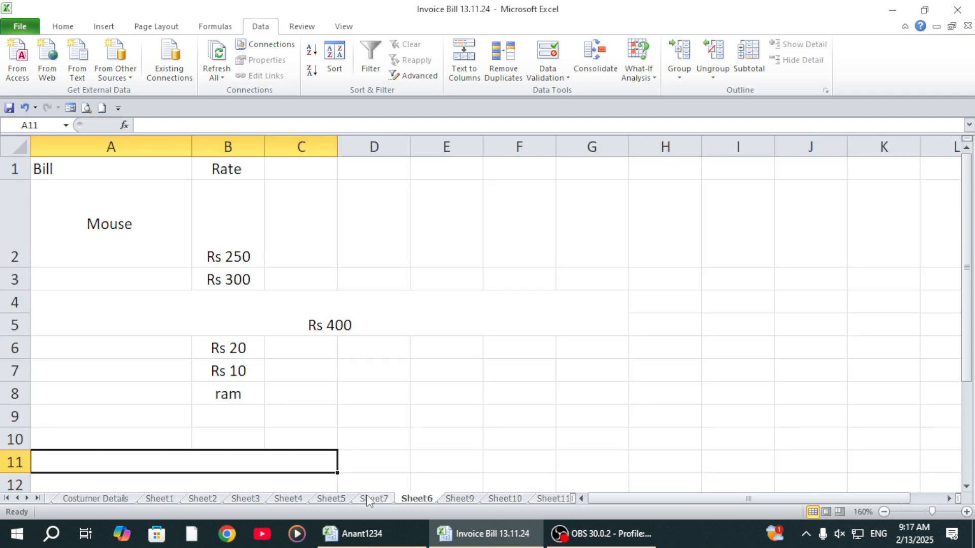
click(342, 498)
scroll(255, 386, down, 3)
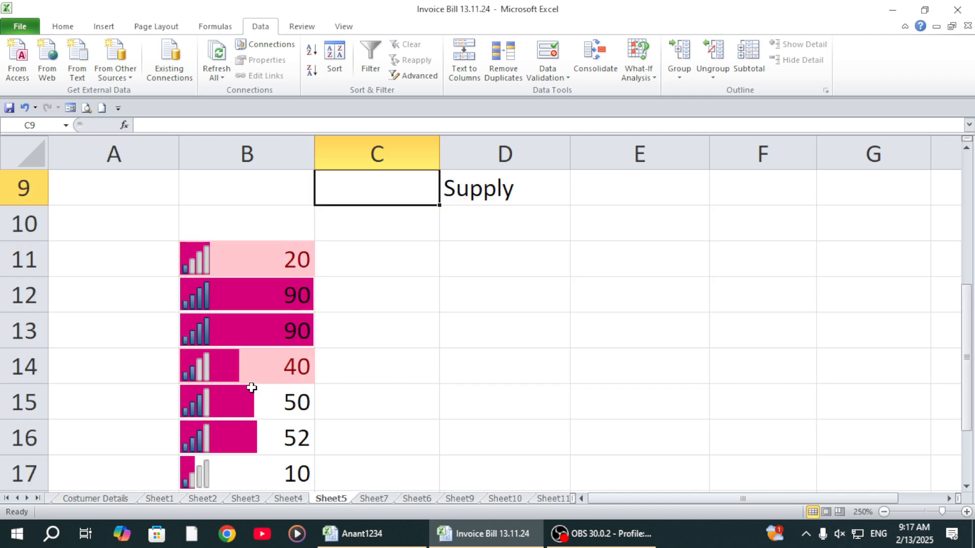
scroll(249, 361, up, 3)
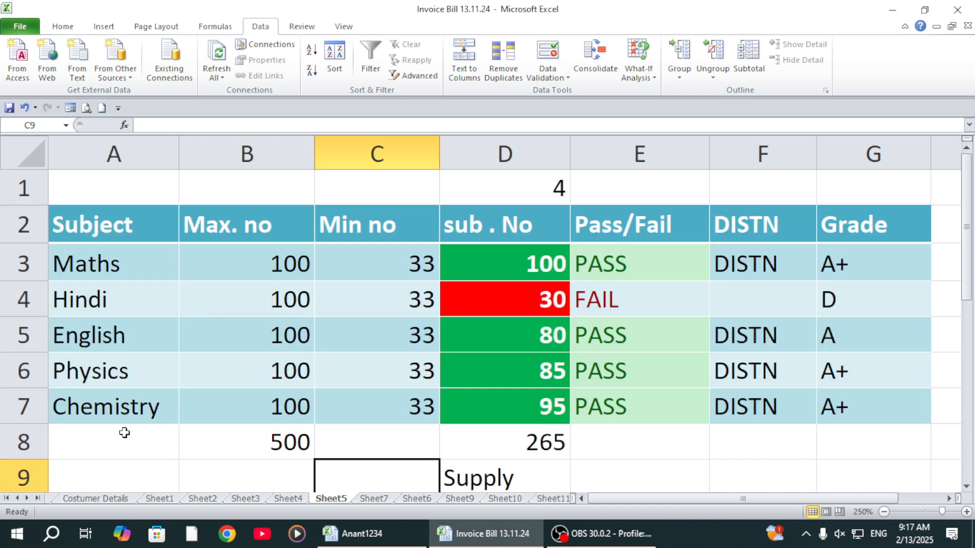
scroll(124, 432, down, 7)
click(96, 315)
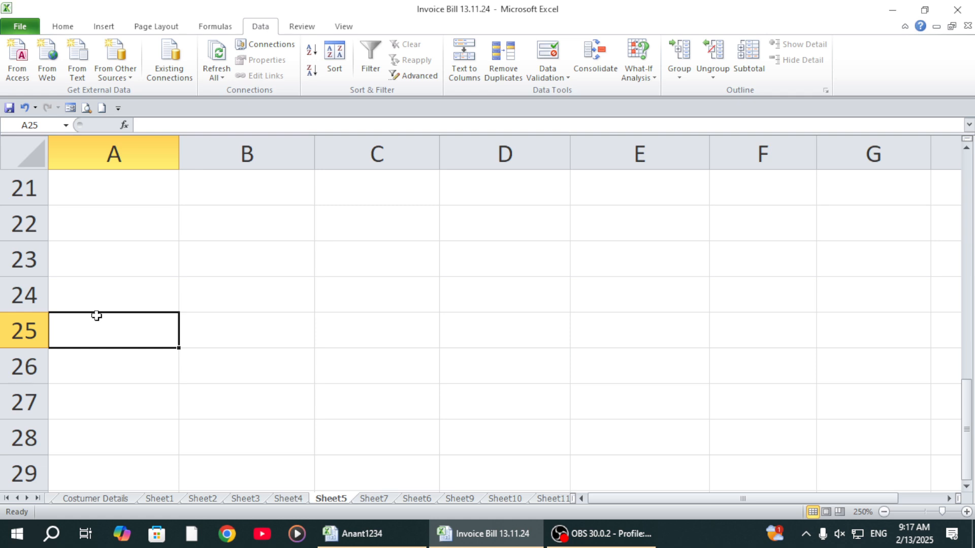
scroll(92, 284, up, 7)
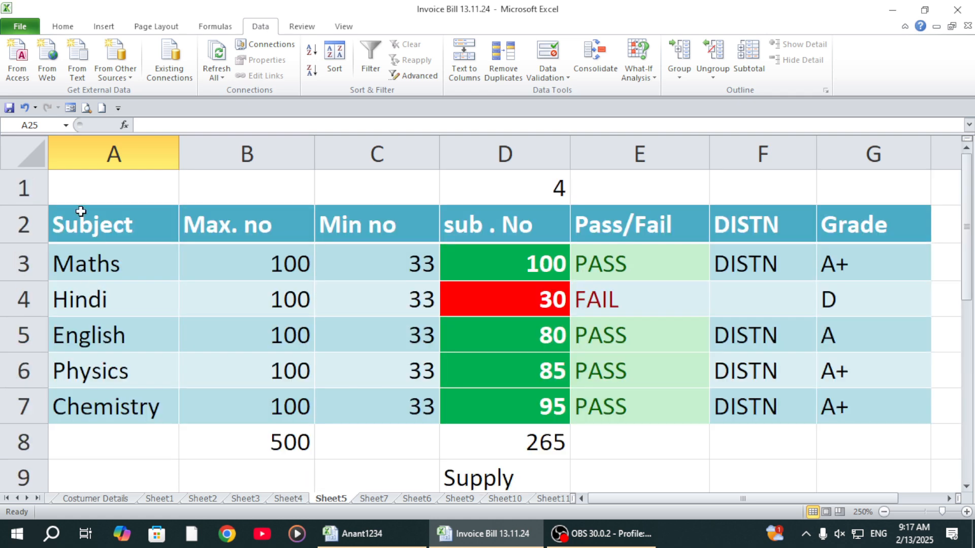
Step: Review the Subject, Max. no, Min no and sub . No headings with the Maths maximum and minimum marks
click(237, 222)
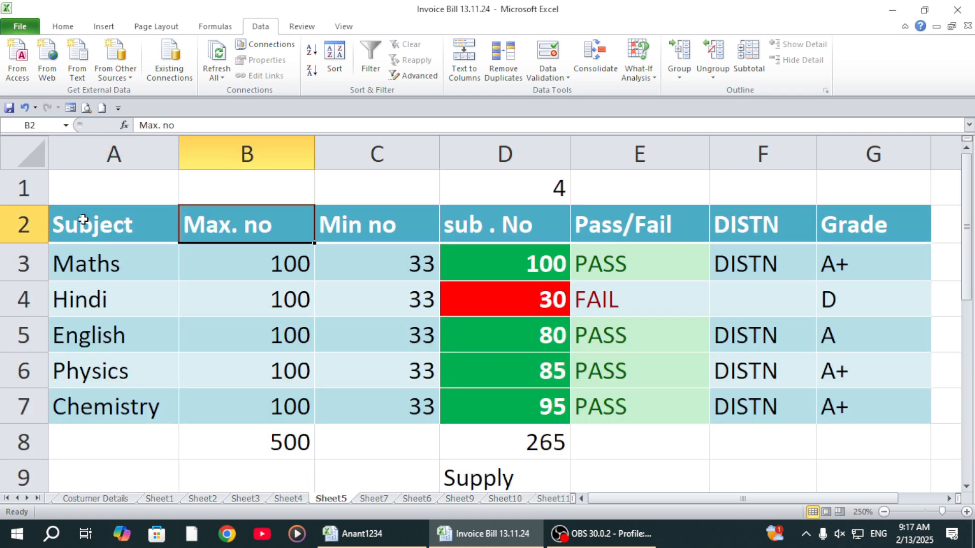
click(83, 219)
click(213, 225)
click(266, 260)
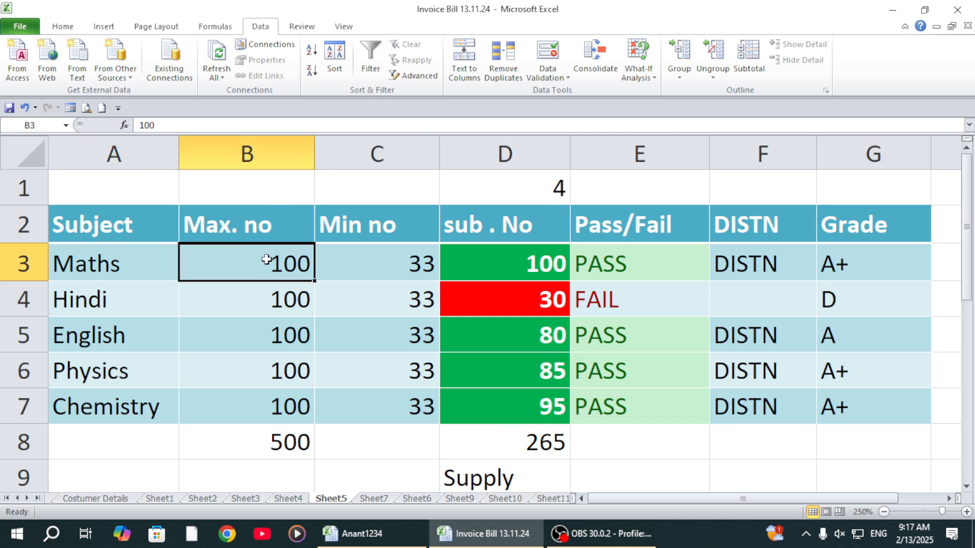
click(381, 224)
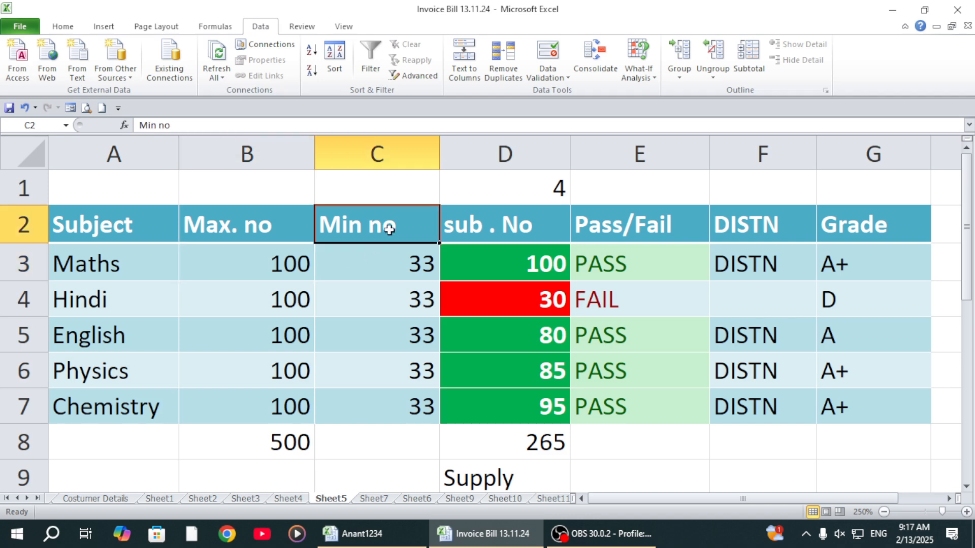
click(401, 262)
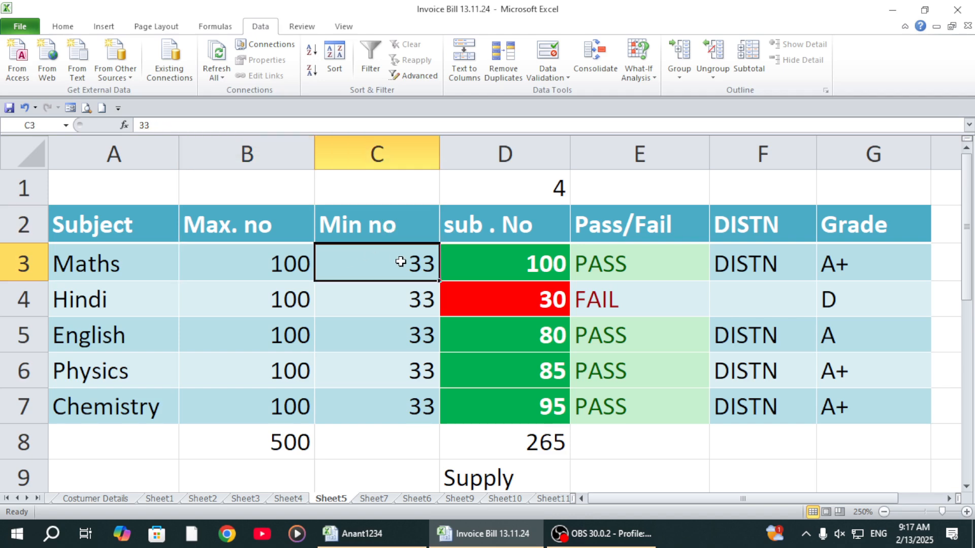
click(510, 221)
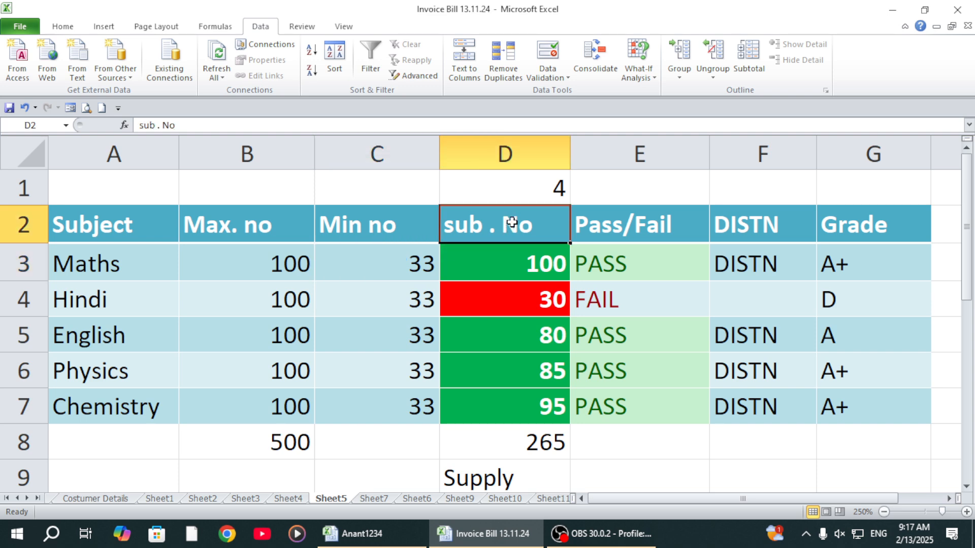
Step: Set the Maths subject mark in D3 to 90
click(523, 259)
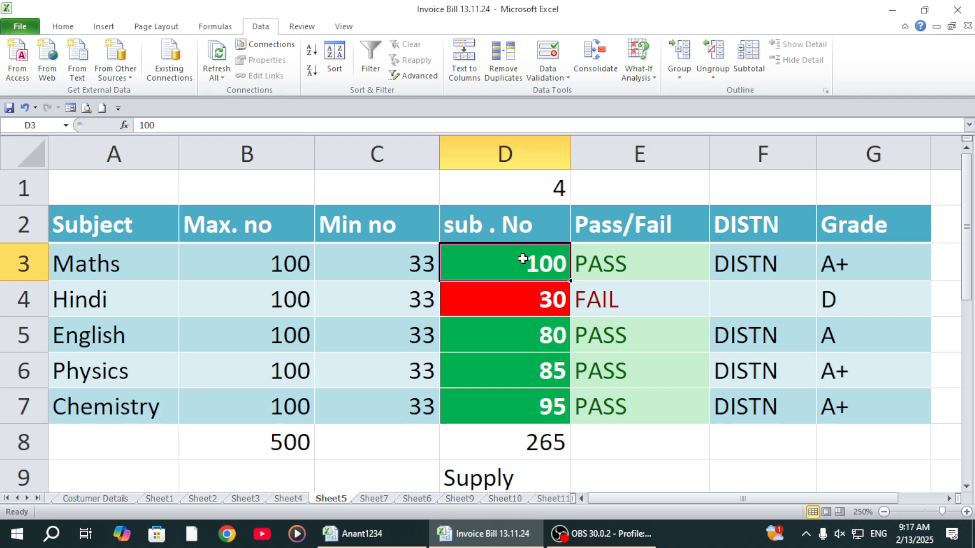
text(90)
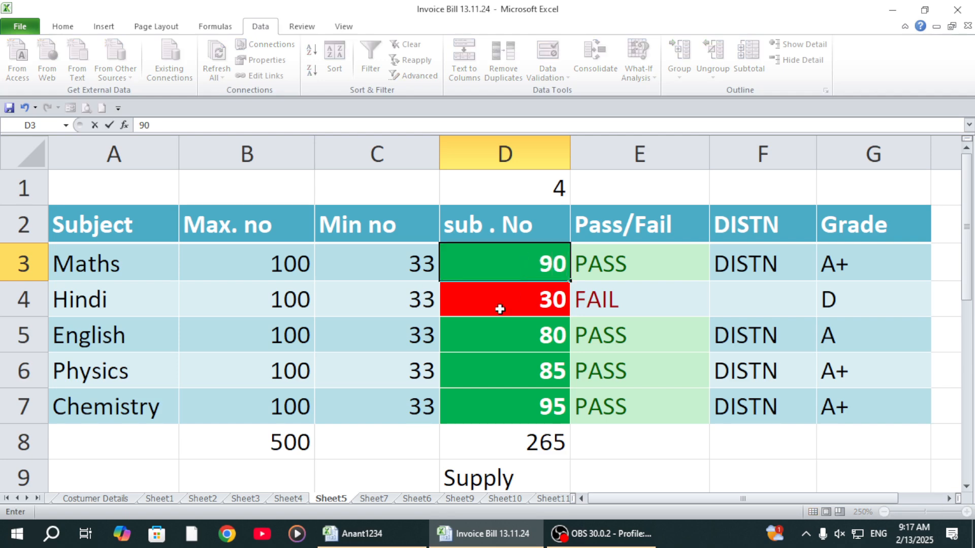
click(483, 339)
click(496, 265)
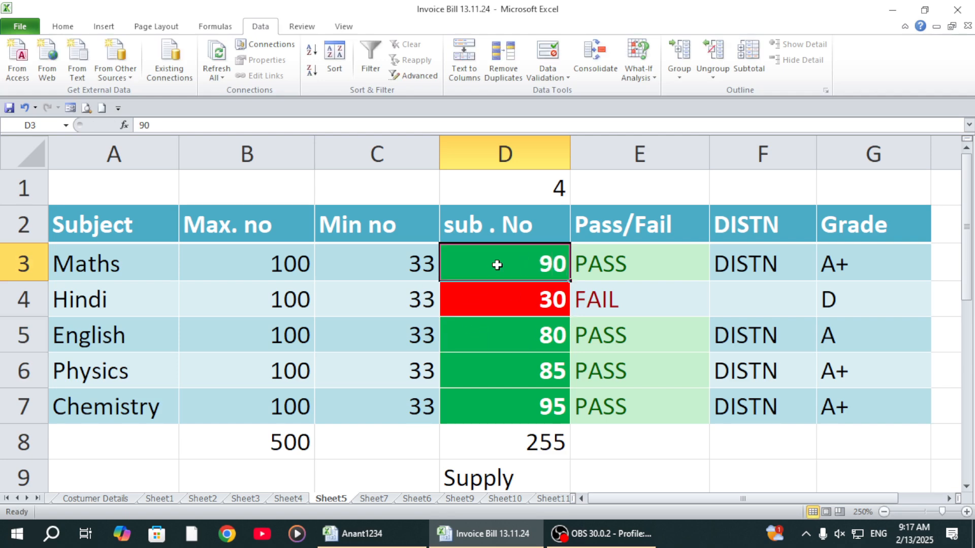
Step: Review the Pass/Fail and DISTN headings and the Maths distinction formula in F3
click(640, 216)
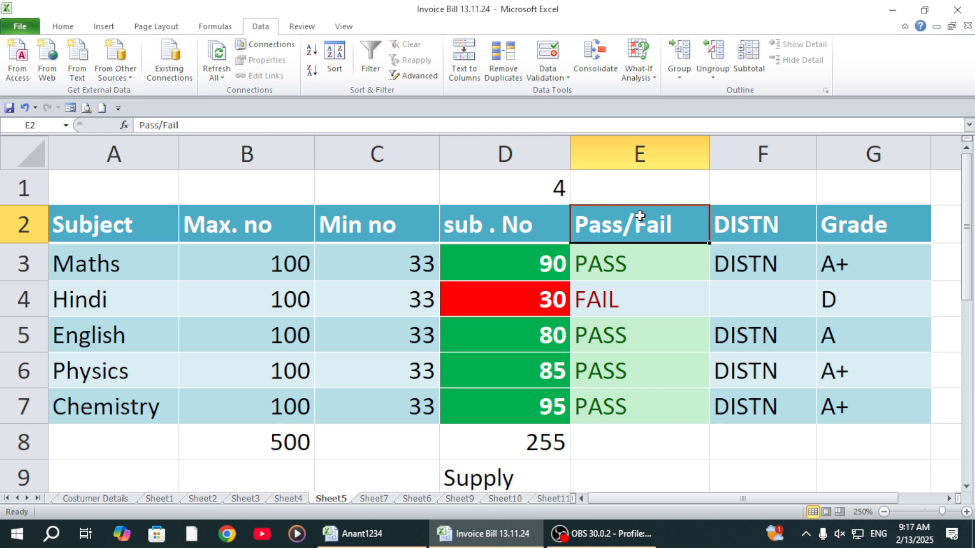
click(741, 228)
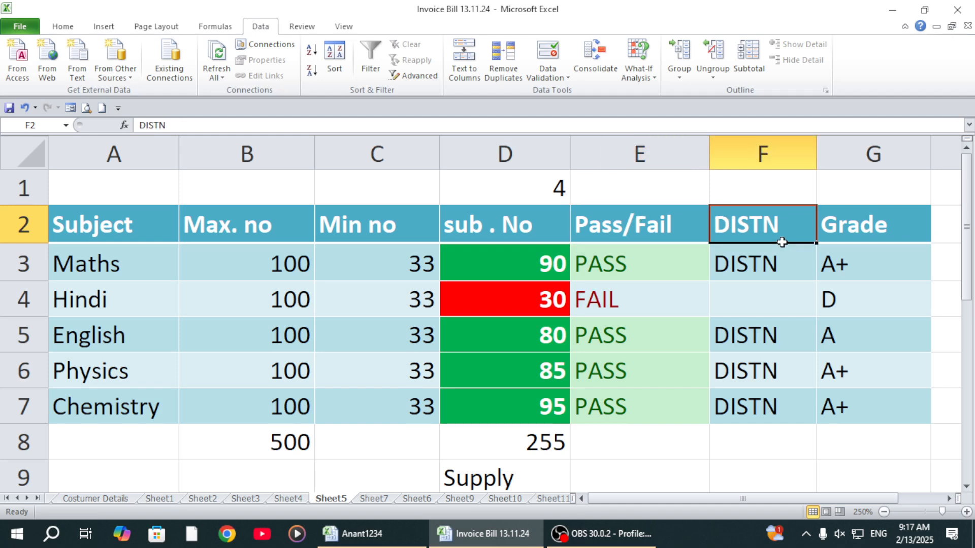
click(754, 263)
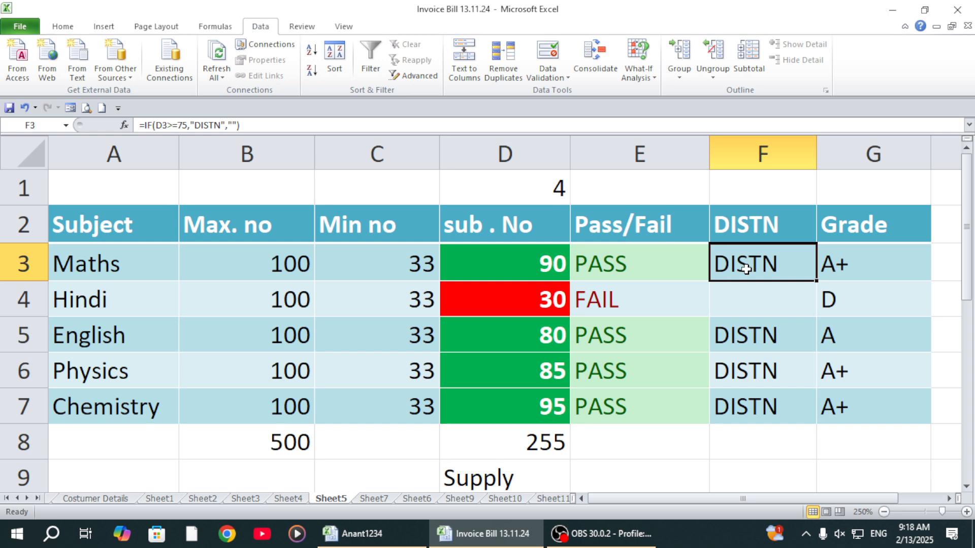
Step: Edit the nested IF grade formula in G3 so that grade "C" requires D3>=33
click(864, 259)
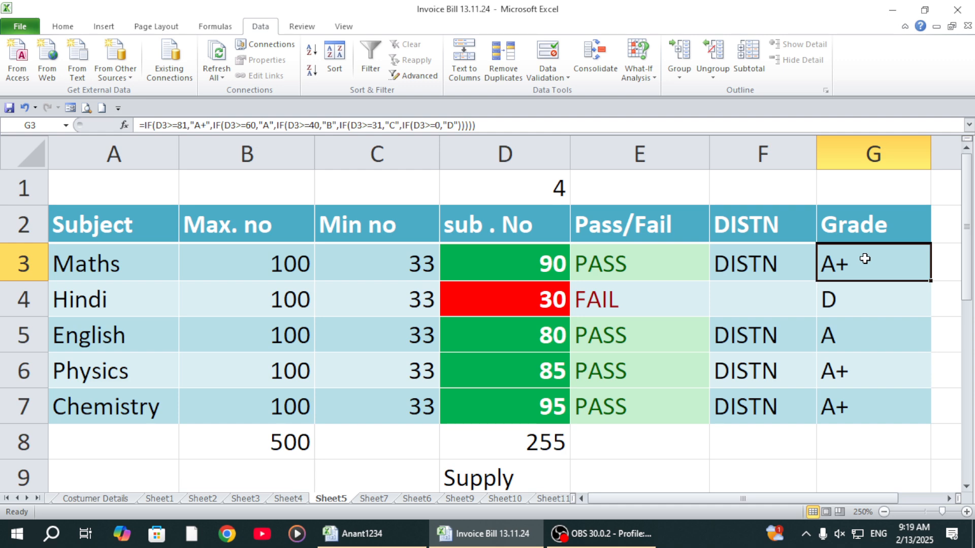
click(385, 125)
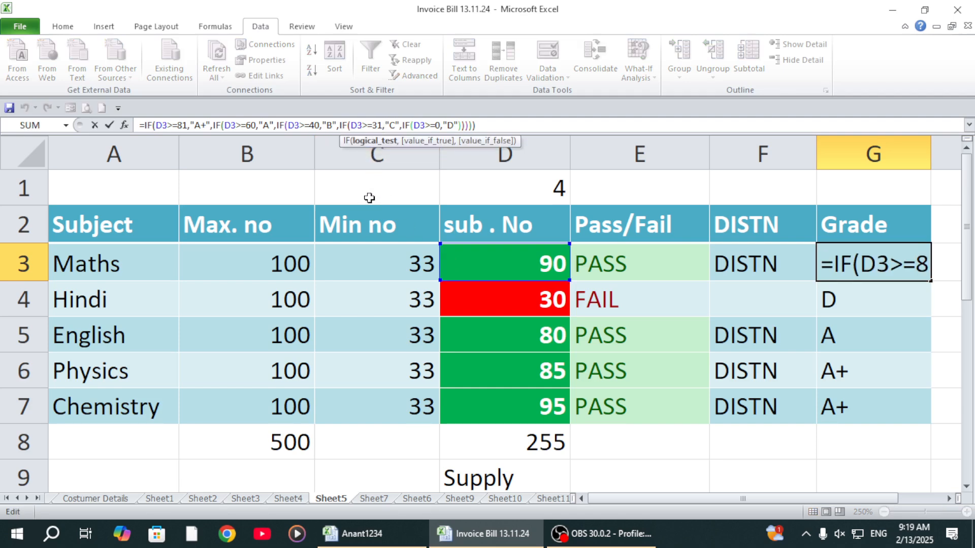
key(BackSpace)
text(3)
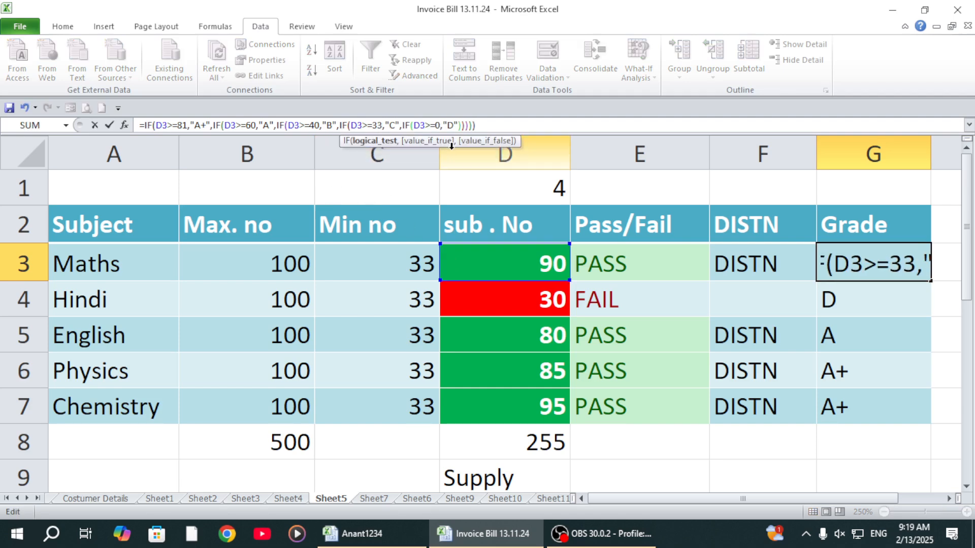
click(492, 125)
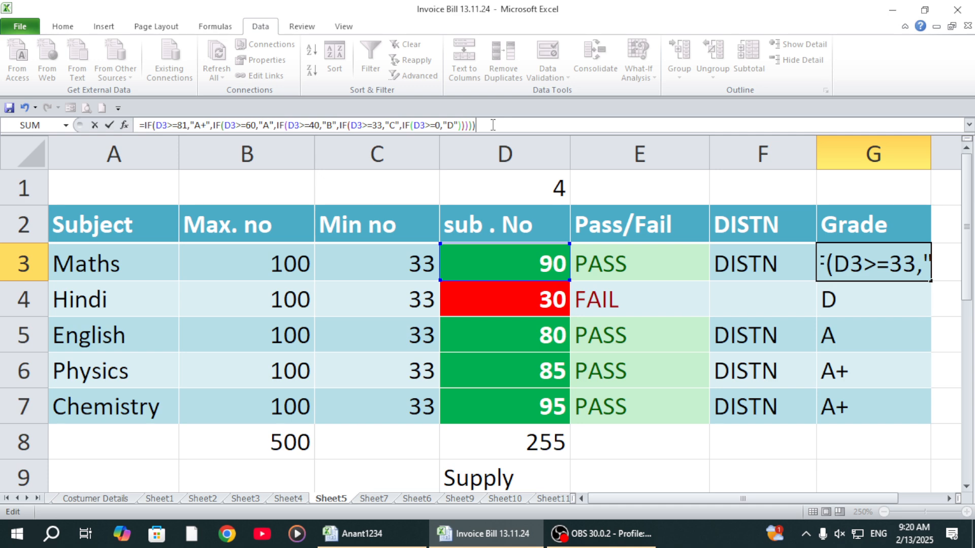
key(Return)
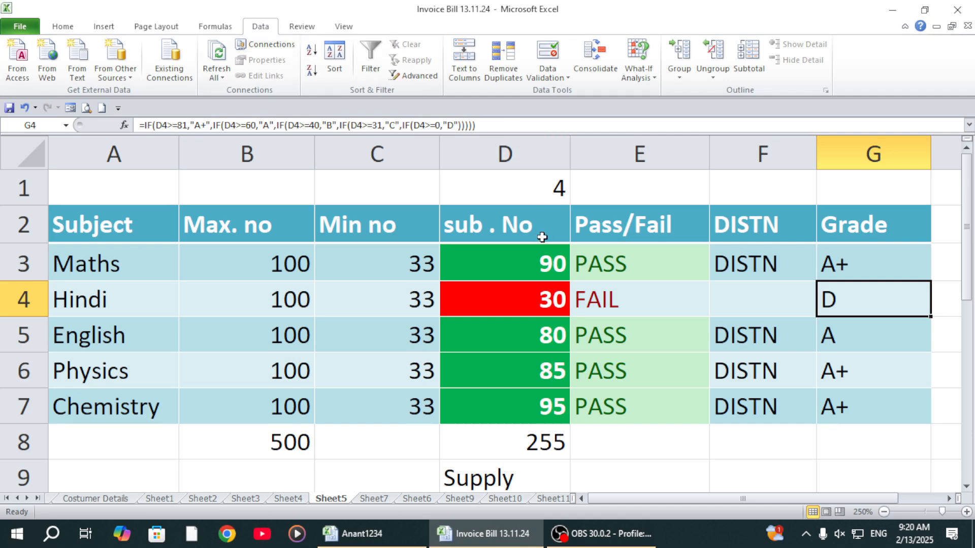
Step: Clear the Pass/Fail formulas from E3:E7
click(680, 268)
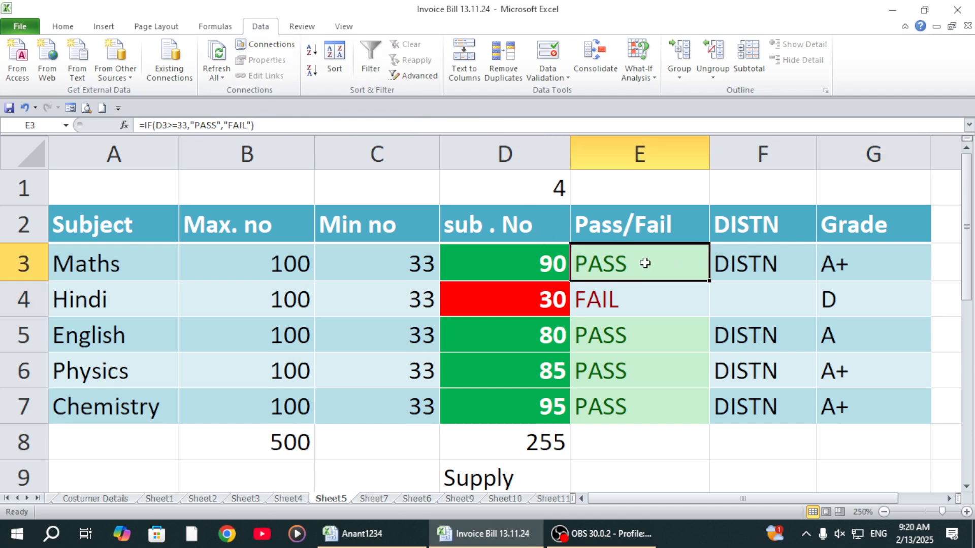
click(629, 373)
drag(619, 261, 627, 413)
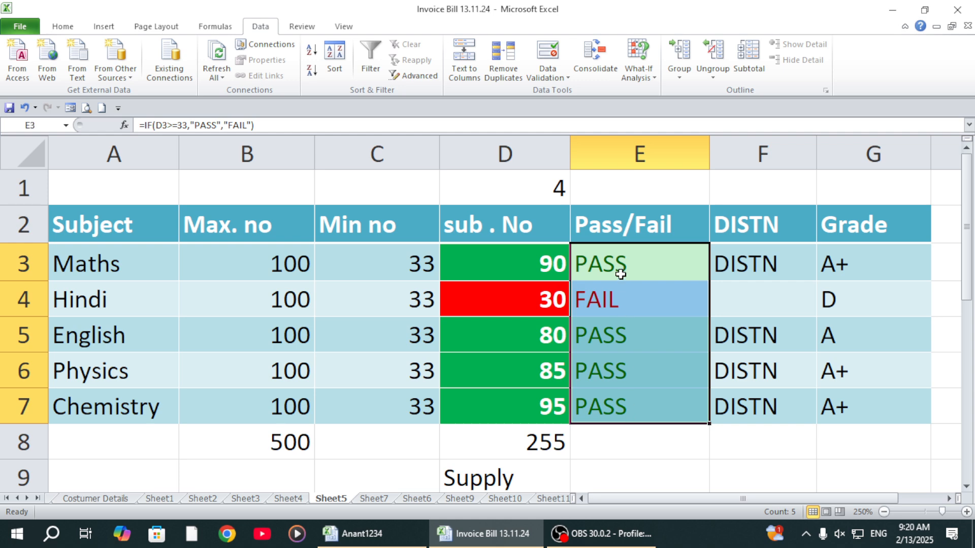
click(620, 257)
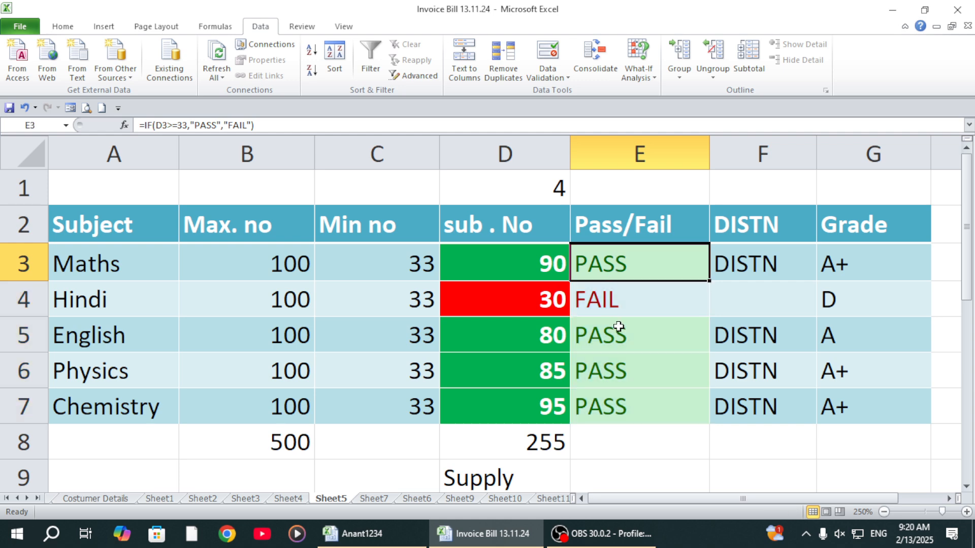
click(617, 328)
click(613, 261)
drag(614, 260, 620, 405)
key(Delete)
click(620, 405)
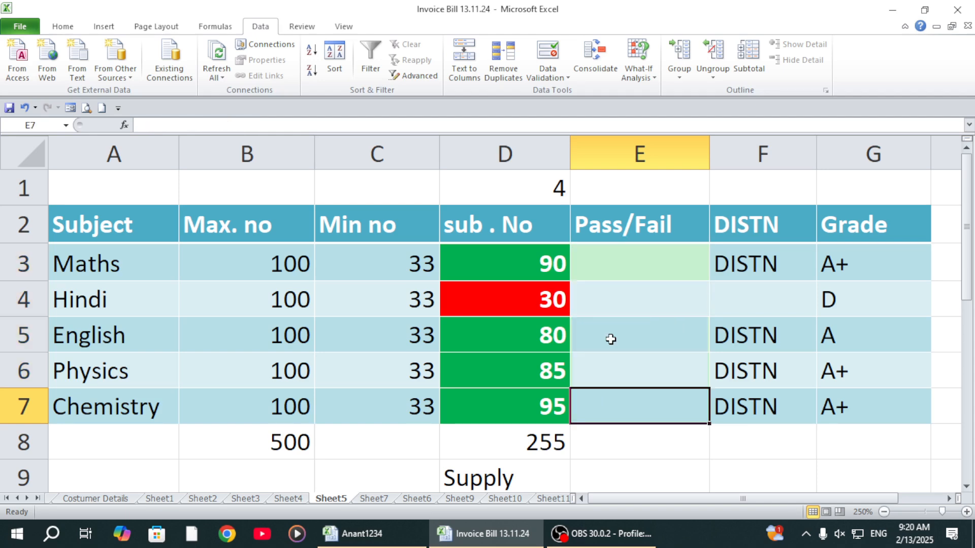
Step: Enter the formula =IF(D3>=33,"PASS","FAIL") in the Maths Pass/Fail cell E3
click(611, 251)
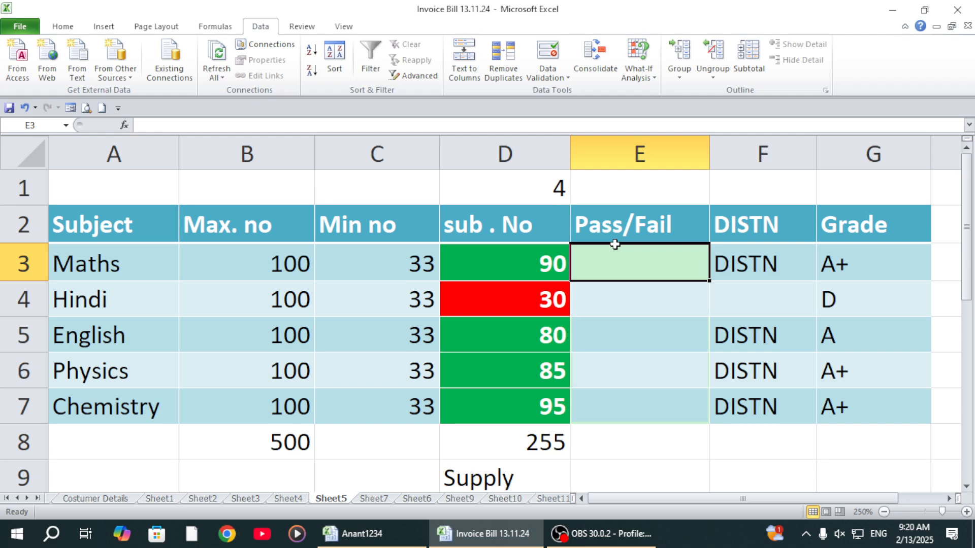
text(=)
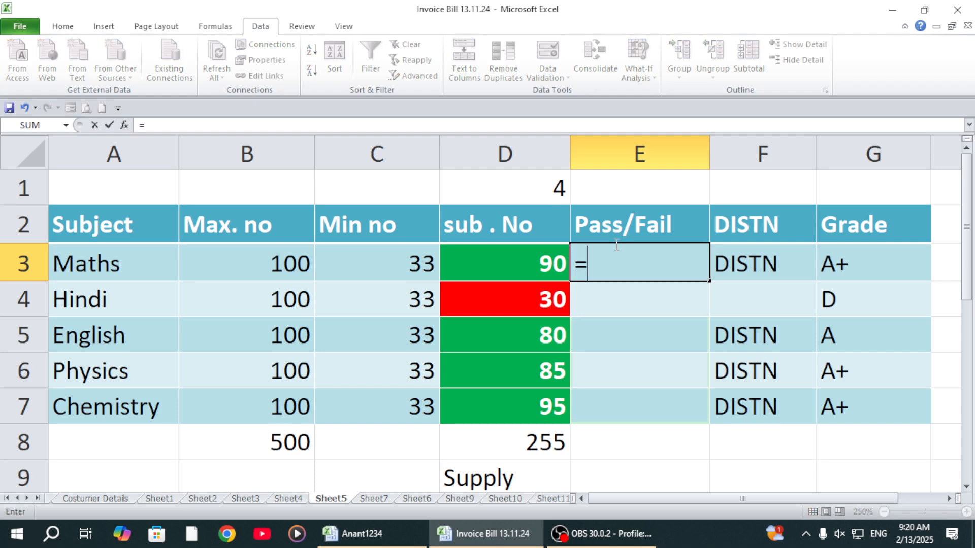
text(if()
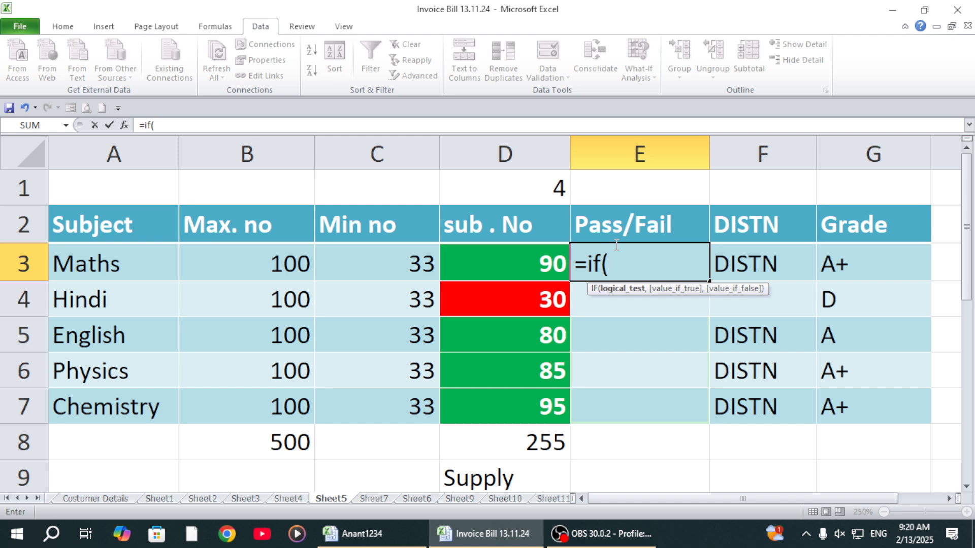
click(526, 260)
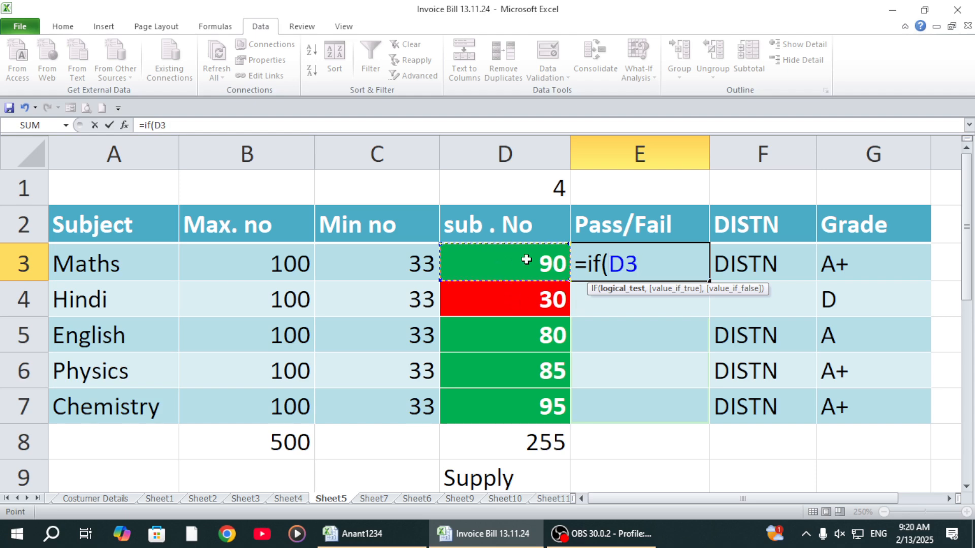
text(>=33)
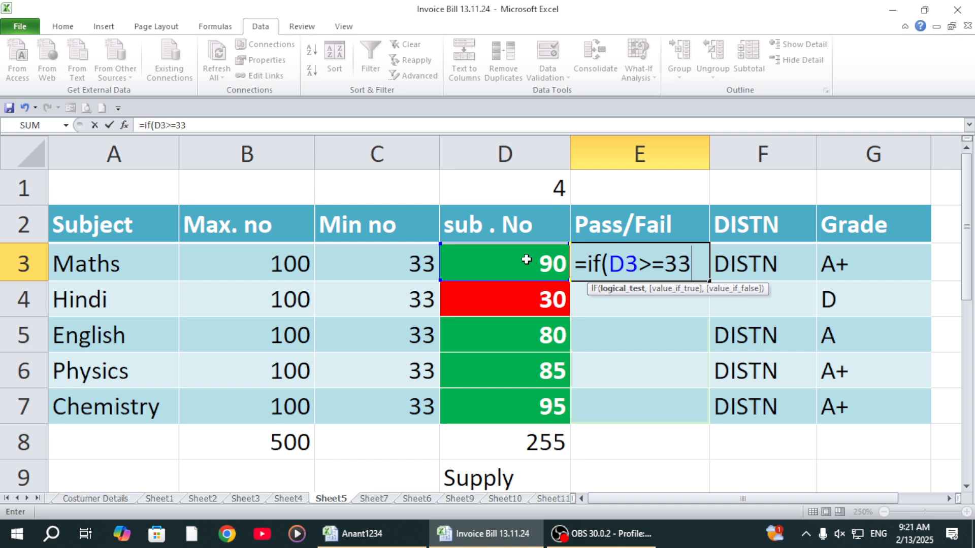
text(,"PAS)
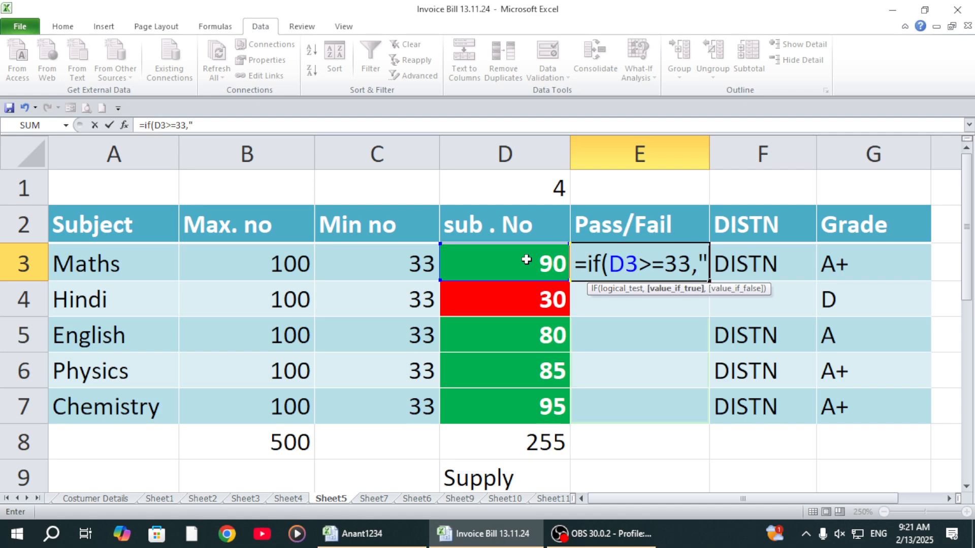
text(S")
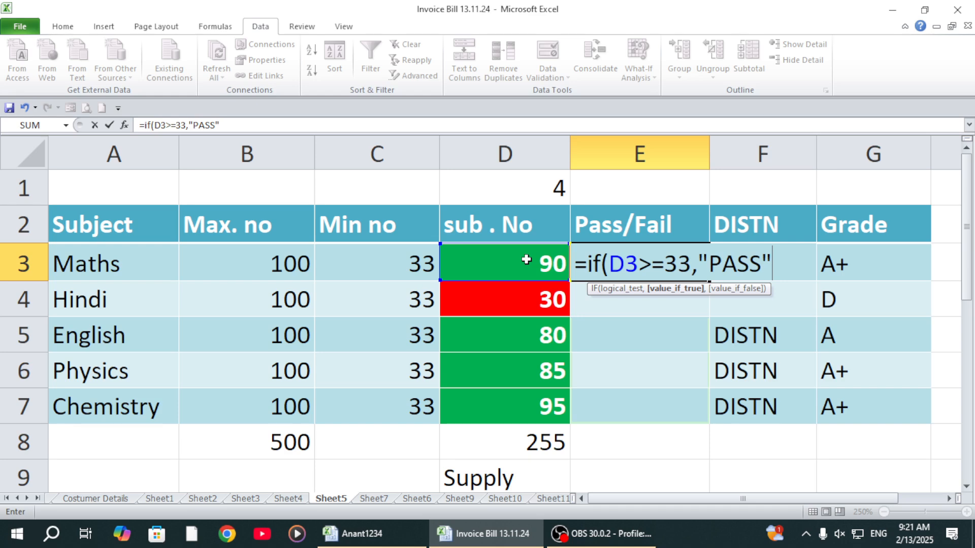
text(,"F)
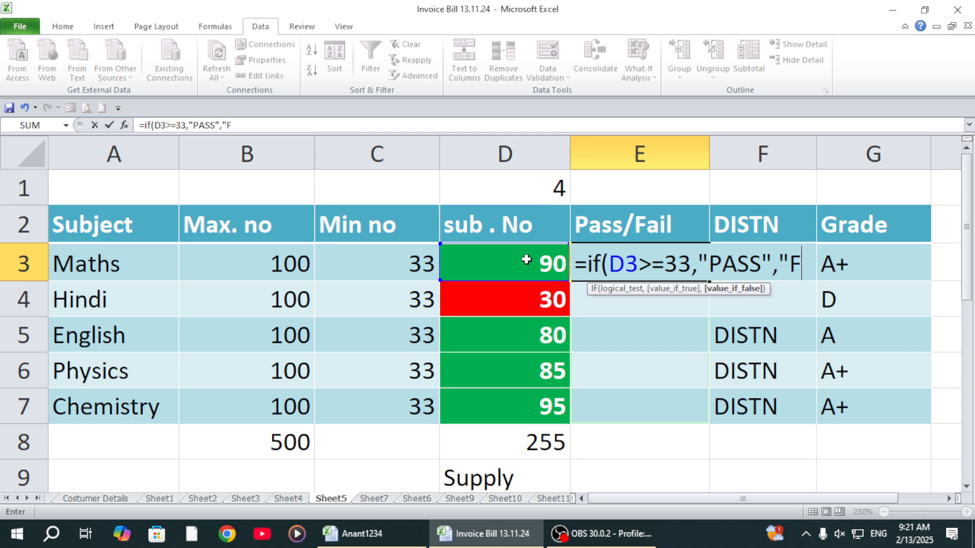
text(AIL")
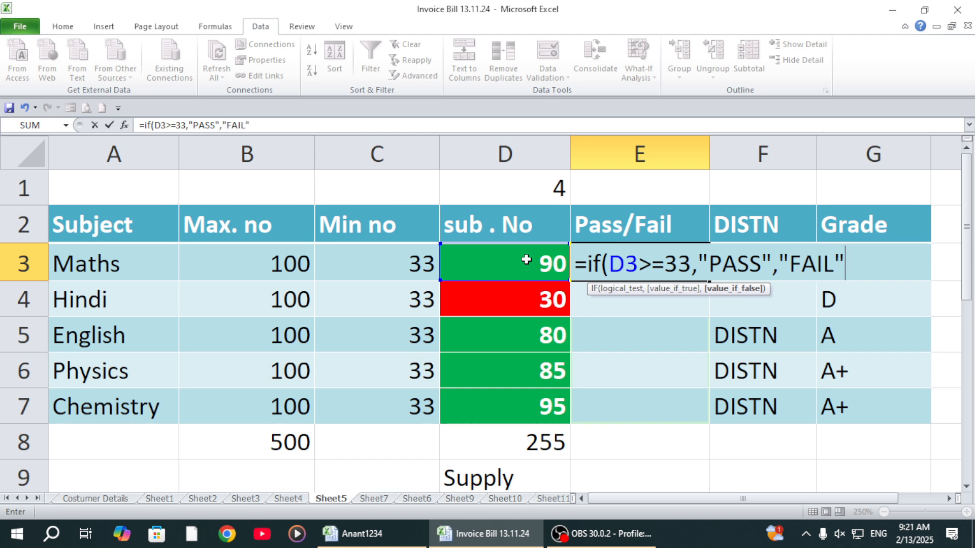
text())
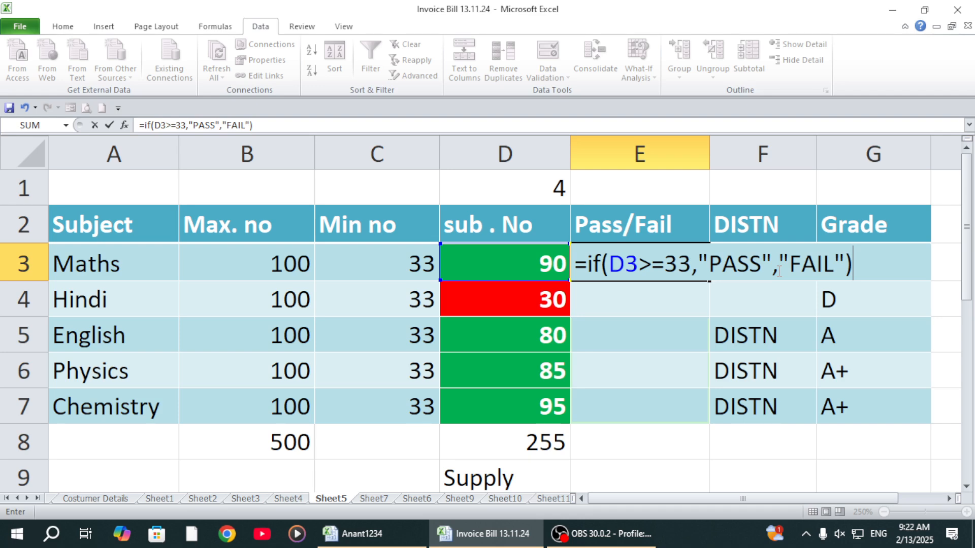
key(Return)
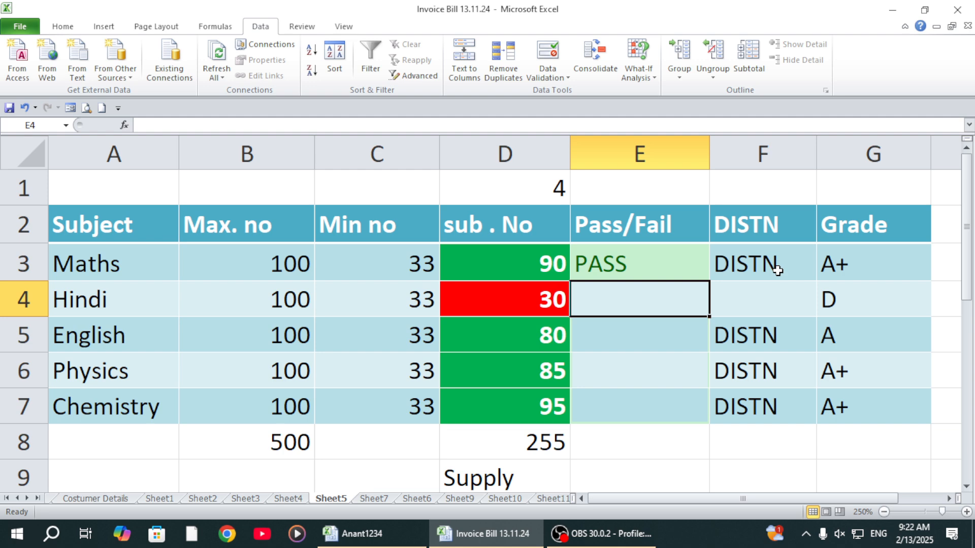
Step: Test the Pass/Fail formula by setting the Maths mark in D3 to 30, 60 and 20 in turn
key(Up)
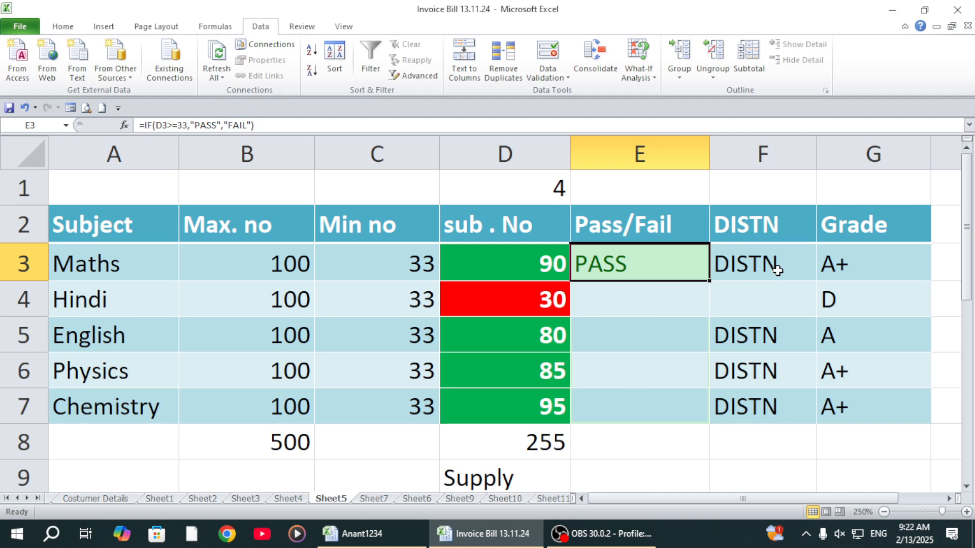
key(Left)
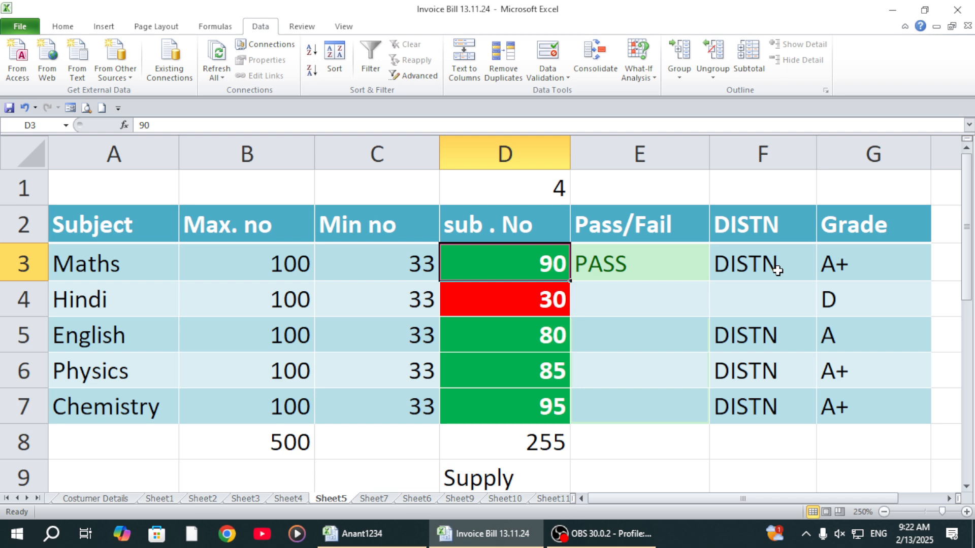
text(30)
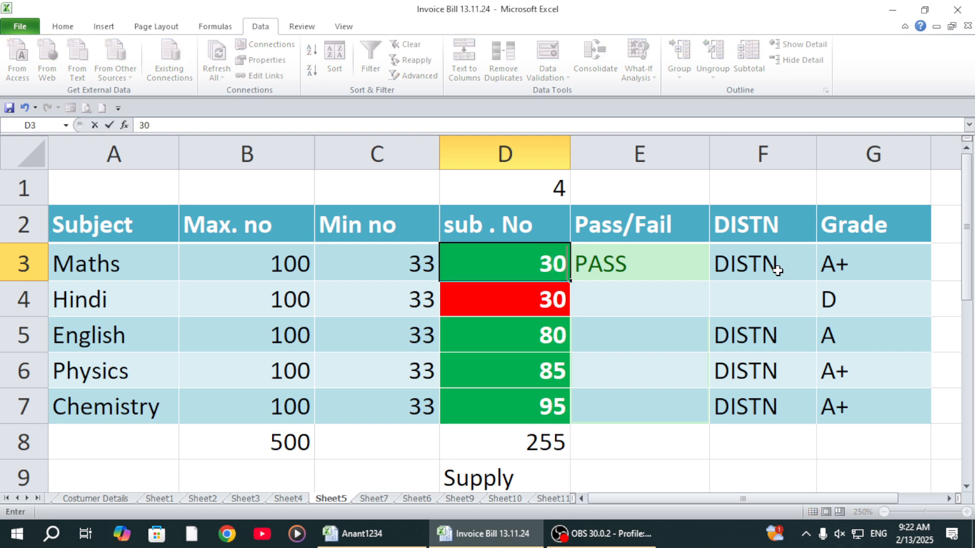
key(Return)
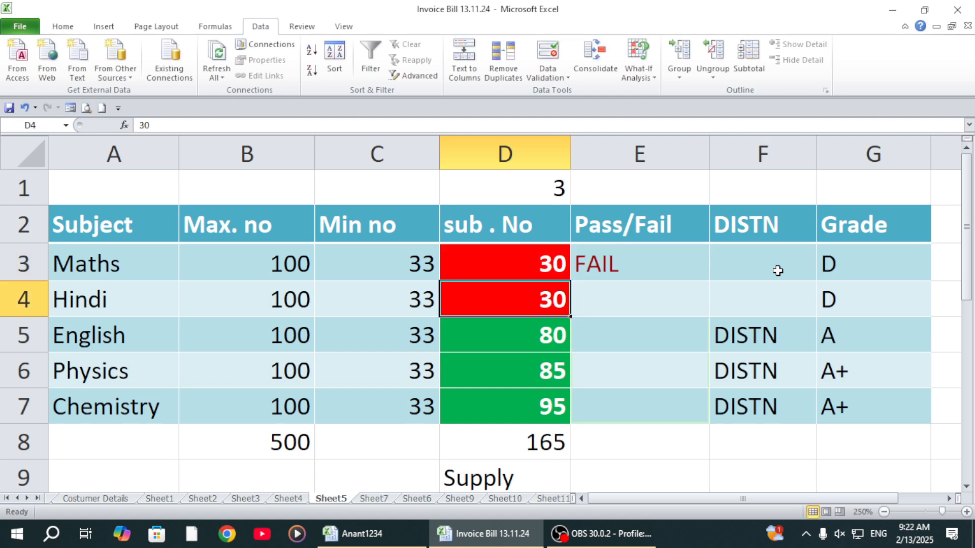
key(Up)
text(60)
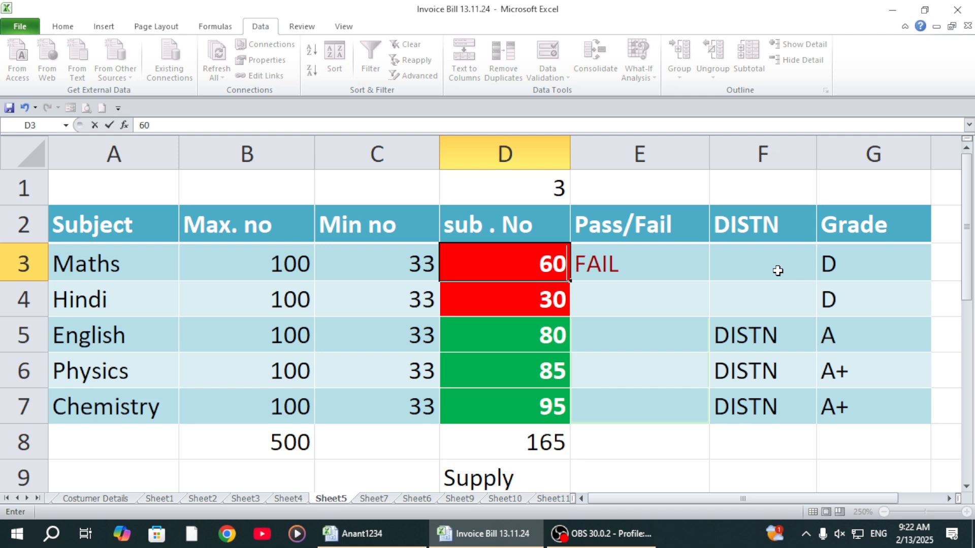
key(Return)
key(Up)
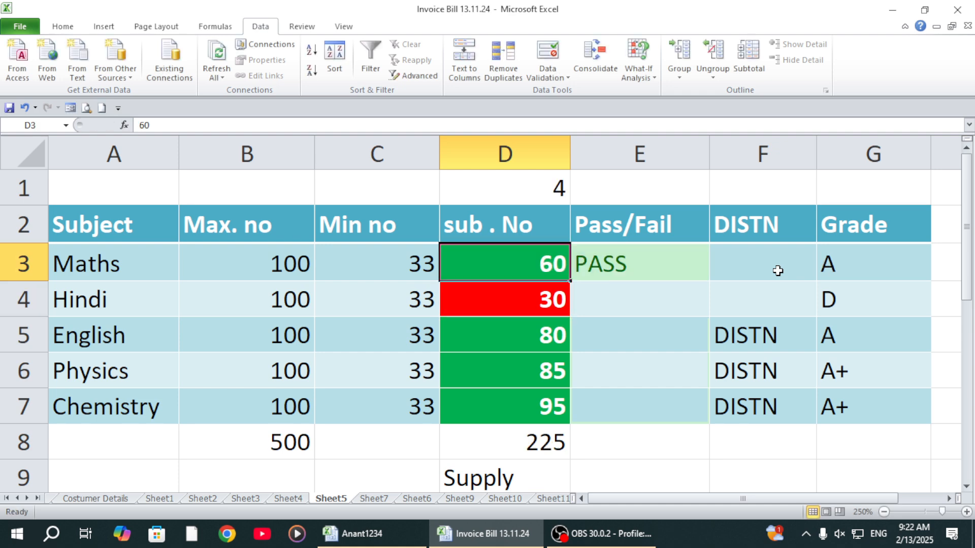
text(20)
key(Return)
key(Up)
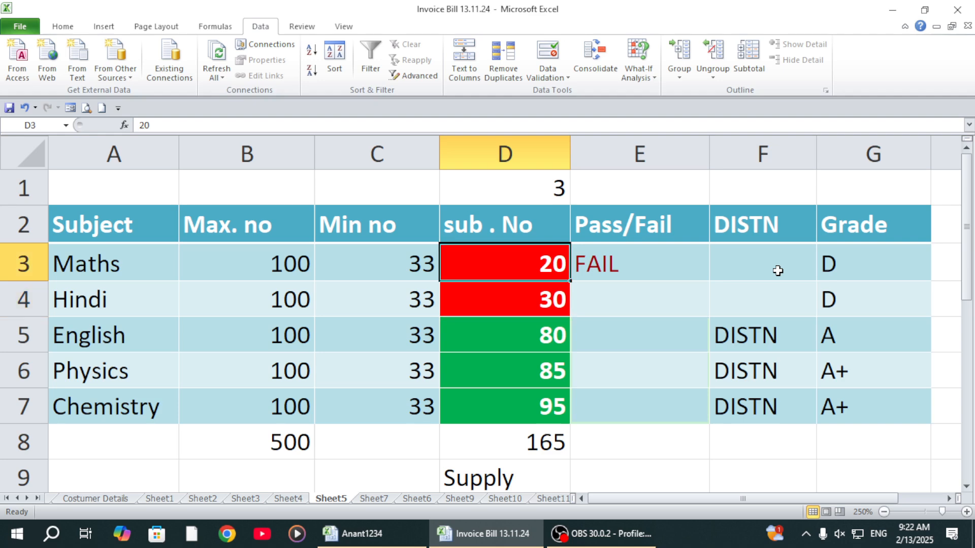
Step: Set the Maths subject mark in D3 to 40
text(40)
key(Return)
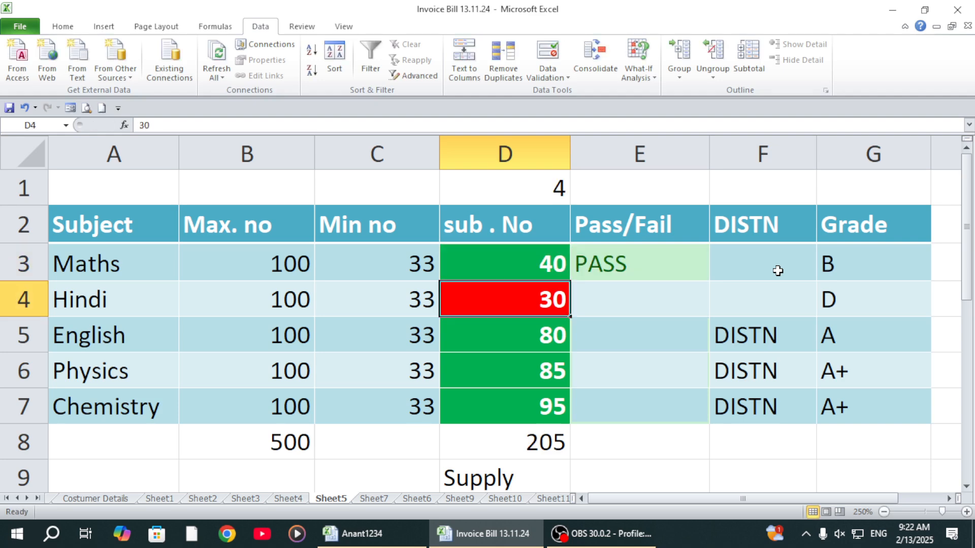
key(Up)
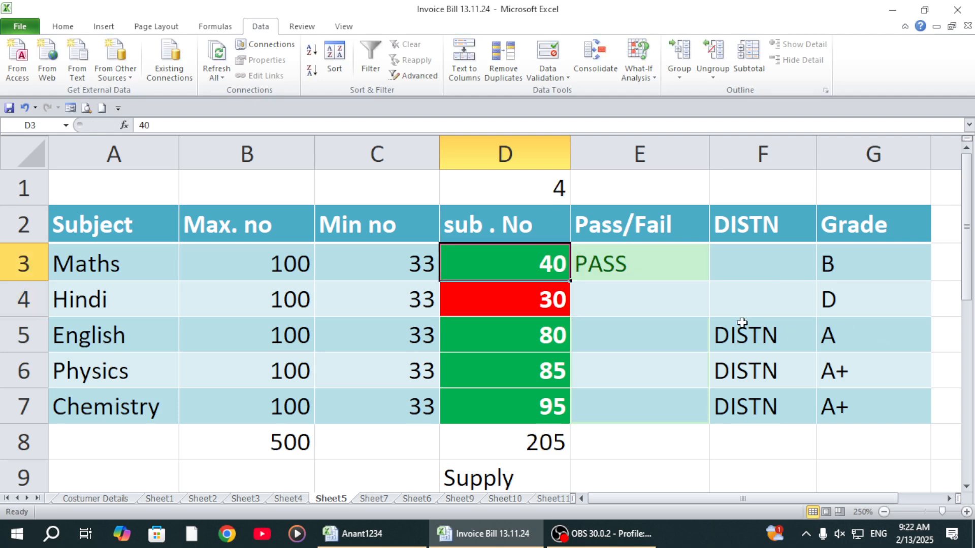
Step: Fill the Pass/Fail formula from E3 down through E7 for the remaining subjects
click(685, 265)
drag(710, 281, 711, 429)
click(629, 449)
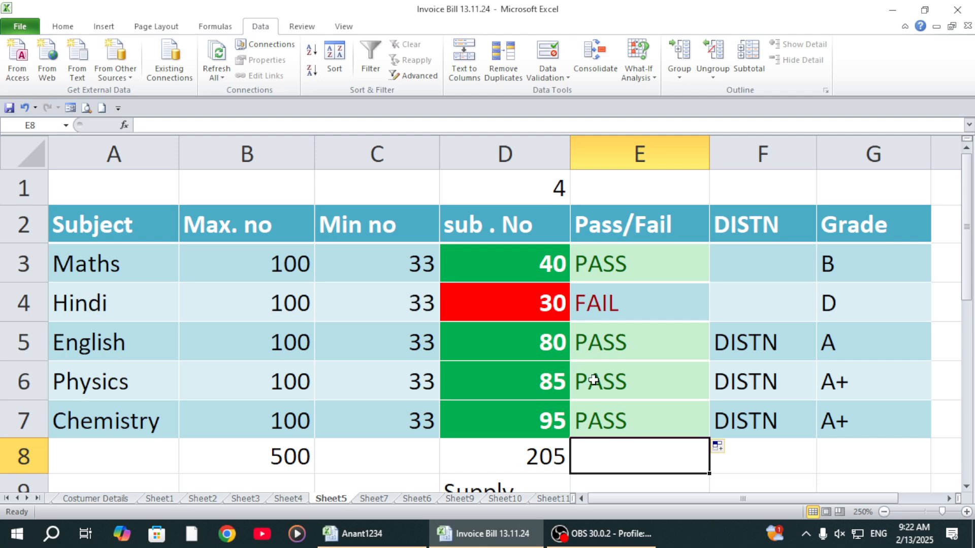
Step: Clear the distinction formulas from F3:F7 in the DISTN column
click(745, 237)
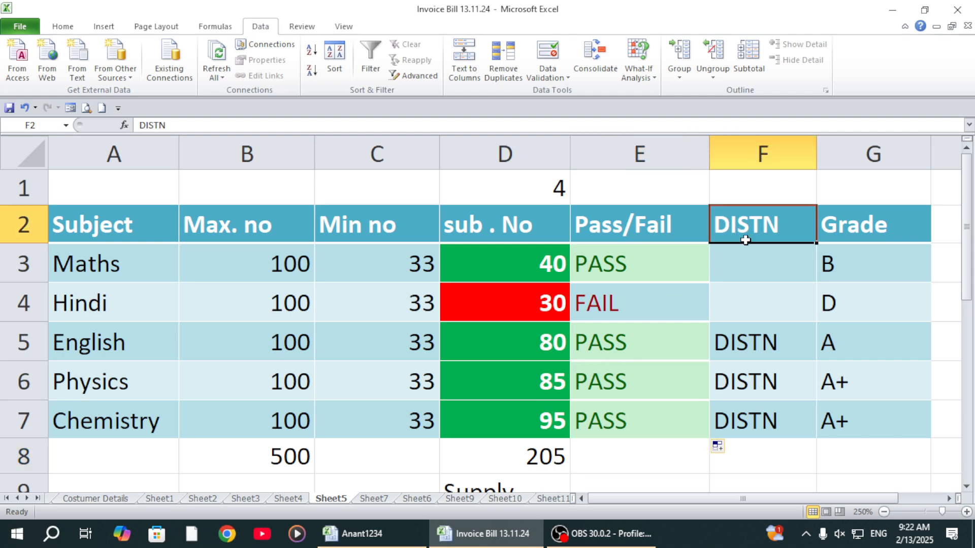
click(751, 256)
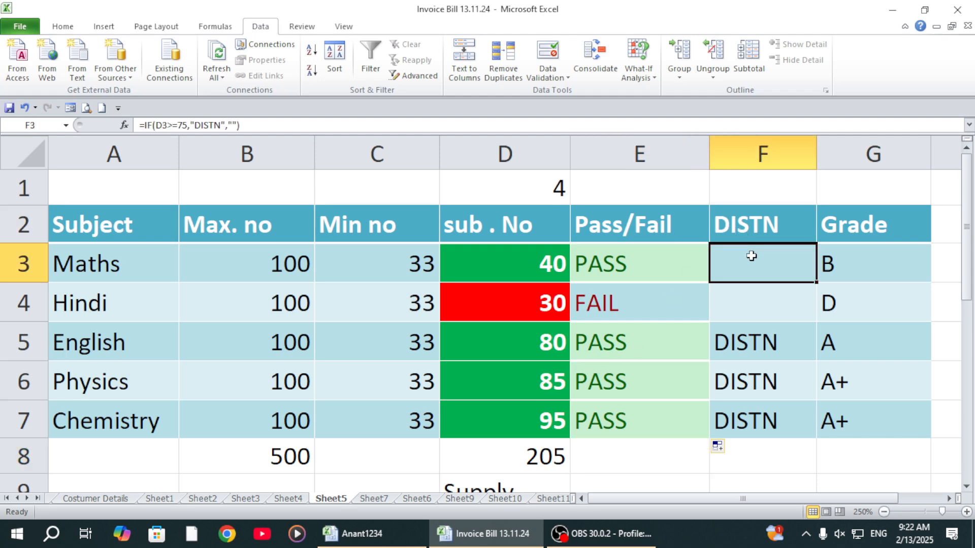
drag(754, 255, 748, 429)
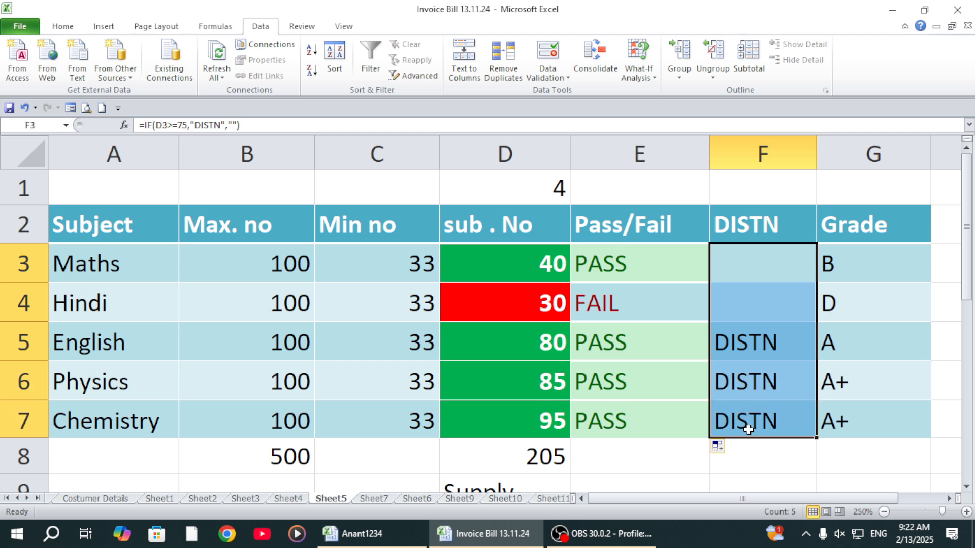
key(Delete)
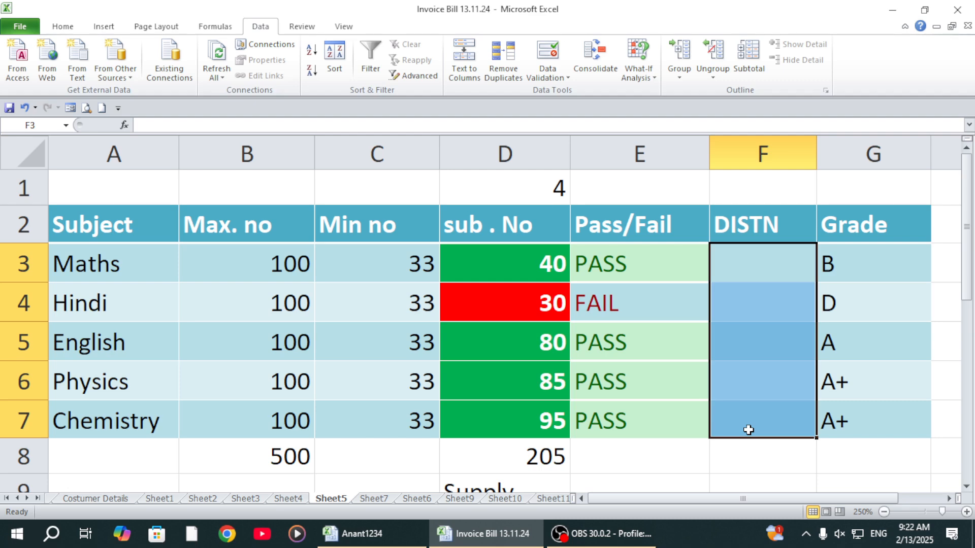
key(ctrl+z)
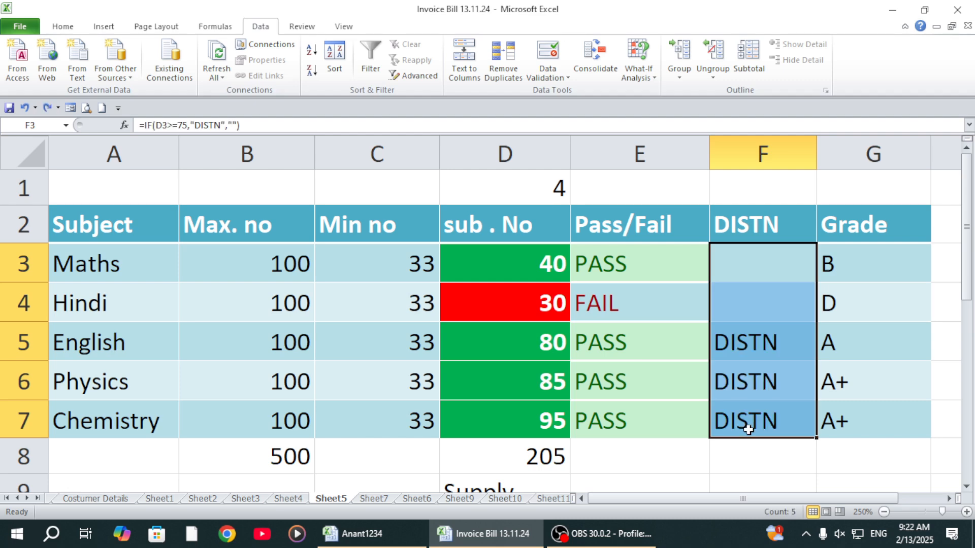
key(Delete)
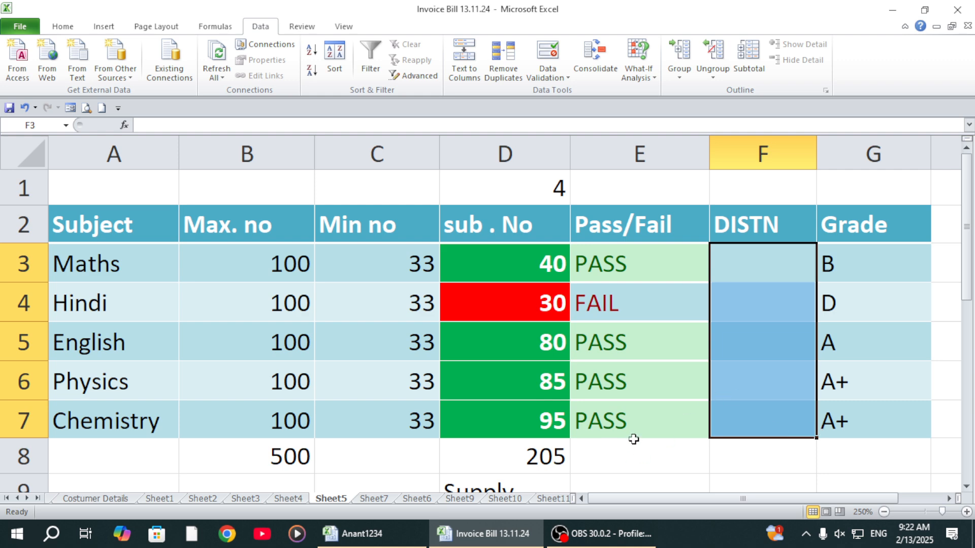
Step: Enter the formula =IF(D3>=75,"DISTN","") in F3 for the Maths distinction
click(785, 335)
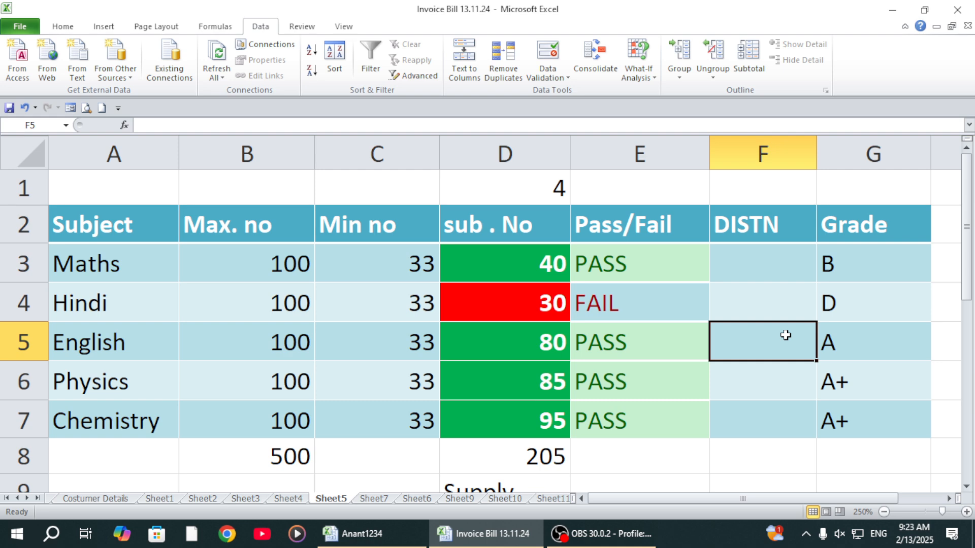
key(Up)
key(Up)
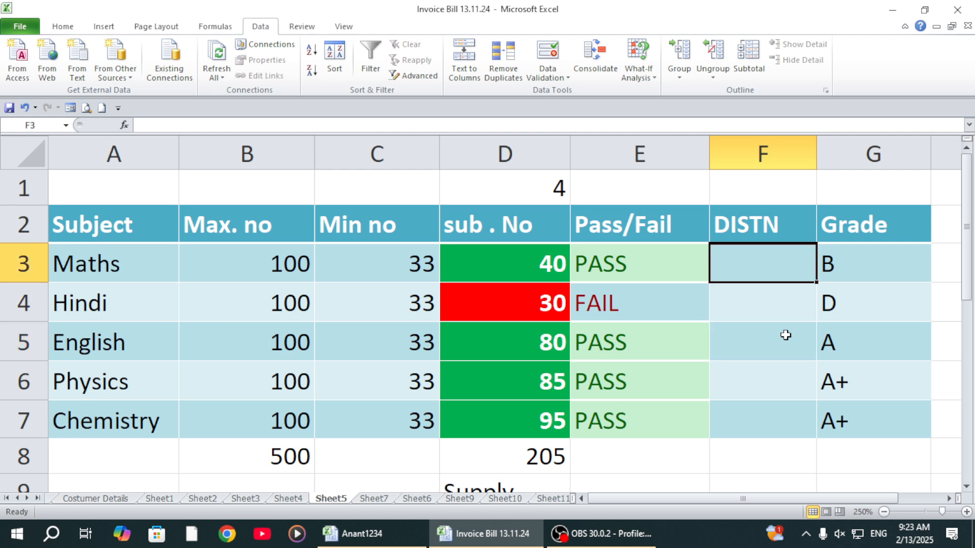
text(=if()
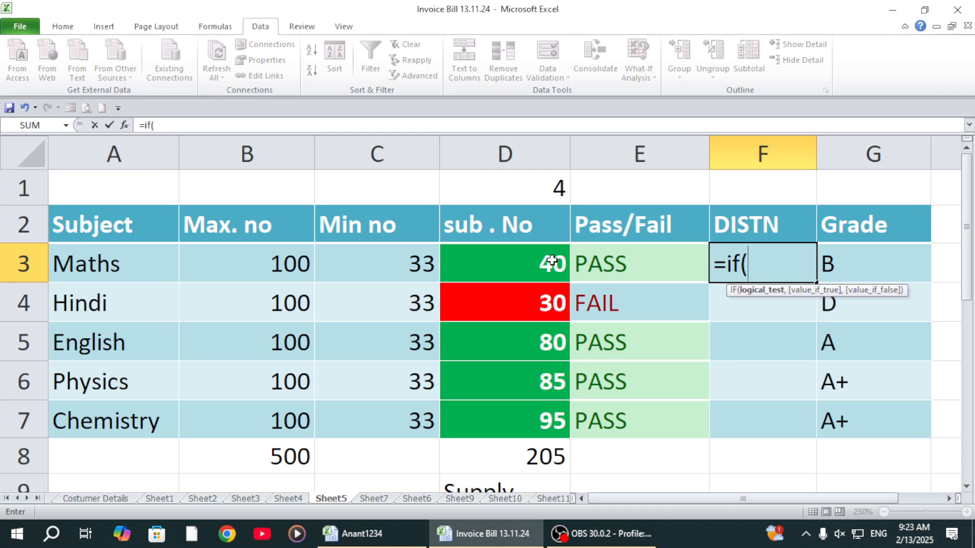
click(531, 257)
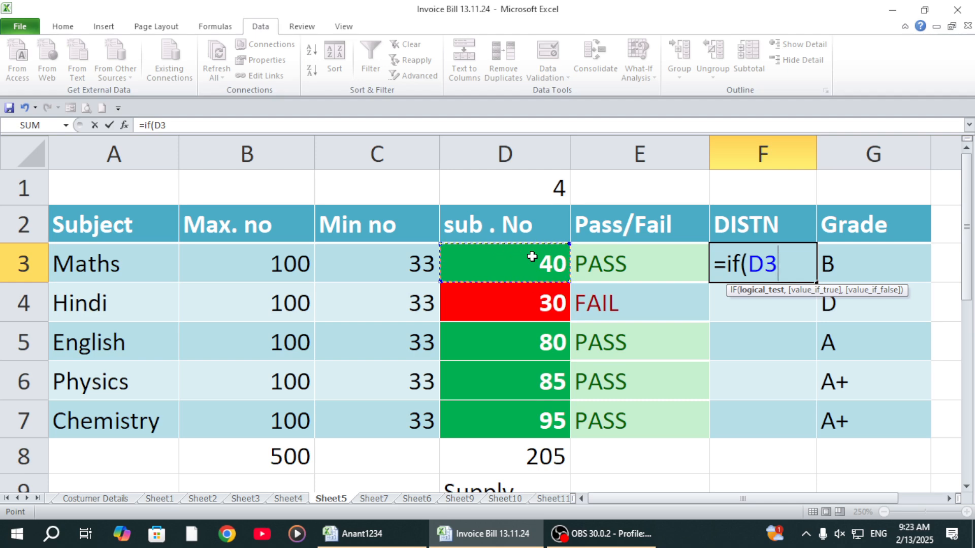
text(>=75)
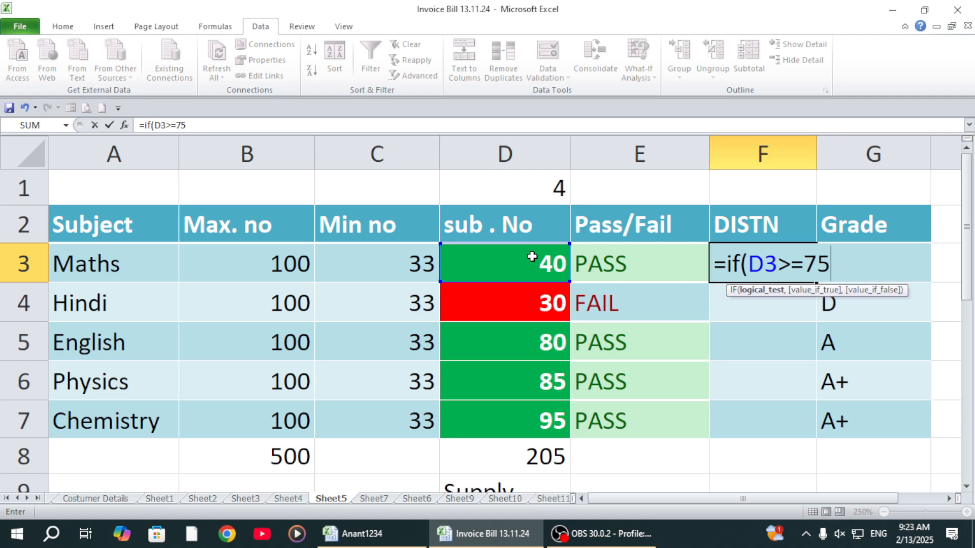
text(,")
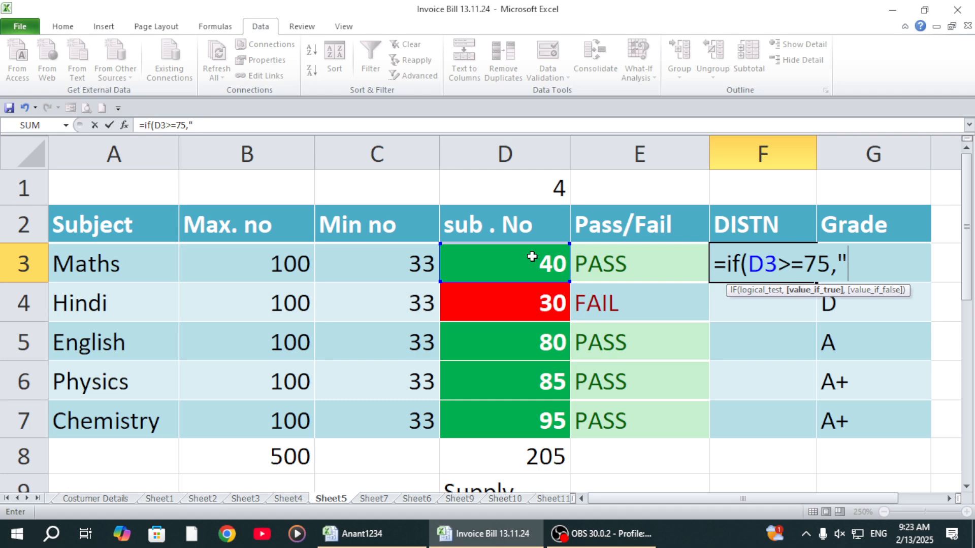
text(DISTN)
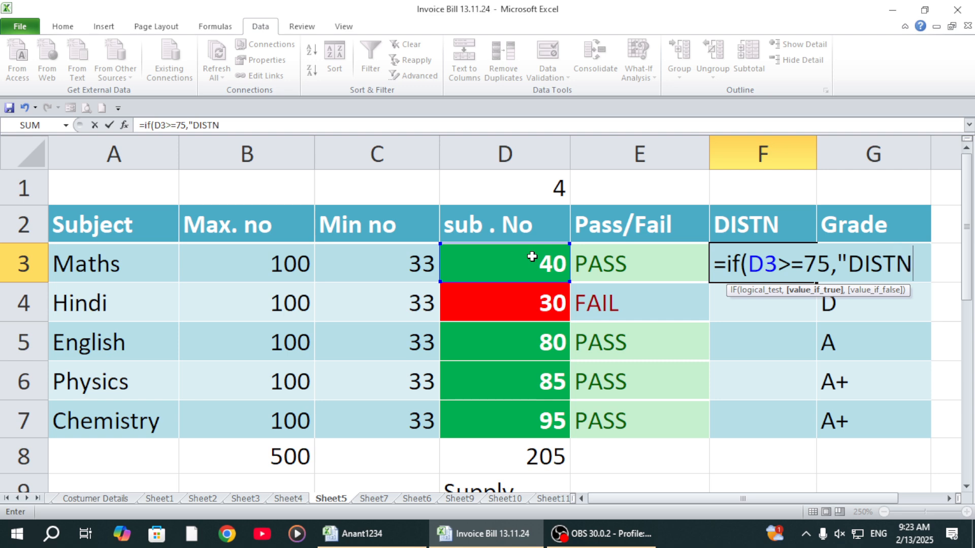
text(")
text(,")
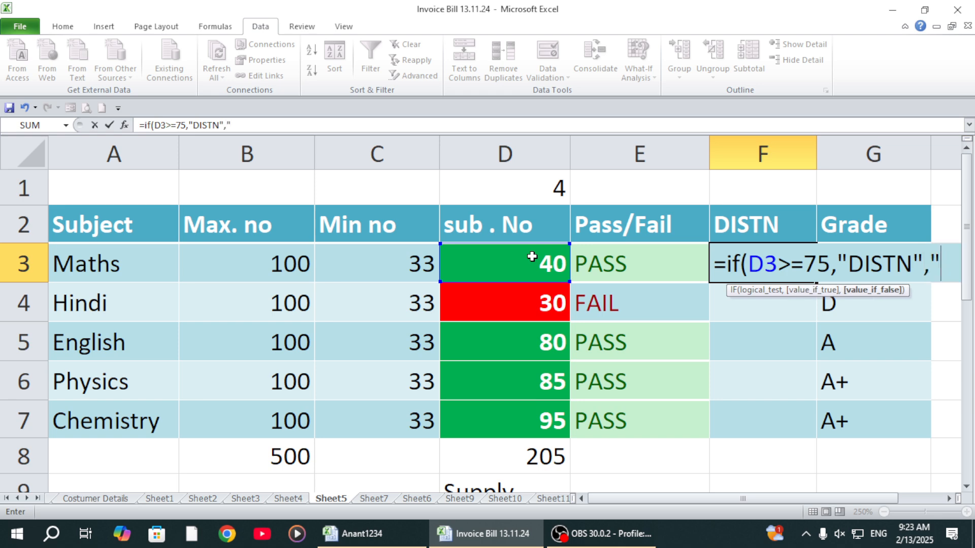
text(")
text())
key(Return)
Step: Set the Maths mark in D3 to 90 and fill the distinction formula from F3 down through F6
click(762, 265)
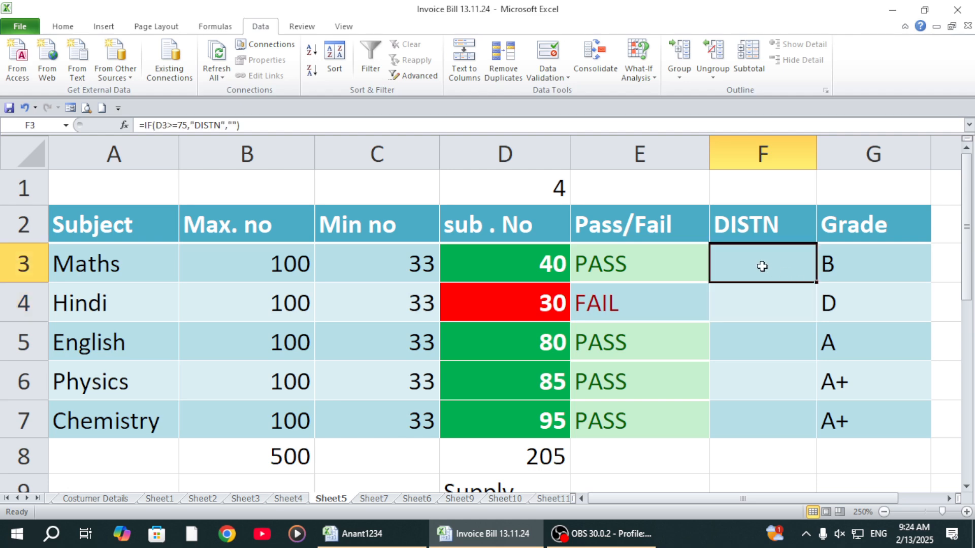
click(463, 264)
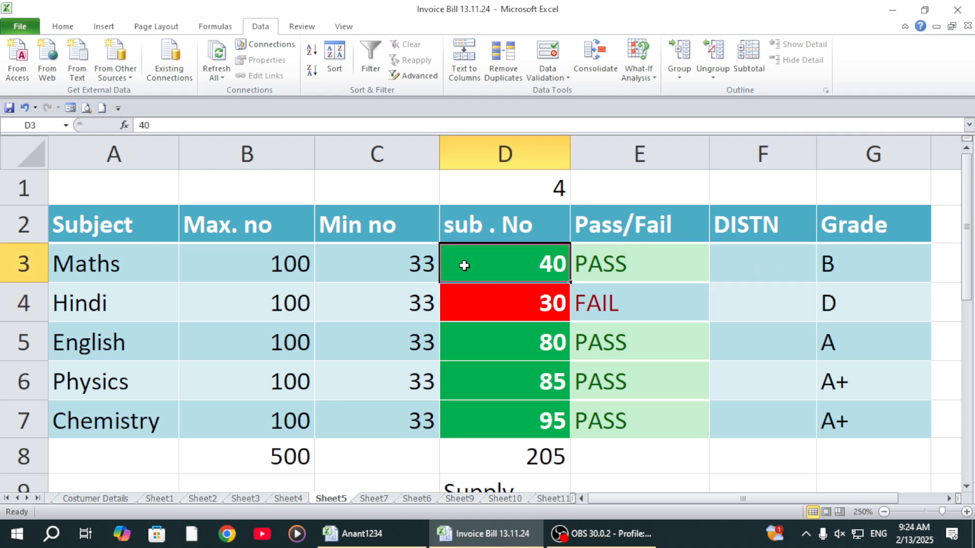
text(90)
key(Return)
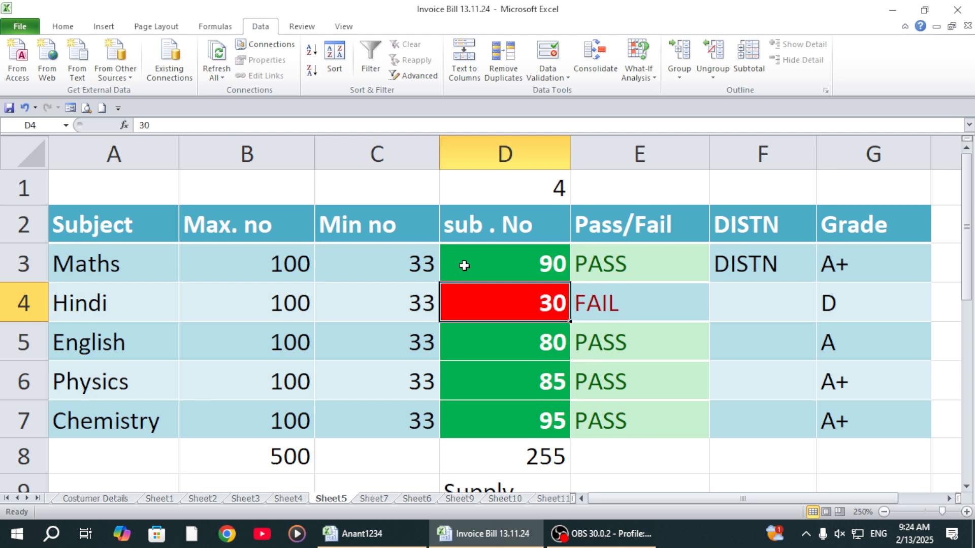
click(797, 268)
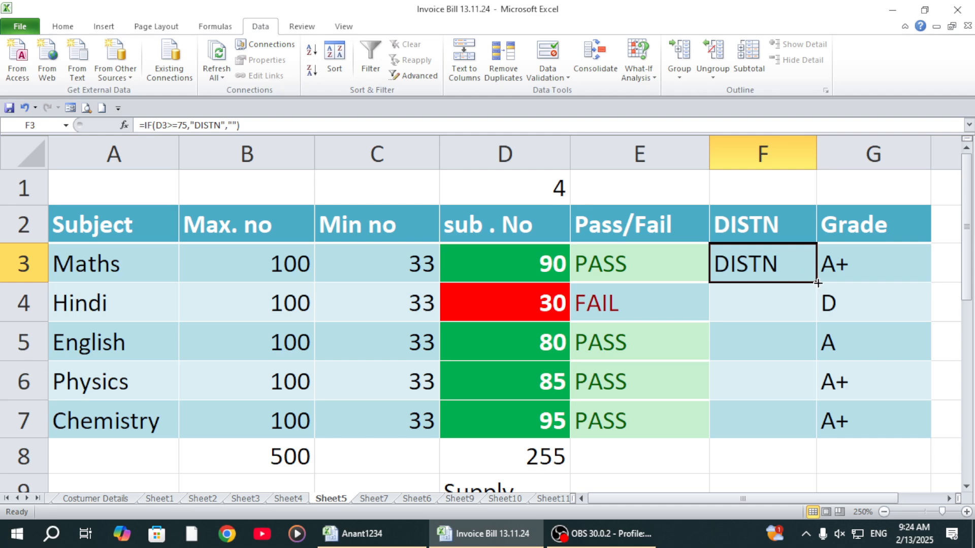
drag(817, 282, 811, 415)
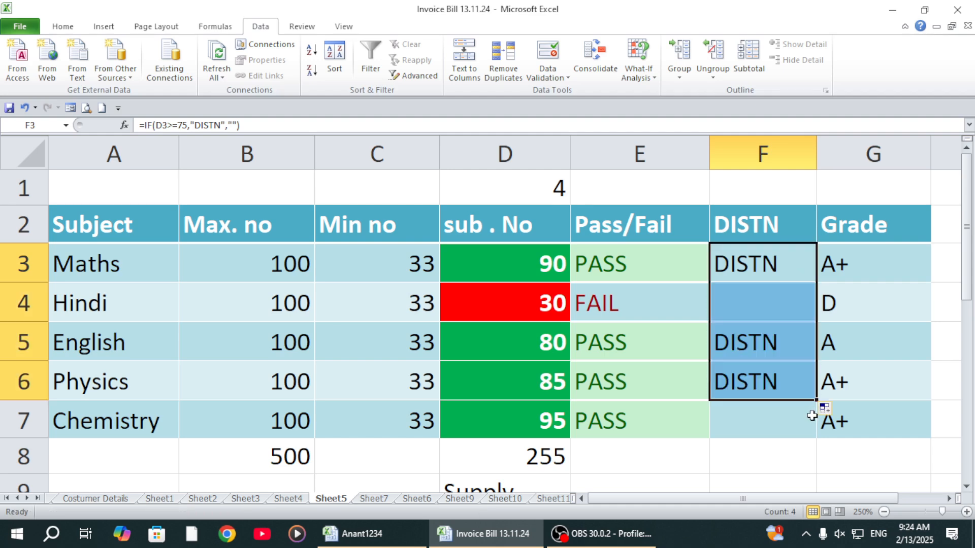
Step: Try the Hindi distinction formula in F4 without its empty-text false value, and undo that edit
click(748, 290)
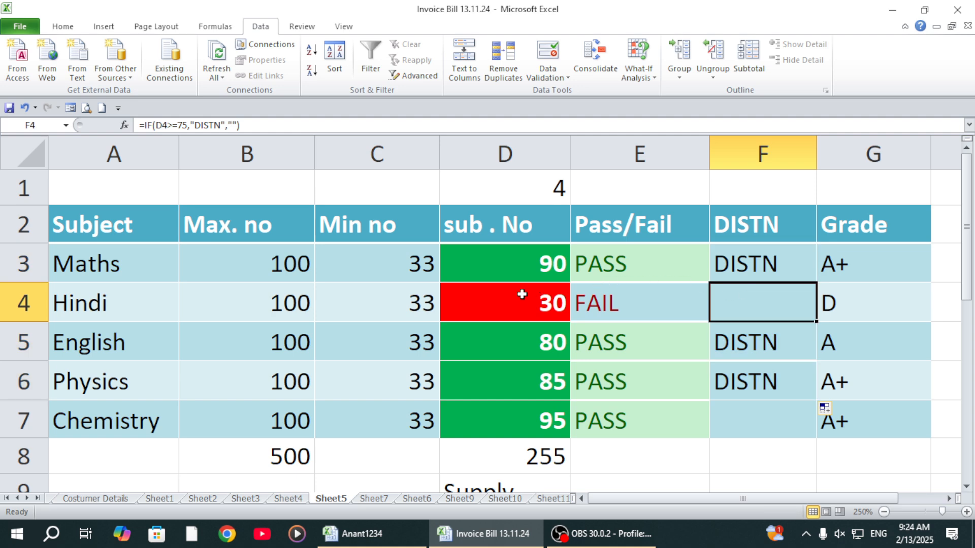
click(244, 125)
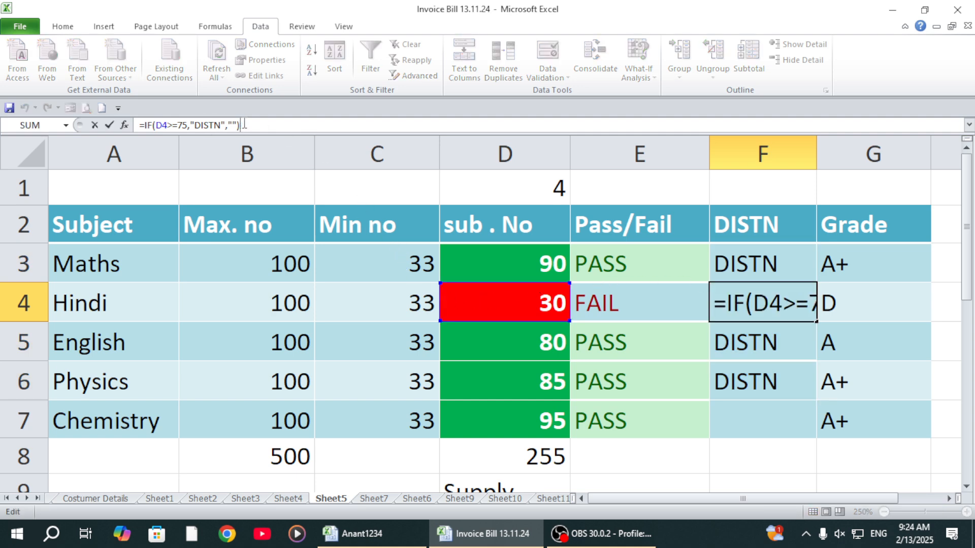
key(BackSpace)
key(BackSpace)
key(BackSpace)
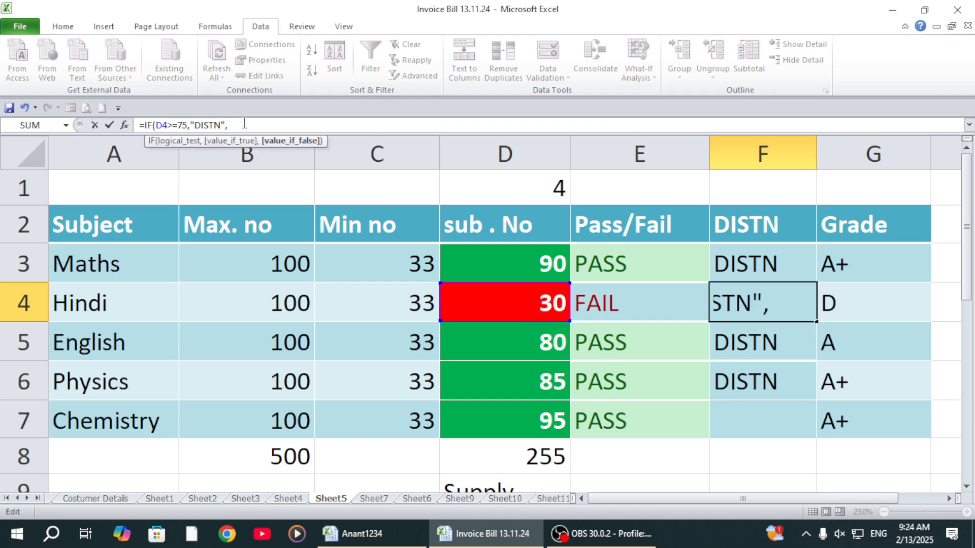
key(Return)
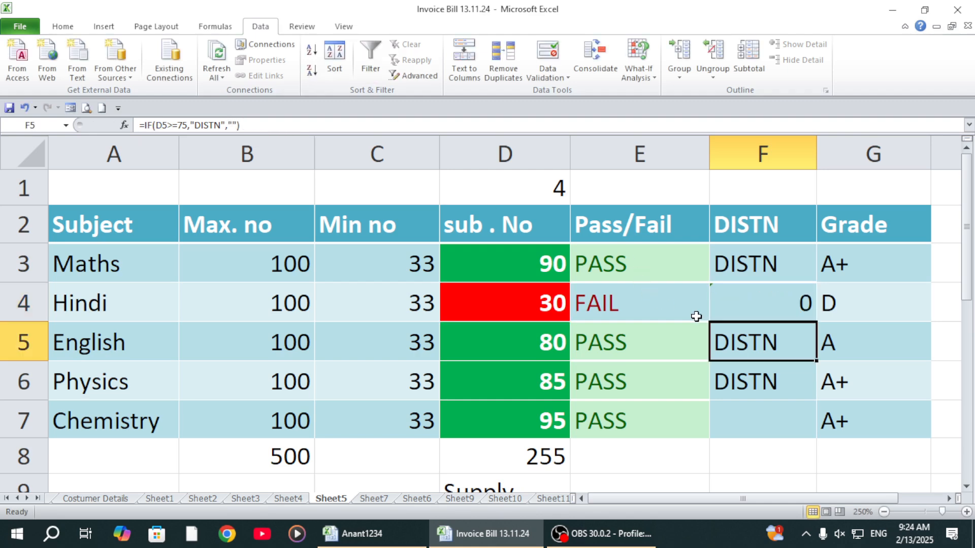
click(726, 305)
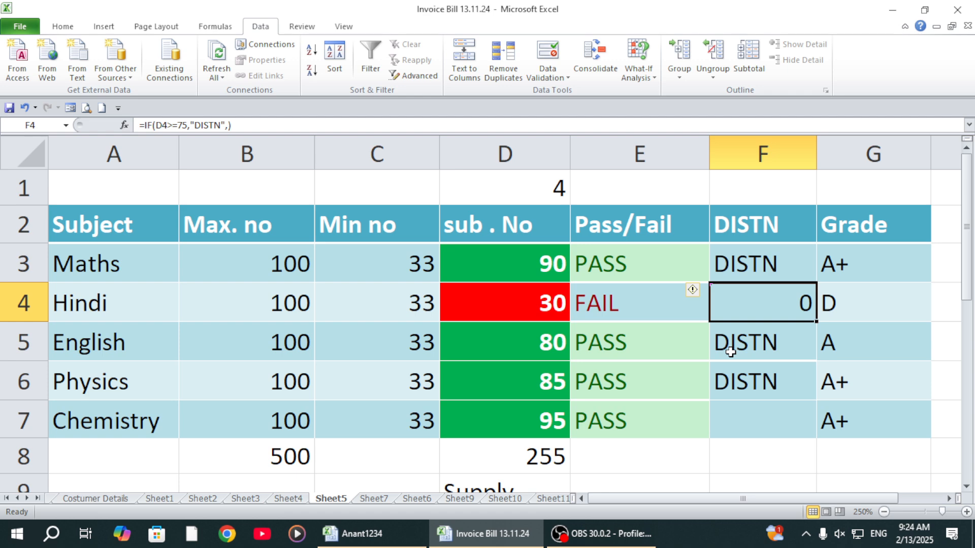
key(ctrl+z)
Step: Clear the existing grades from G3:G7 in the Grade column
click(740, 263)
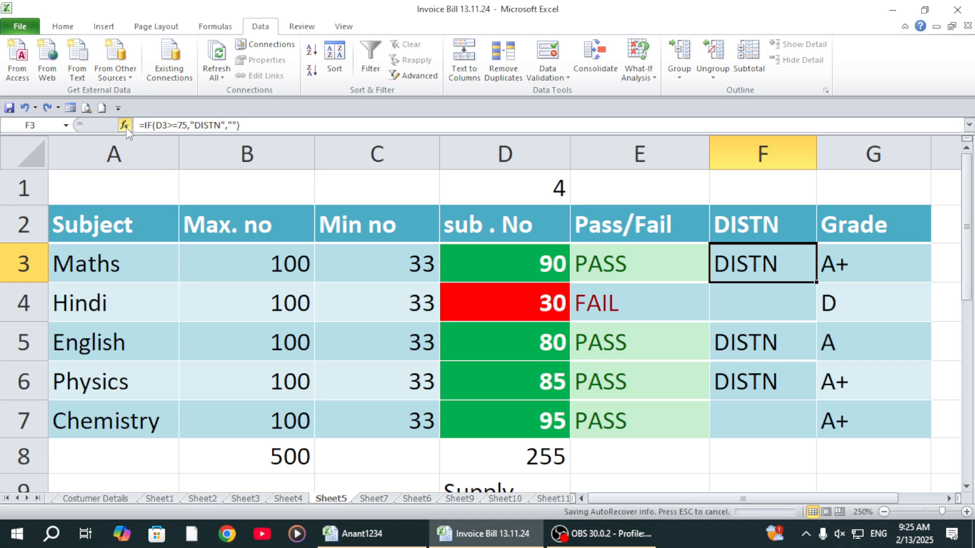
click(844, 257)
drag(844, 257, 857, 418)
key(Delete)
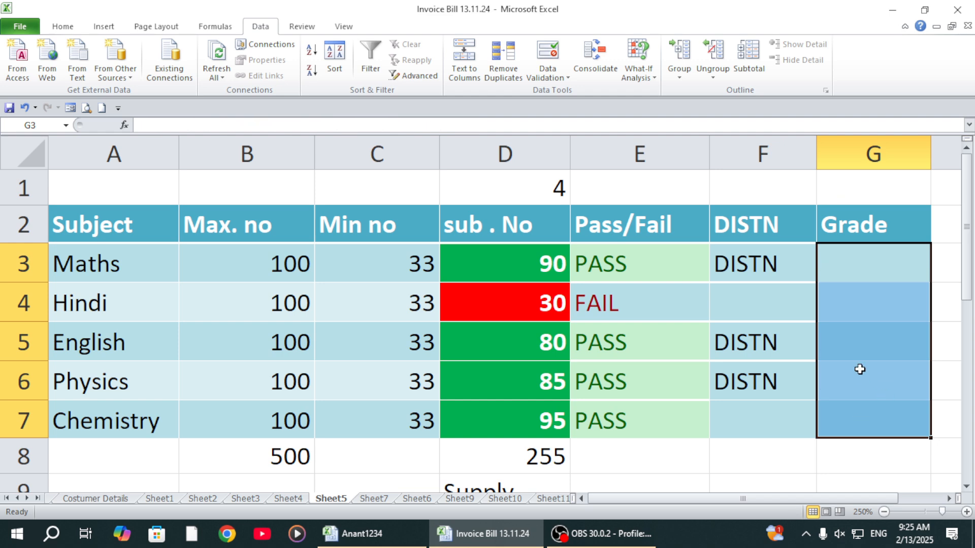
Step: Start an IF formula in G3 that returns "A+" when the Maths mark in D3 is >=80
click(878, 299)
click(875, 259)
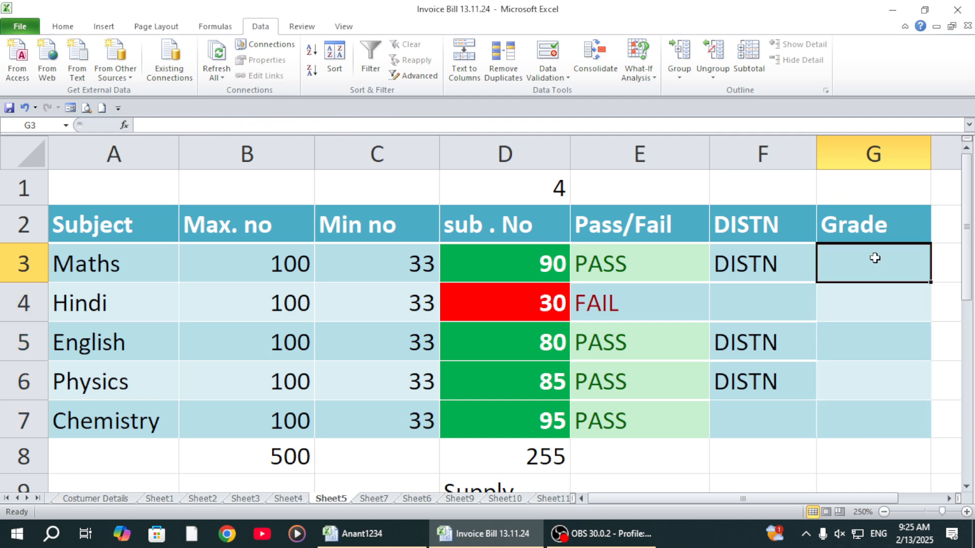
text(=if()
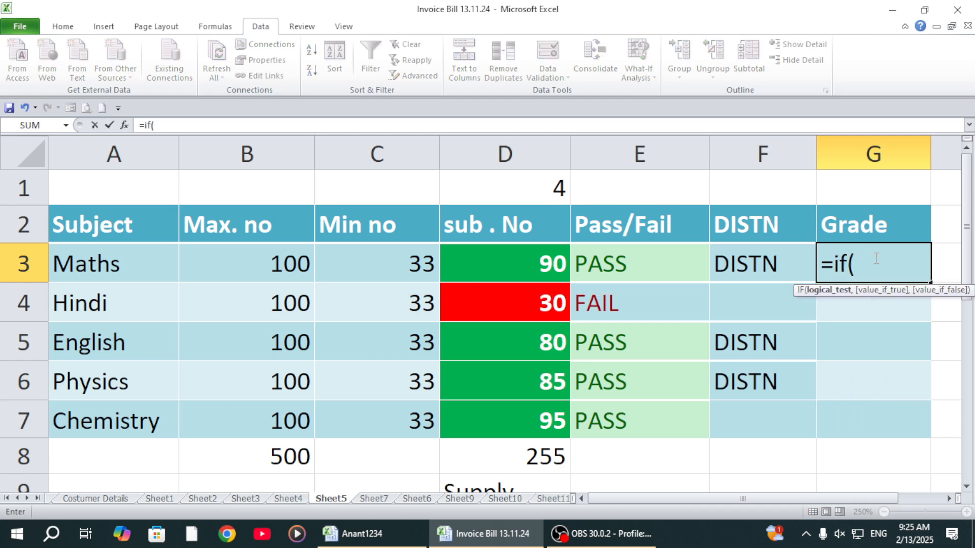
click(521, 265)
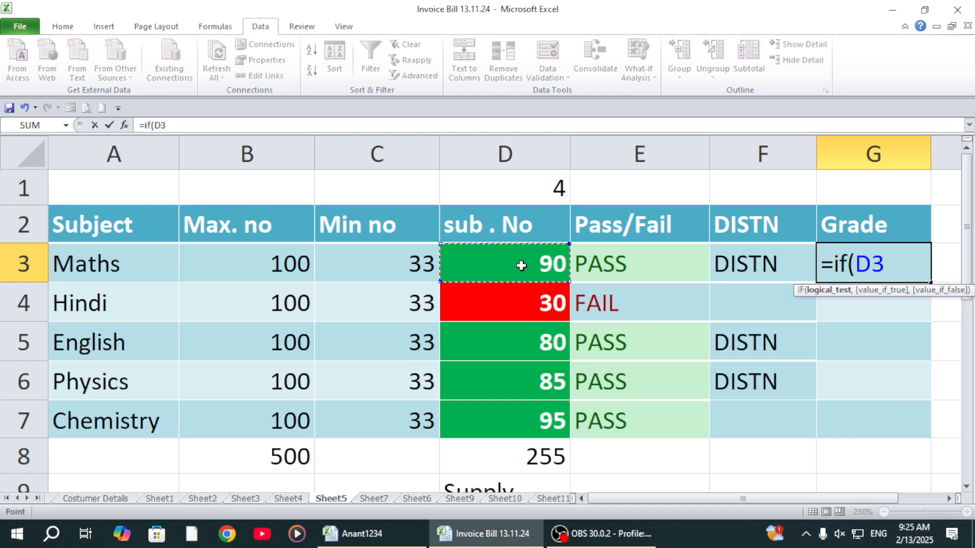
text(>=80)
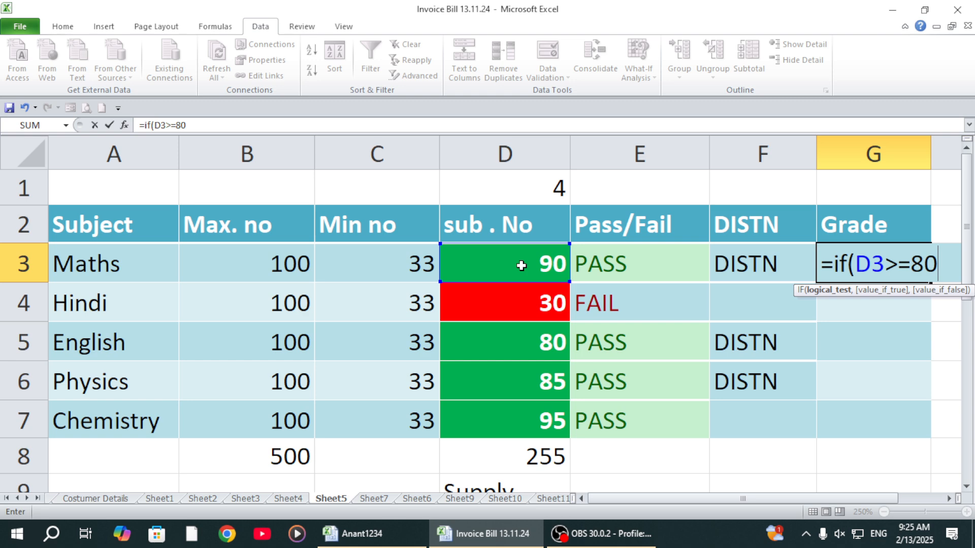
text(,)
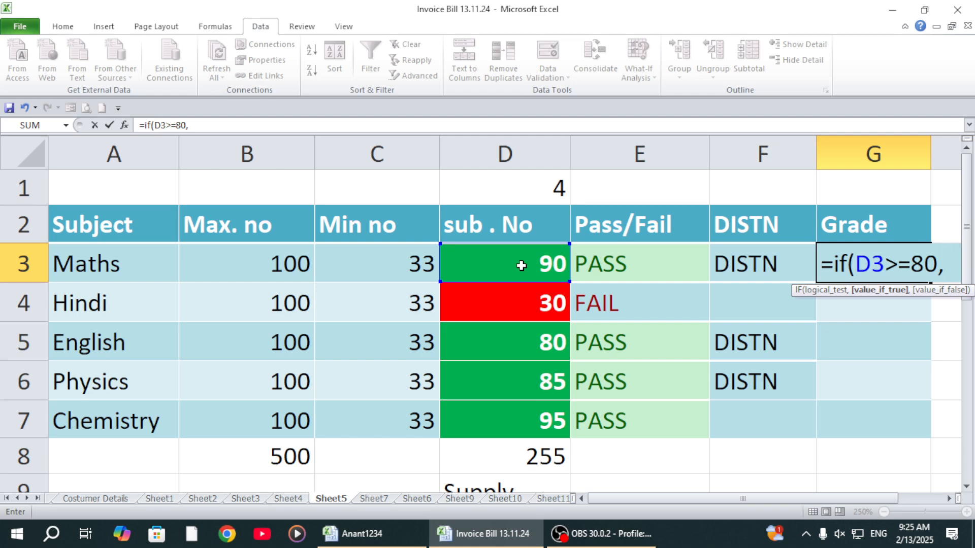
text("A)
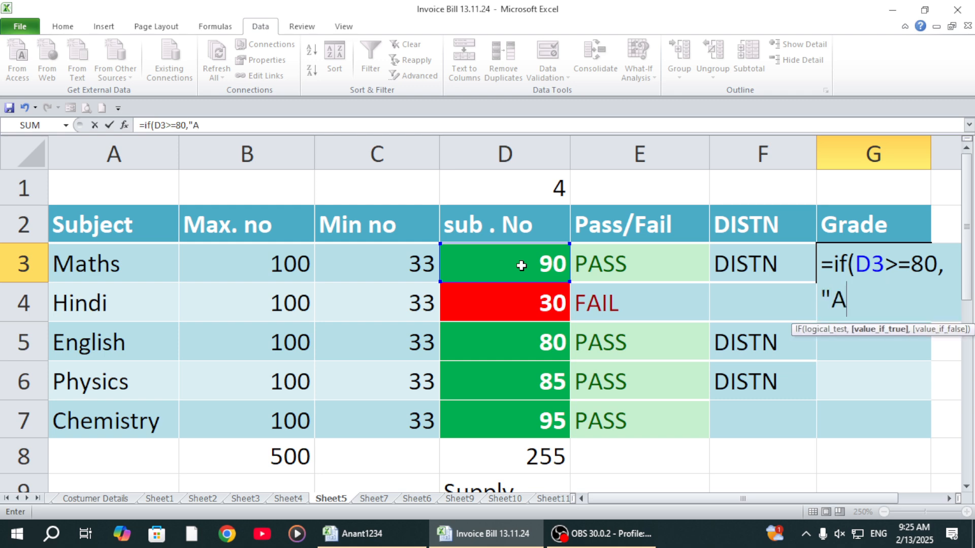
text(+",)
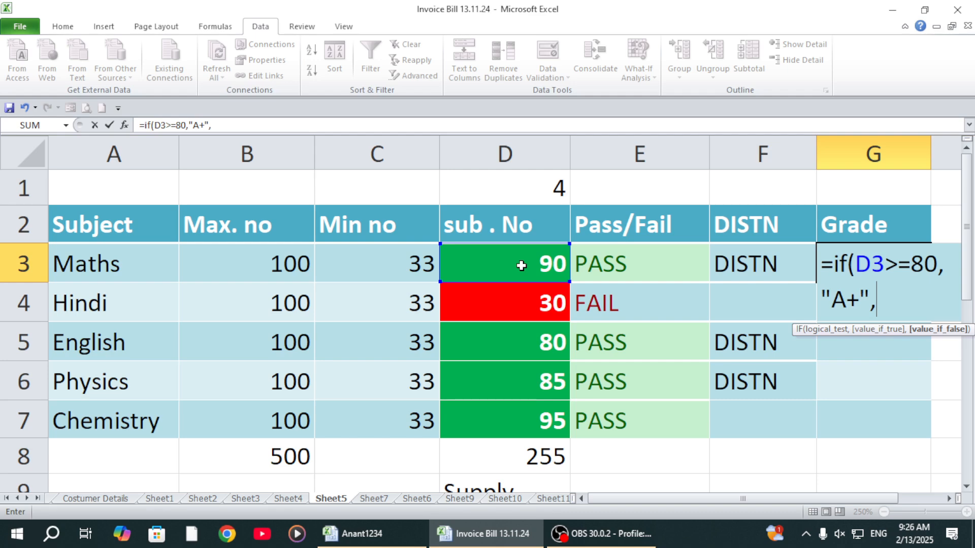
Step: Nest a second IF as the false value in G3's formula, returning "A" when D3 is >=60
text(IF()
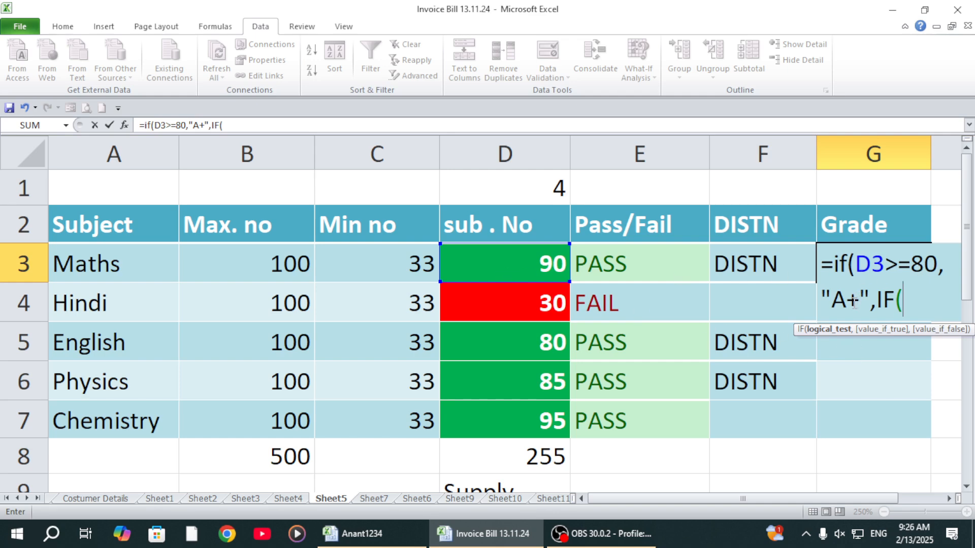
click(510, 273)
text(>=6)
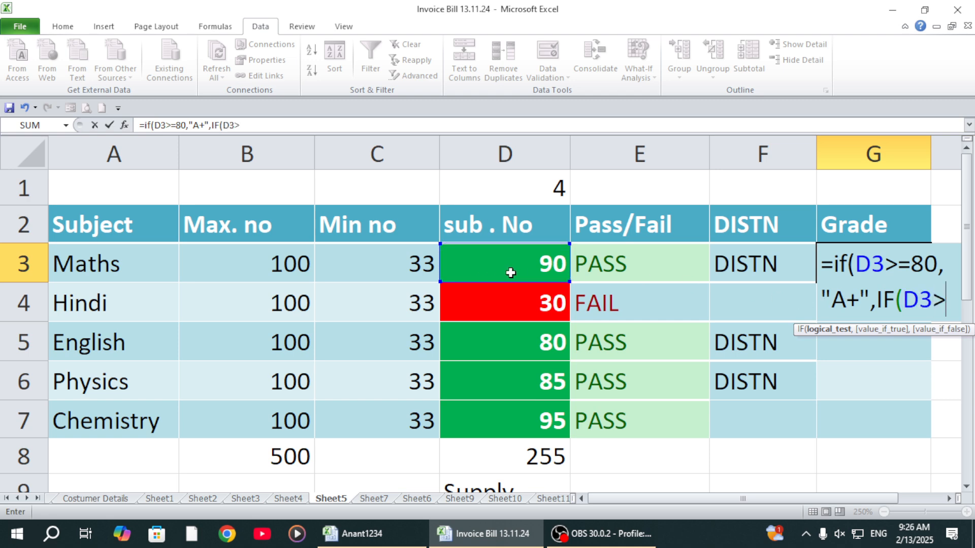
text(0)
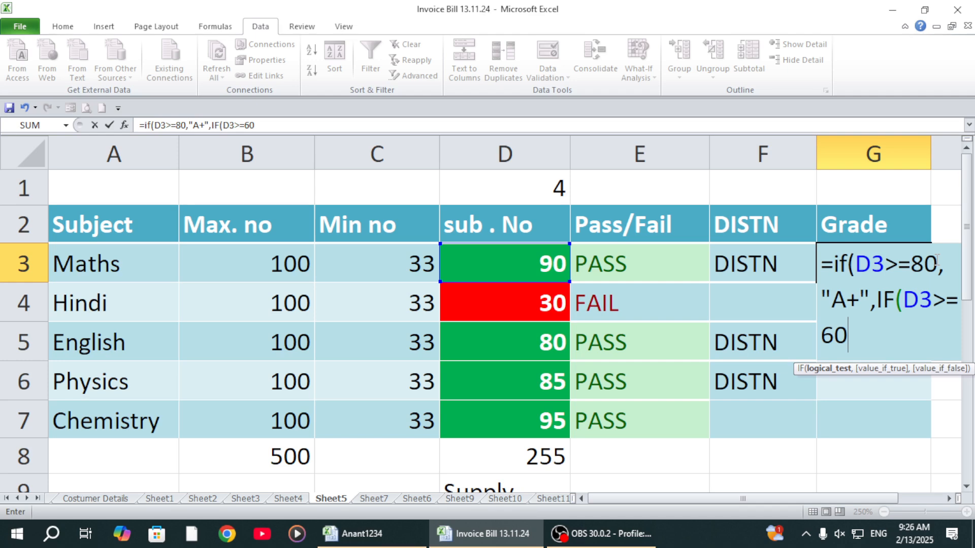
text(,"A)
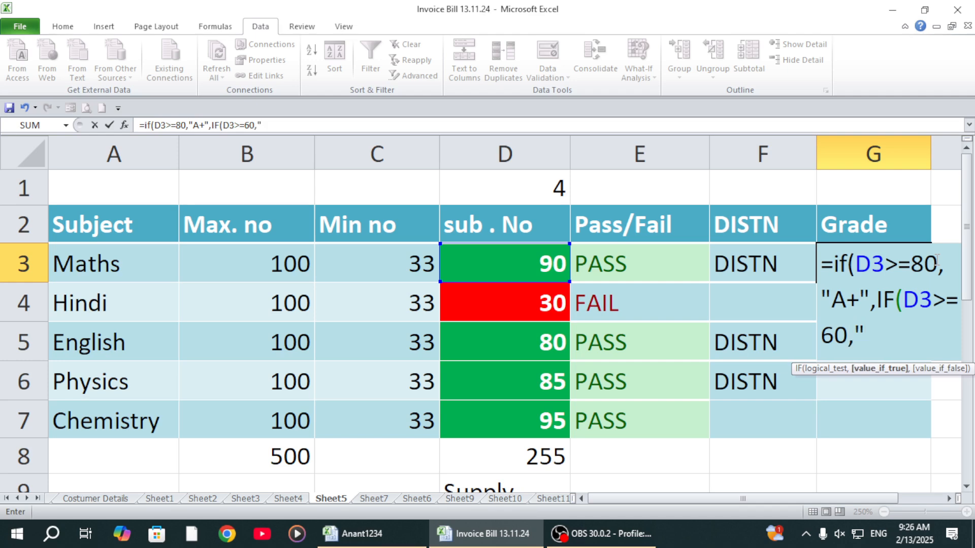
text(",)
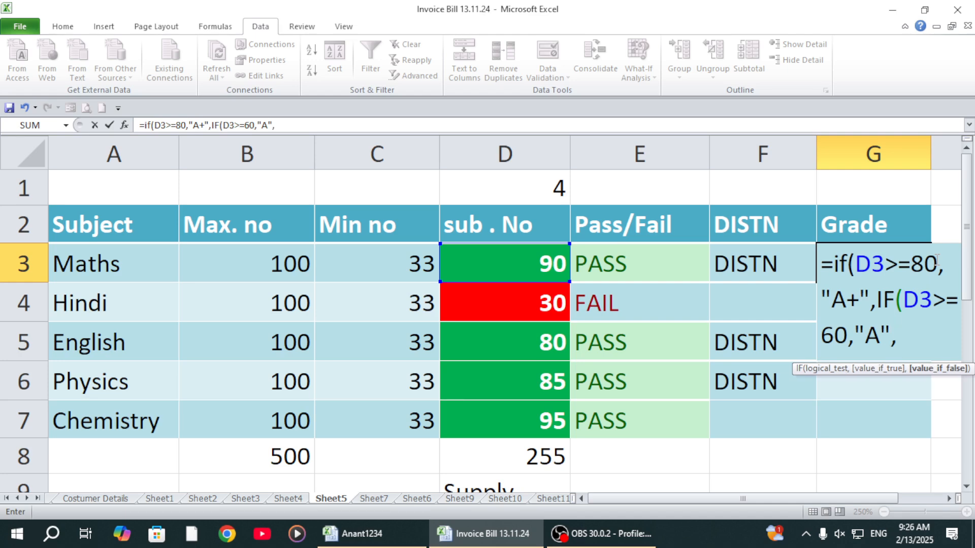
text(IF)
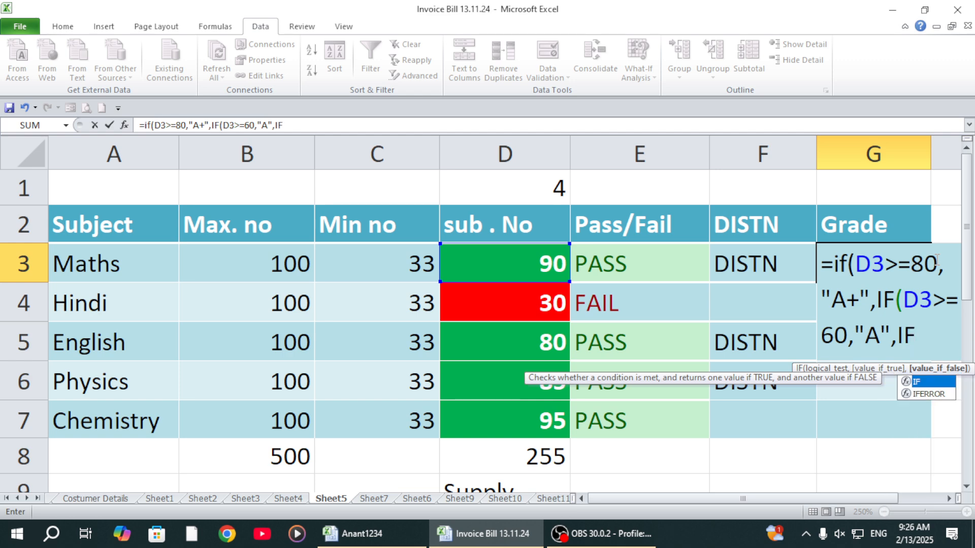
text(()
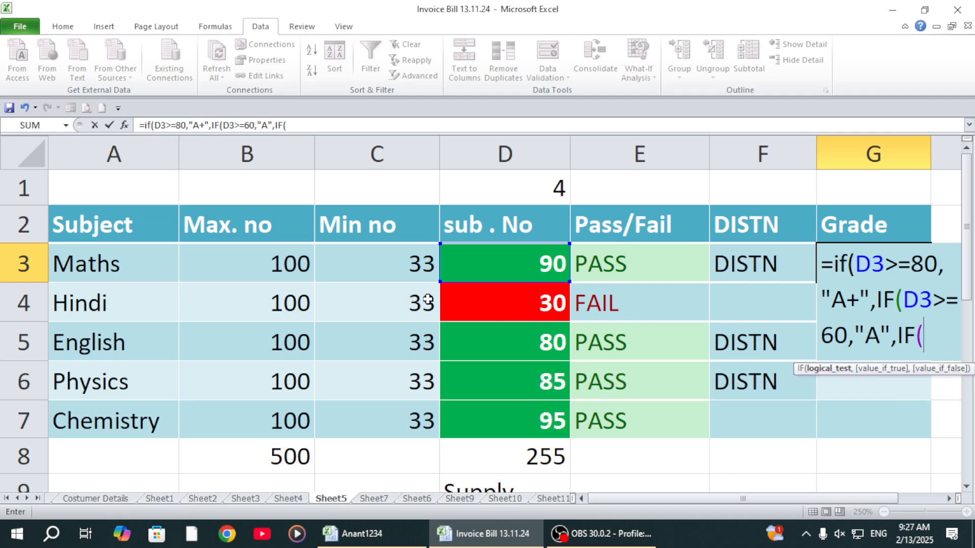
Step: Nest a third IF in G3's formula that returns "B" when the Maths mark in D3 is >=40
click(471, 268)
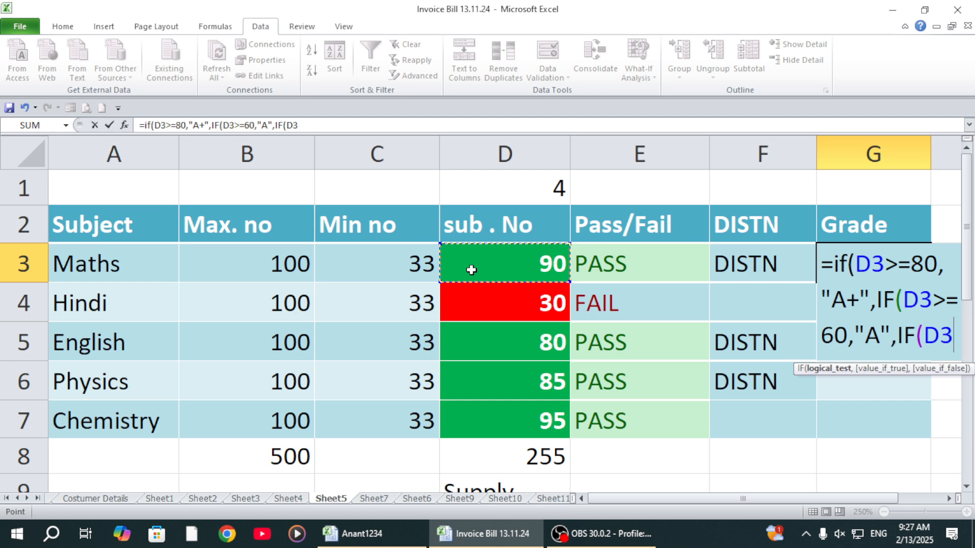
text(>=)
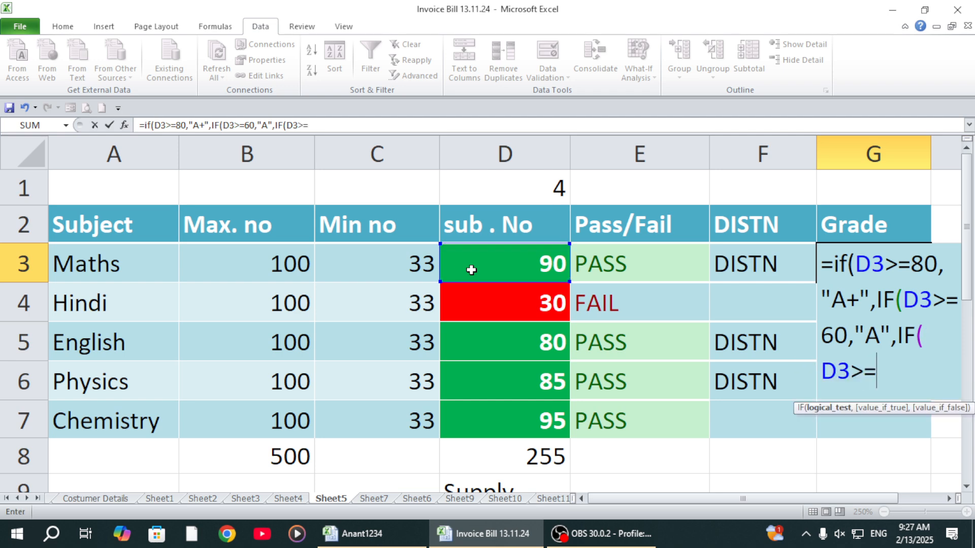
text(40,"B)
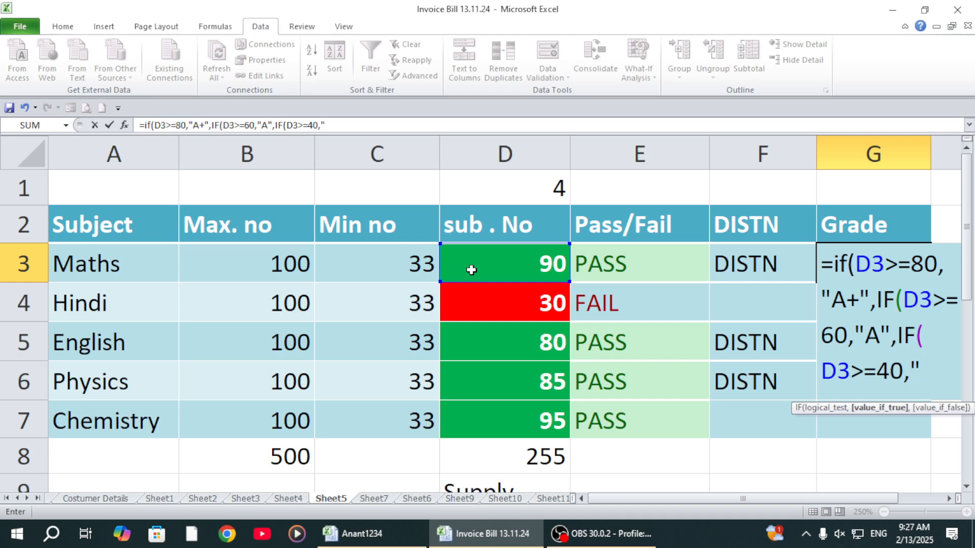
text(",)
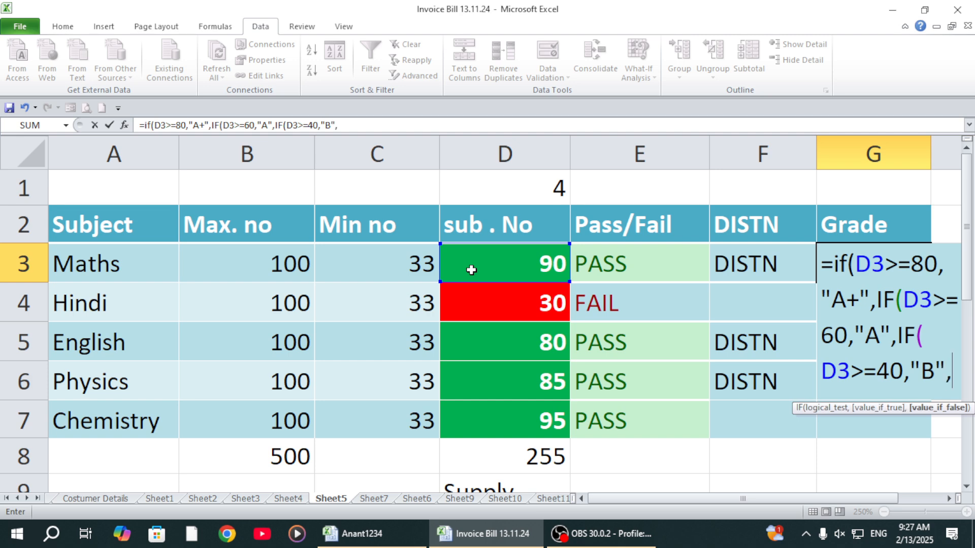
text(IF)
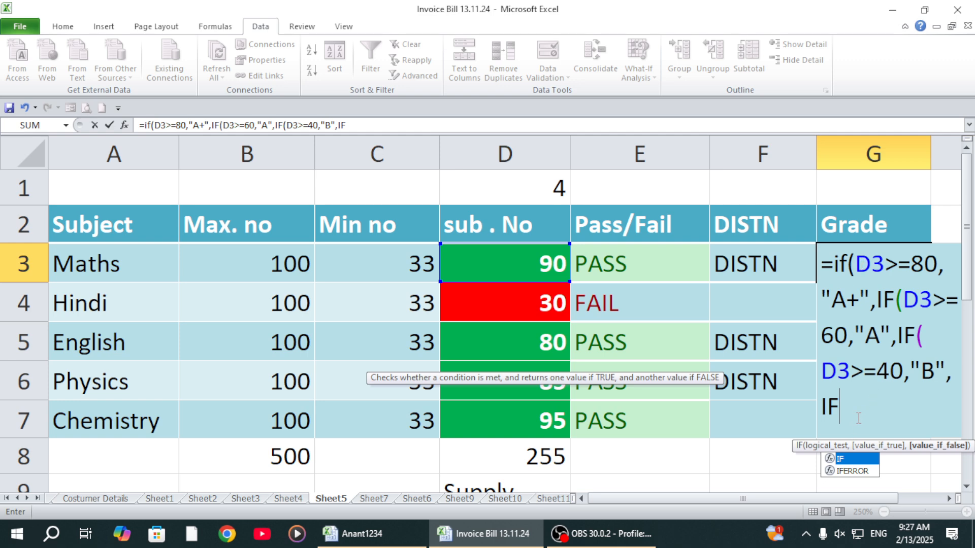
Step: Nest a fourth IF in G3's formula that returns "C" when D3 is >=33, and begin another IF as its false value
text((>=)
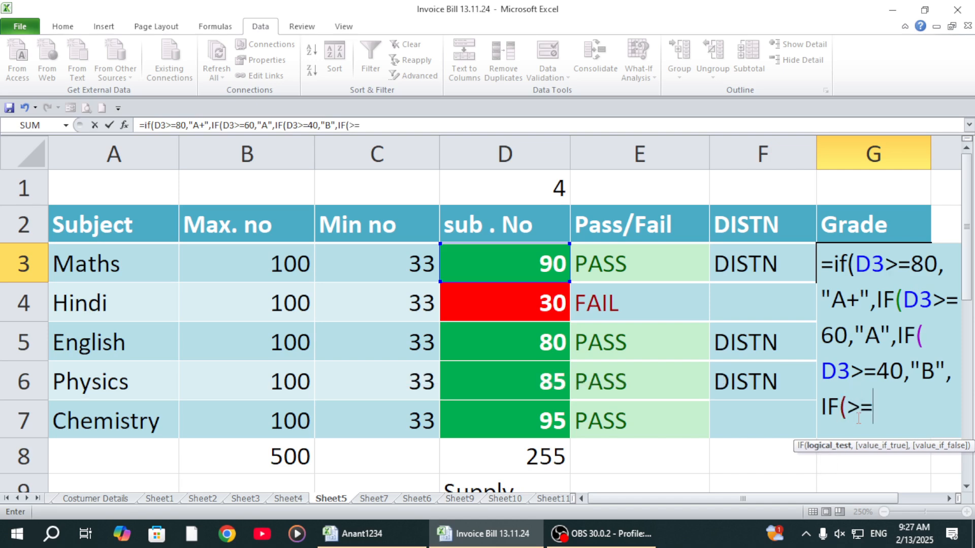
key(BackSpace)
key(BackSpace)
key(BackSpace)
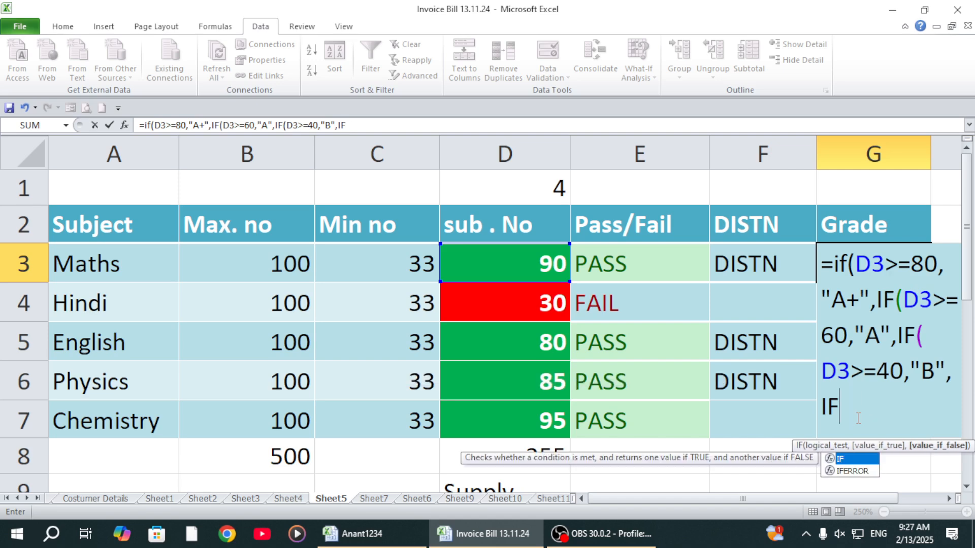
text(()
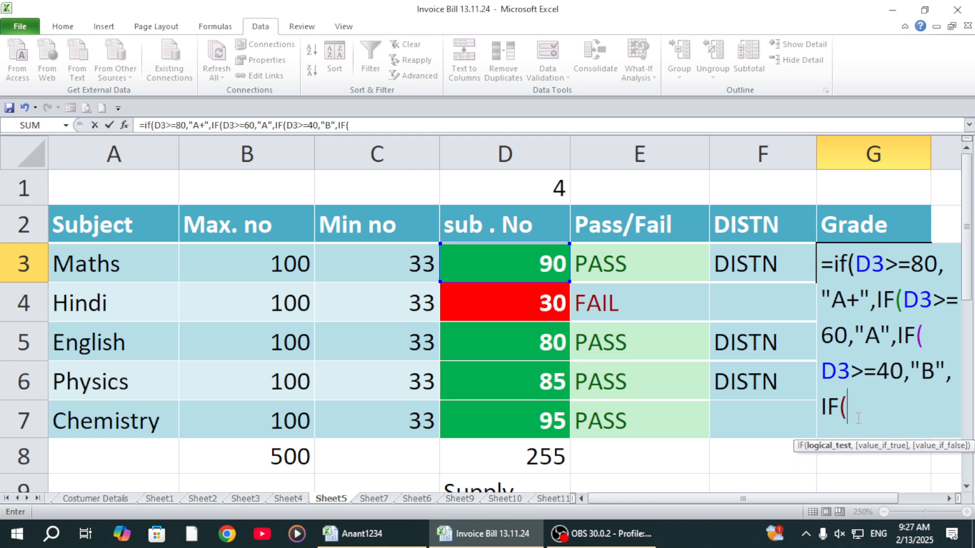
click(522, 263)
text(>=)
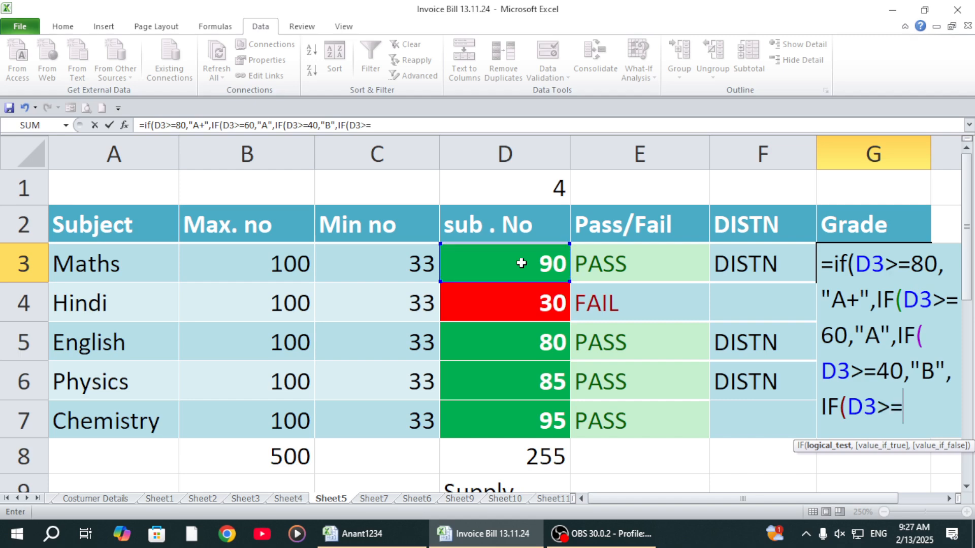
text(33,")
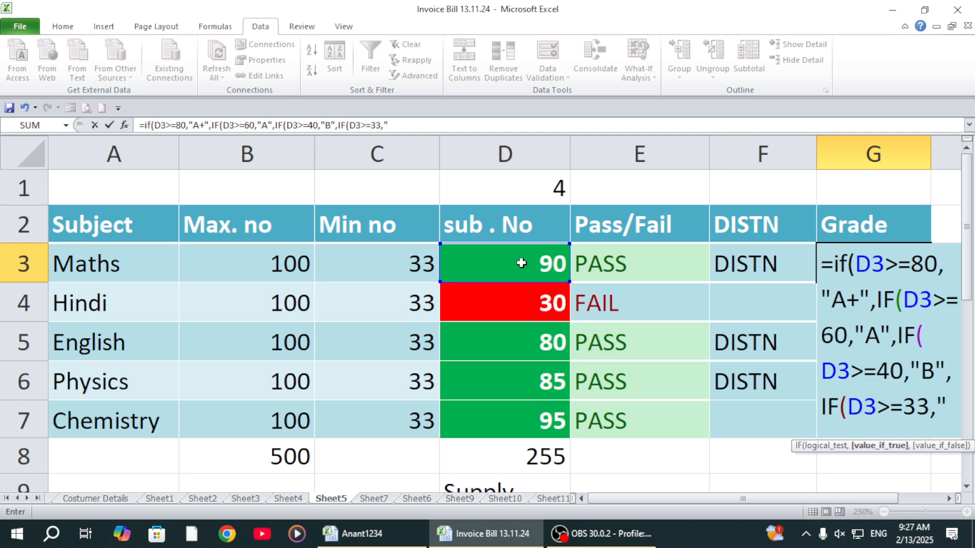
text(C",IF)
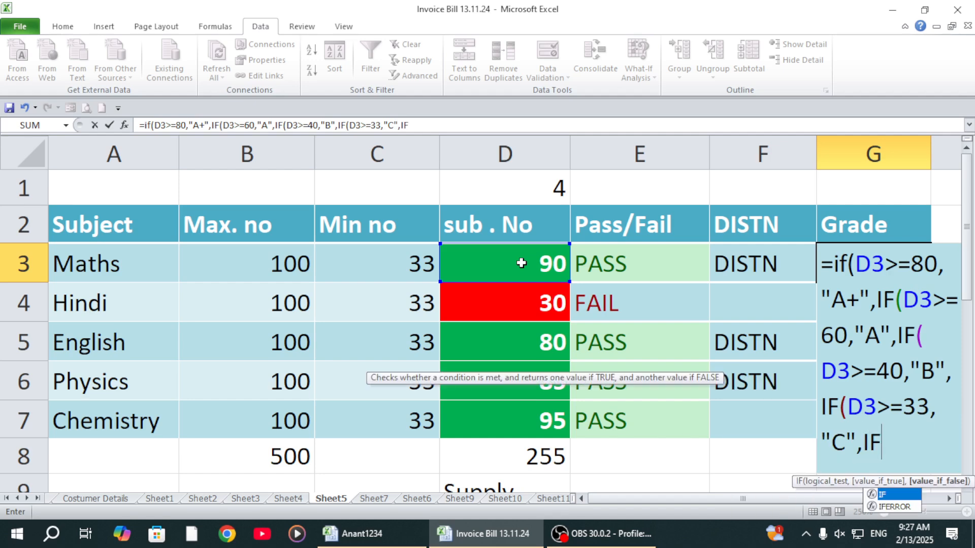
text(()
Step: Give the fifth nested IF in G3's formula the logical test D3<33
click(521, 263)
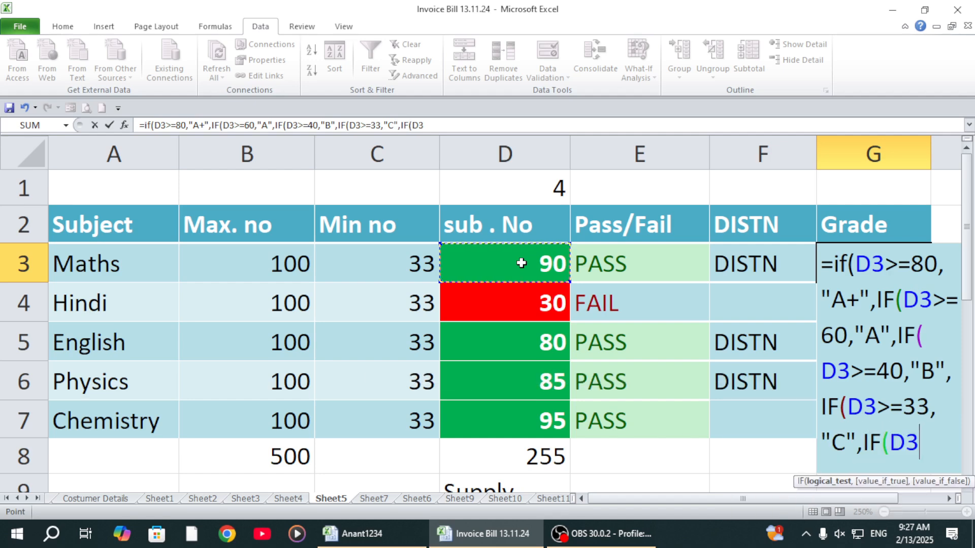
text(<33)
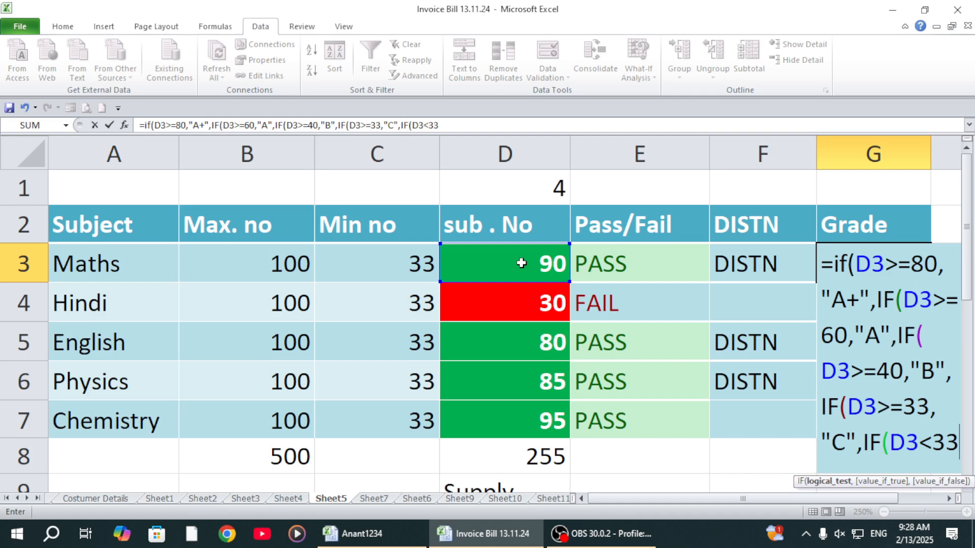
key(BackSpace)
text(>=)
key(BackSpace)
key(BackSpace)
key(BackSpace)
key(BackSpace)
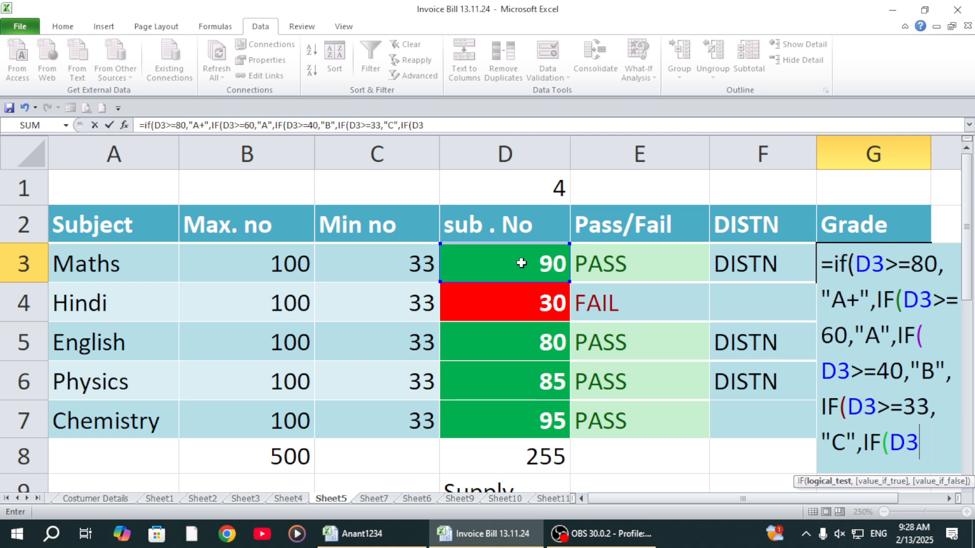
text(>=0)
key(BackSpace)
key(BackSpace)
key(BackSpace)
text(<33)
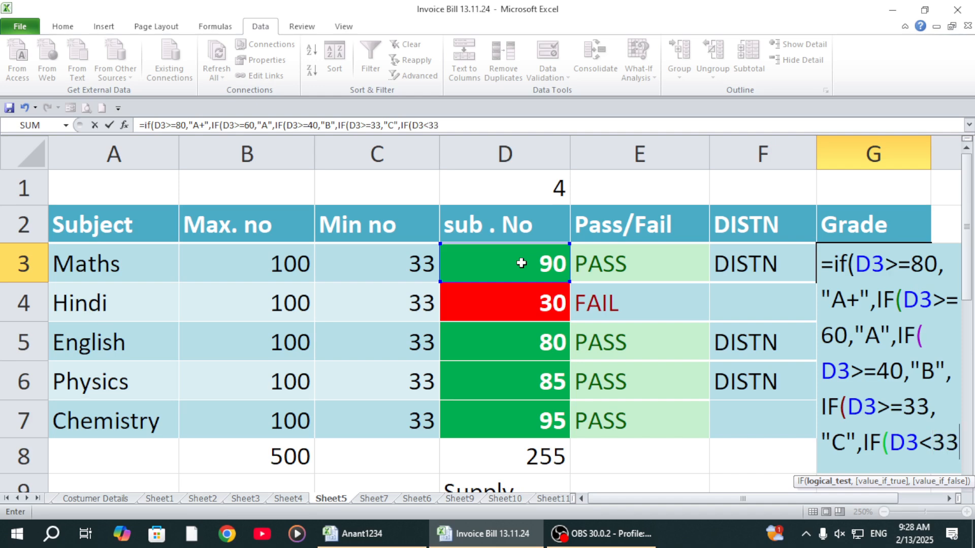
text(,")
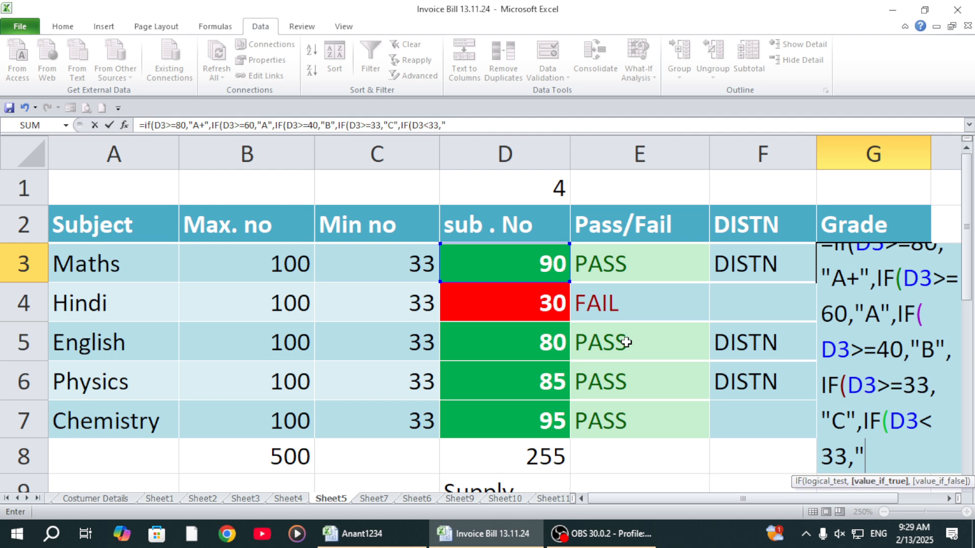
Step: Return "D" from the fifth nested IF, close all five IF brackets and enter the formula in G3
text(d)
key(BackSpace)
text(D")
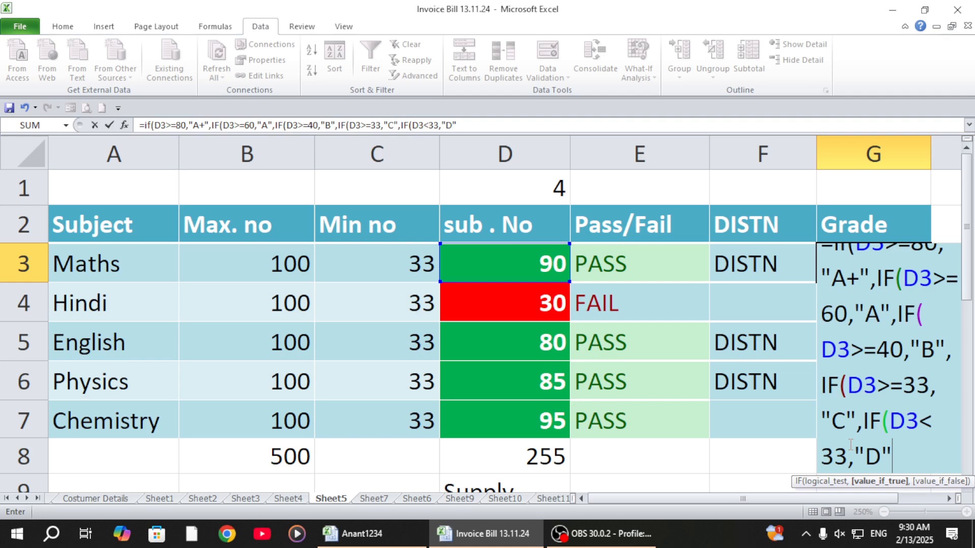
text())
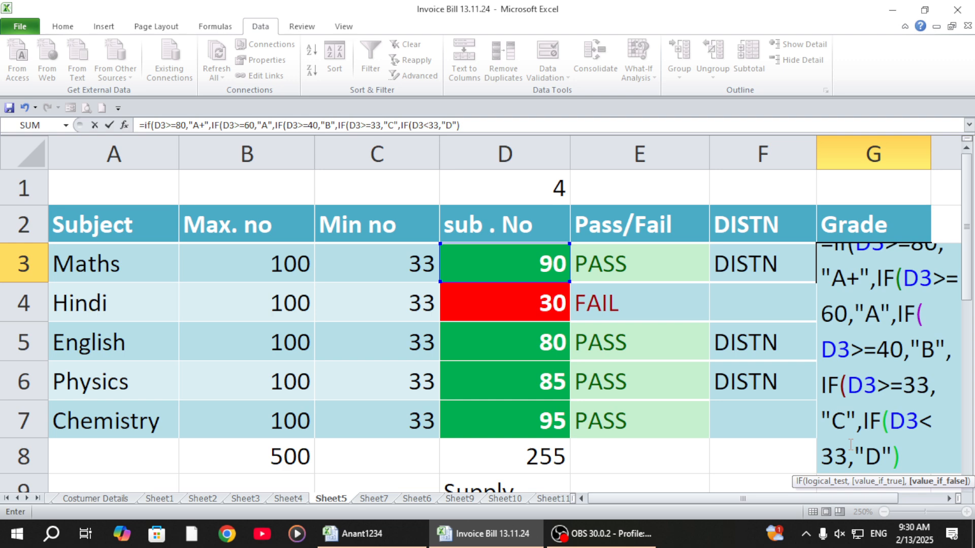
text()))))
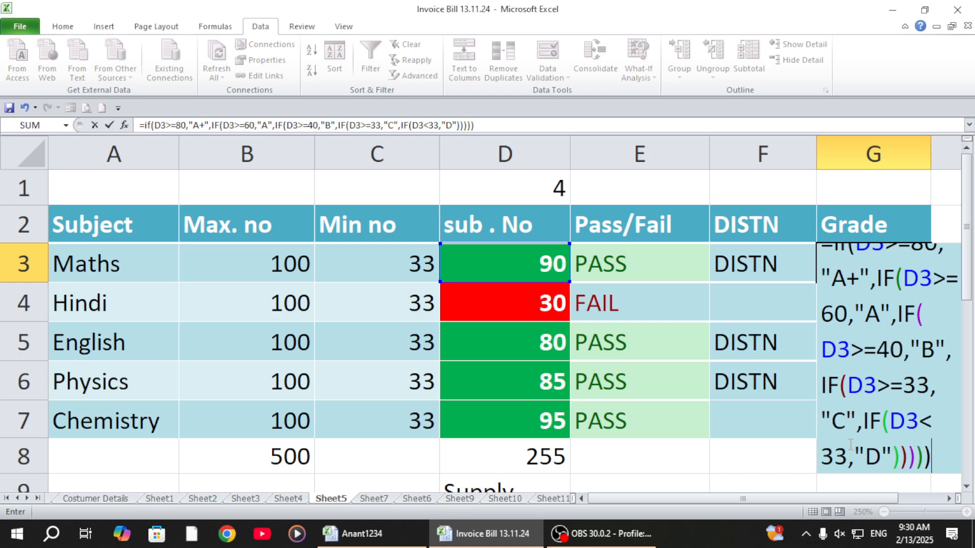
key(Return)
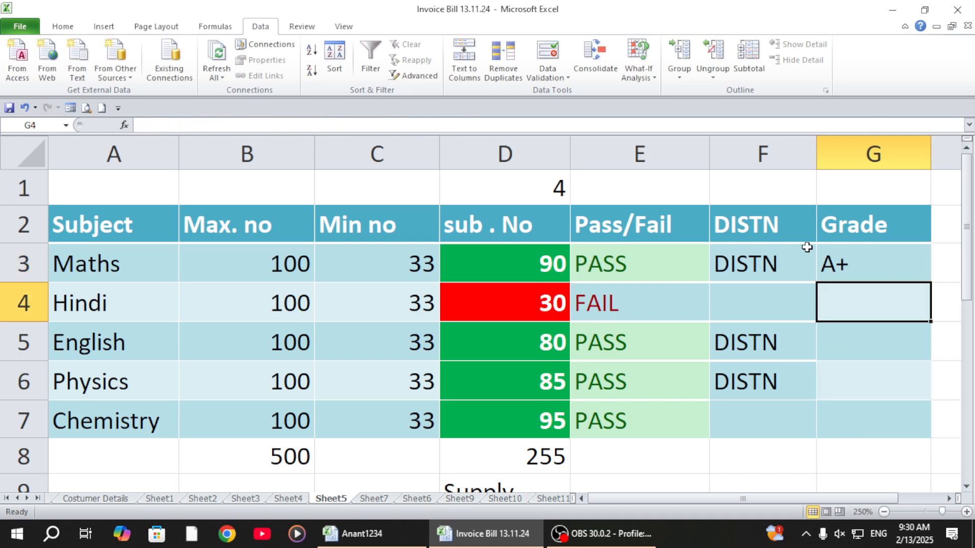
Step: Fill the Grade formula from G3 down through G7
click(845, 249)
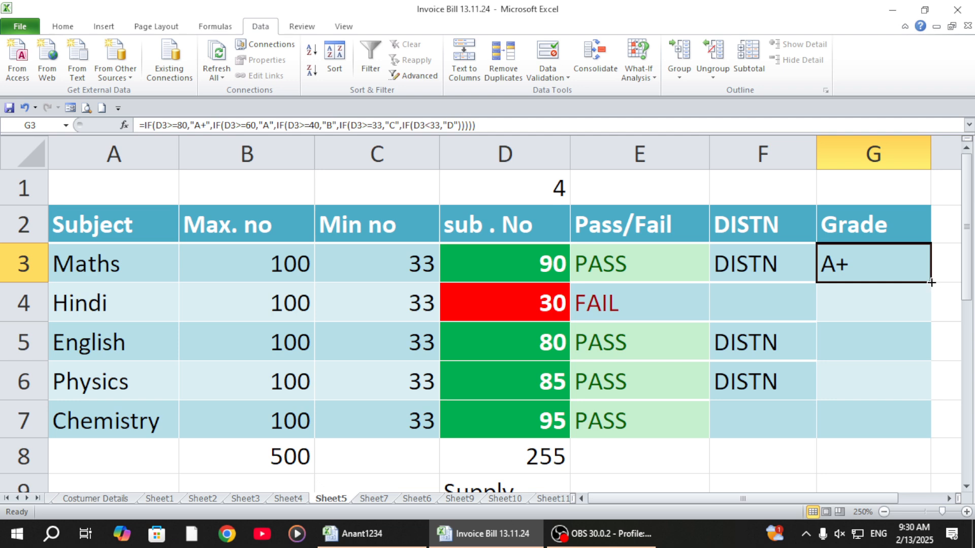
drag(932, 286, 923, 425)
click(730, 429)
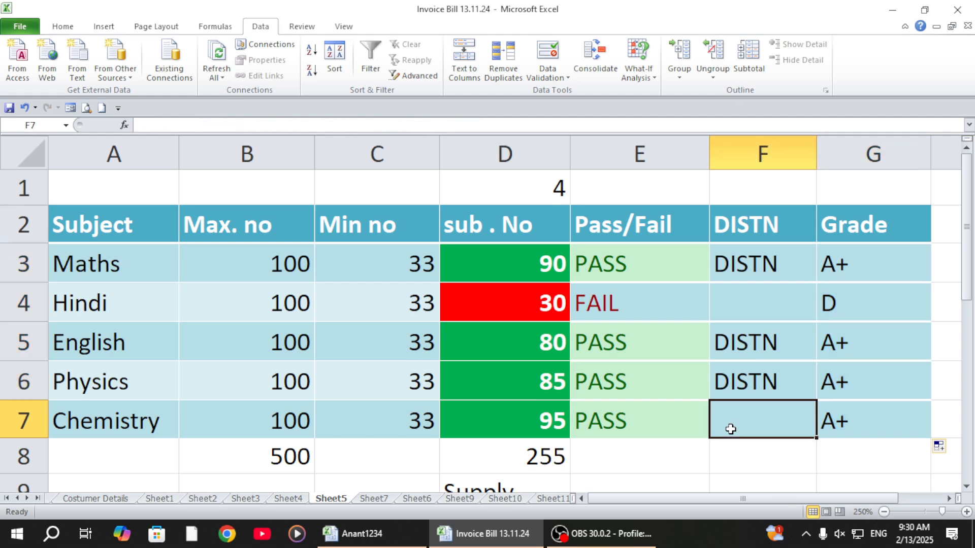
Step: Test the grade formula by setting the Maths mark in D3 to 65 and to 55
click(516, 263)
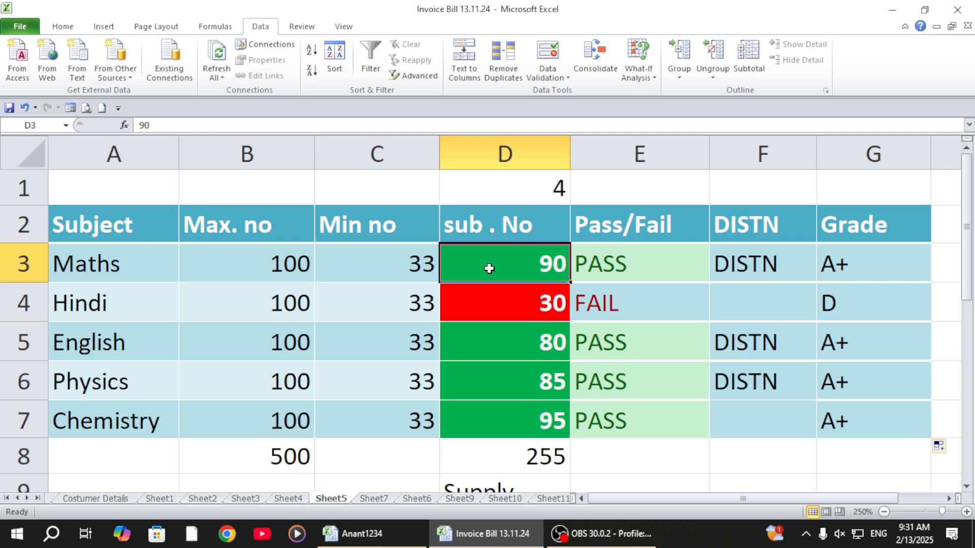
text(65)
key(Return)
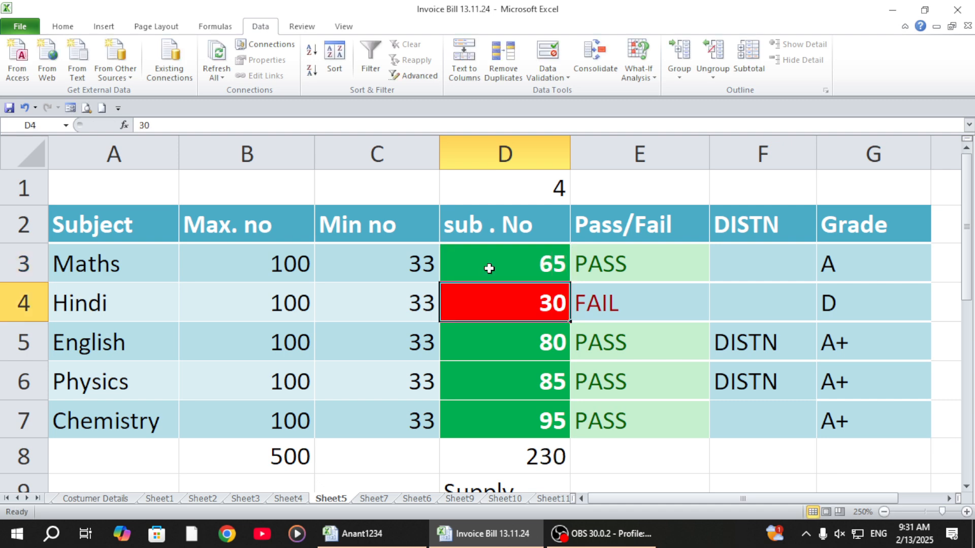
click(489, 269)
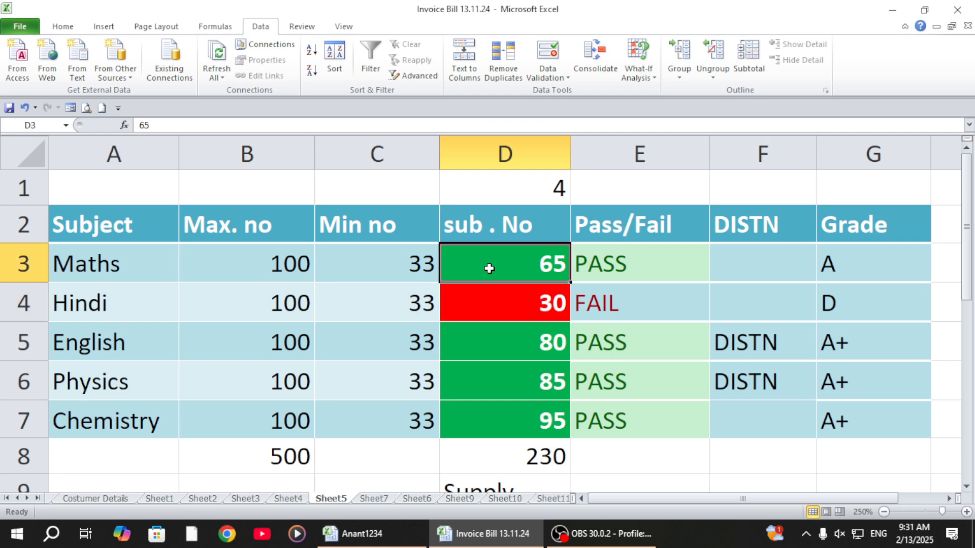
text(55)
key(Return)
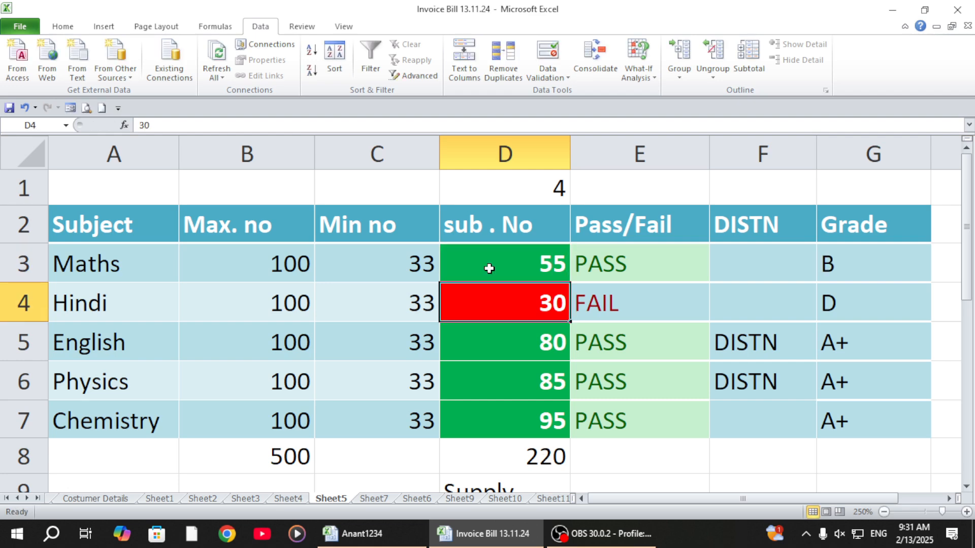
Step: Test the lower grade limits by setting the Maths mark in D3 to 35 and to 33
click(489, 269)
text(35)
key(Return)
click(489, 268)
text(3)
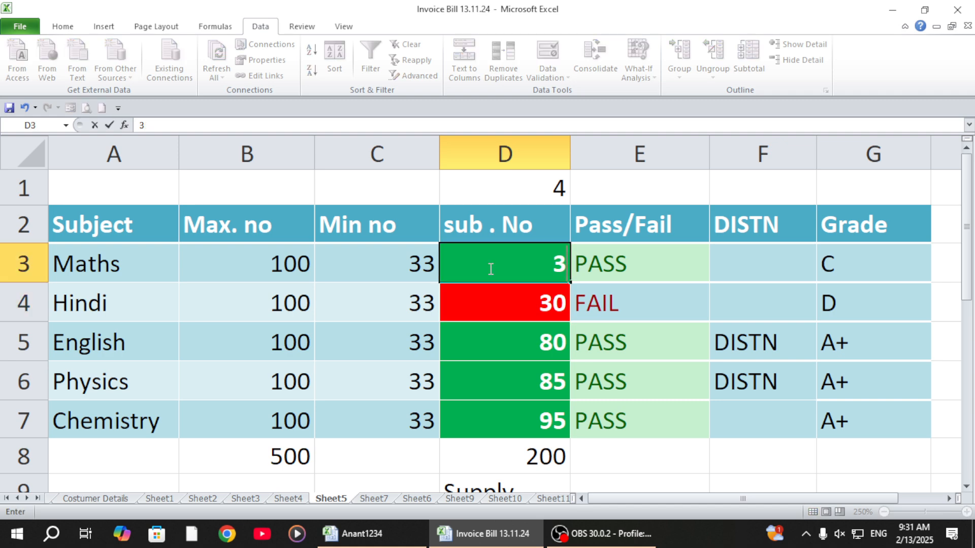
text(3)
key(Return)
Step: Set the Maths mark in D3 to 20 to test a failing grade
click(489, 269)
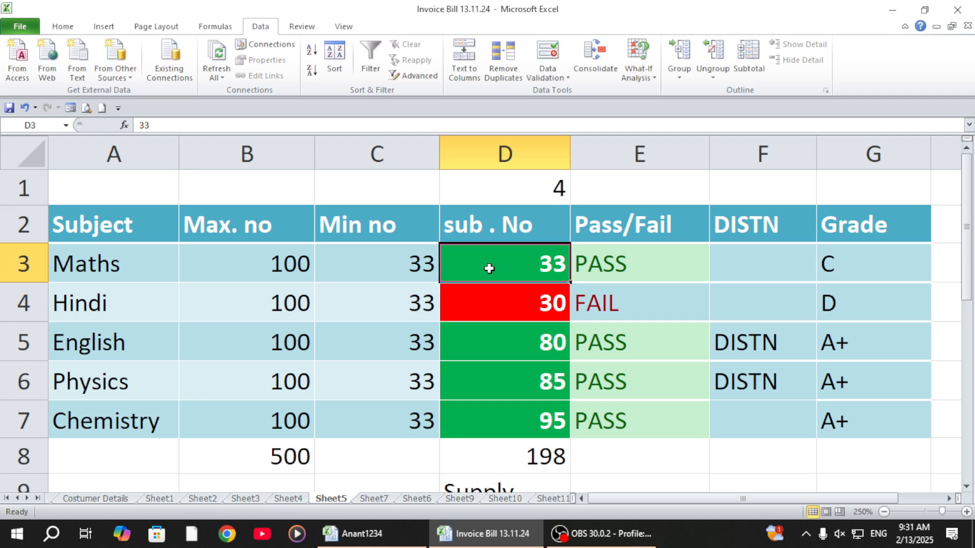
text(20)
key(Return)
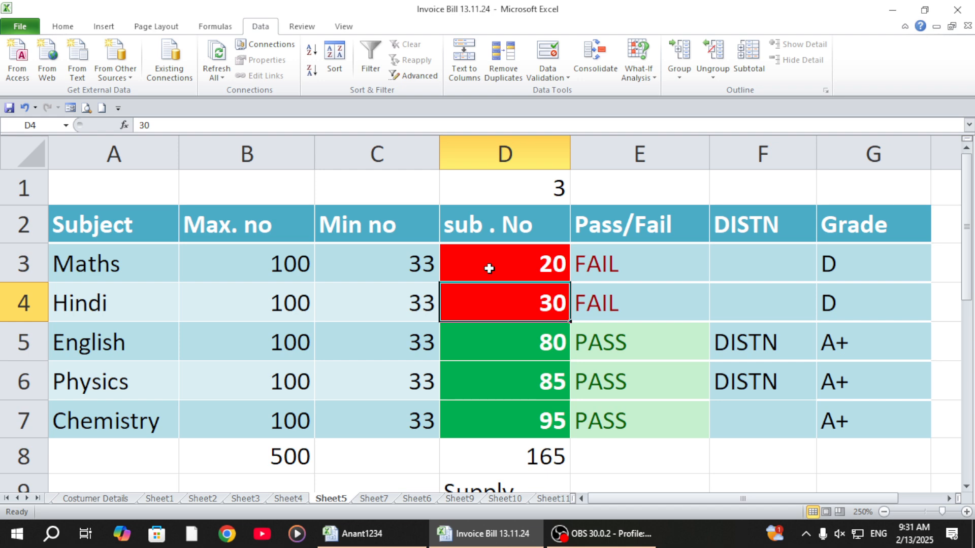
Step: Review the Pass/Fail results in E3:E7 and look through the available conditional formatting highlight rules
drag(615, 256, 628, 421)
click(584, 263)
click(598, 305)
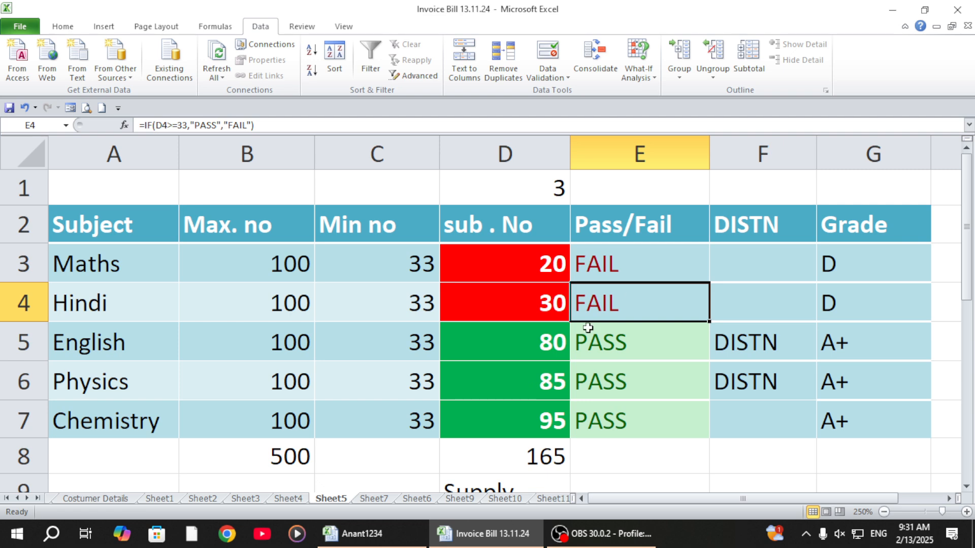
click(59, 24)
click(589, 76)
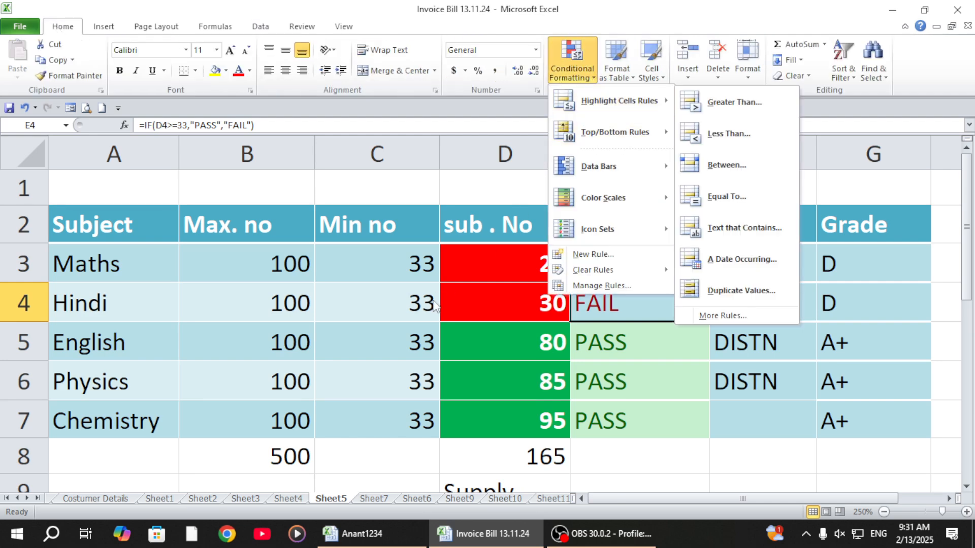
click(620, 283)
Step: Select the Pass/Fail results E3:E7 and view the Text That Contains conditional formatting rule without applying it
drag(620, 257, 637, 422)
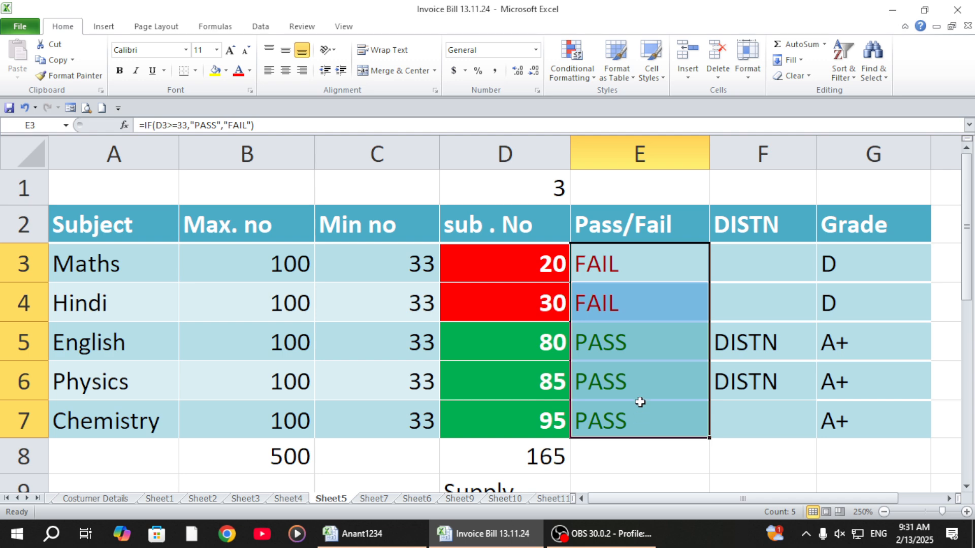
click(577, 74)
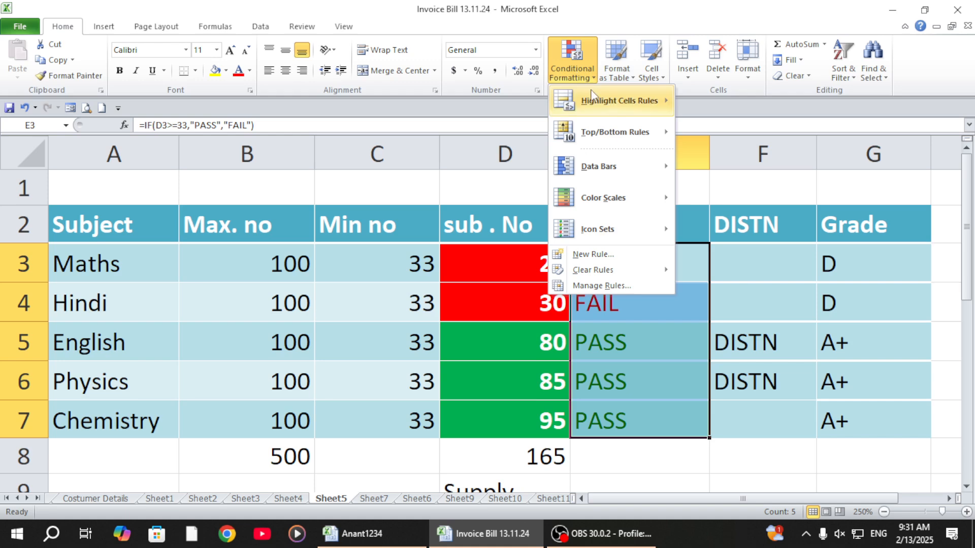
mouse_move(618, 103)
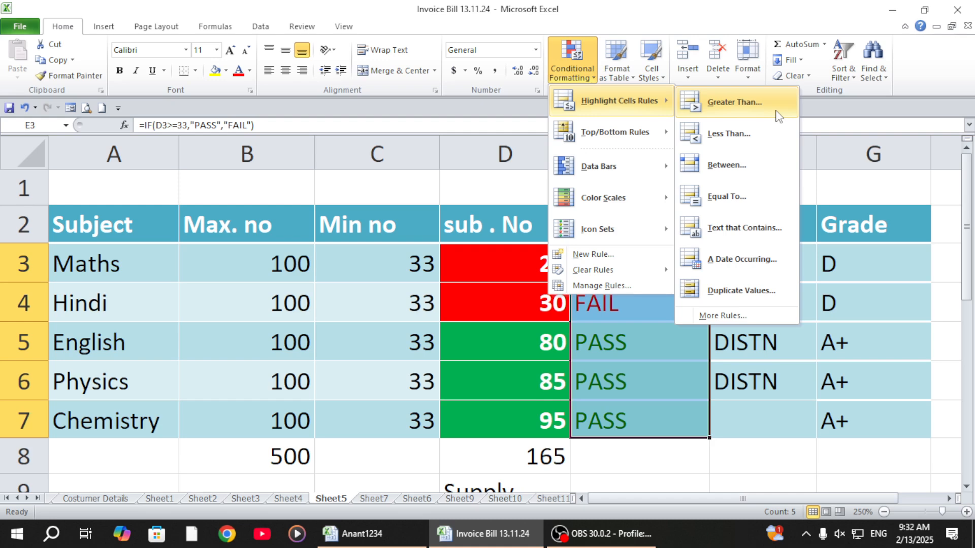
click(727, 231)
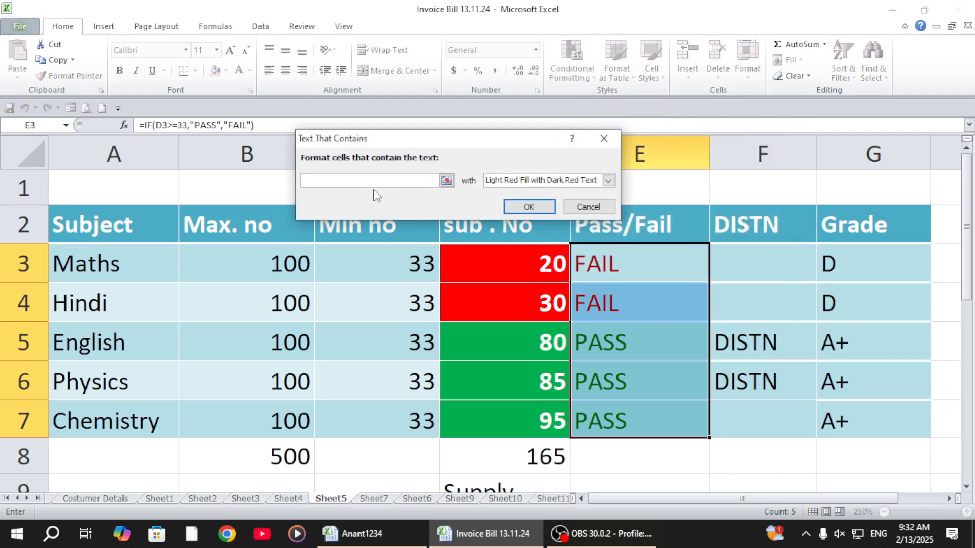
click(603, 139)
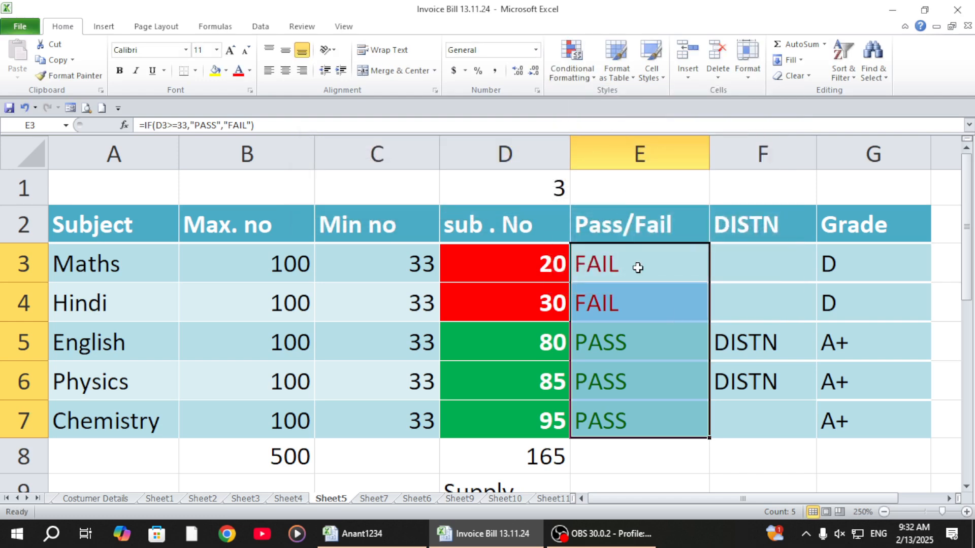
Step: Try a Text That Contains rule for PASS with Red Text on E3:E7, then discard it
click(573, 73)
mouse_move(609, 100)
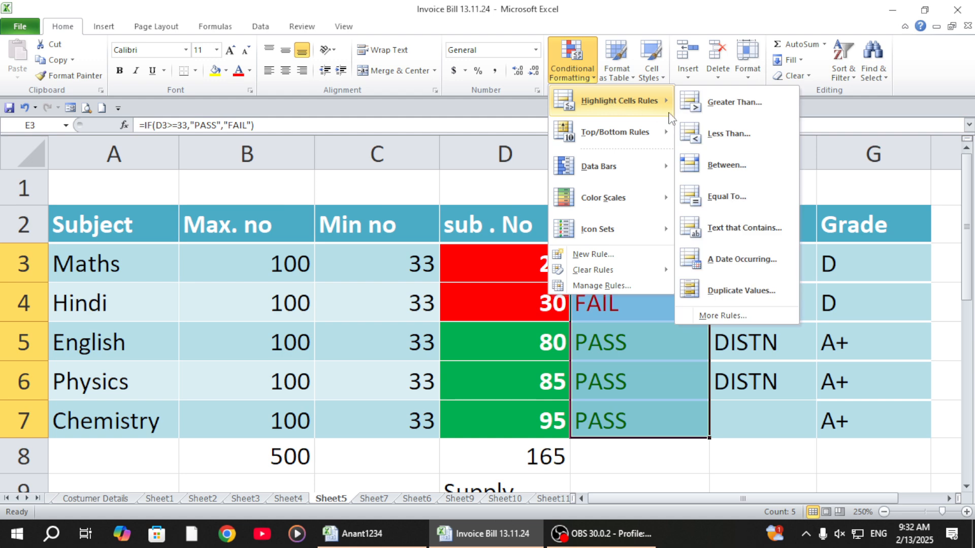
click(727, 231)
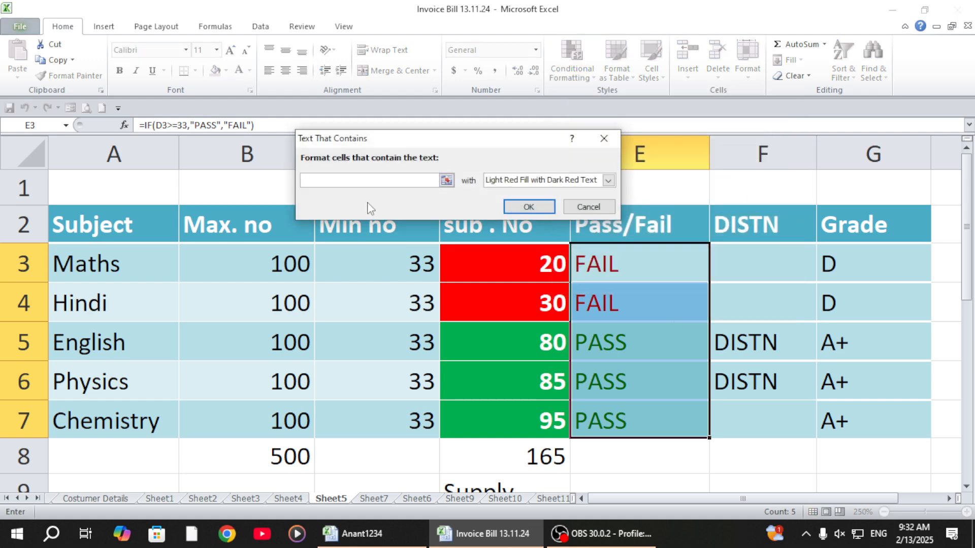
text(PASS)
click(607, 180)
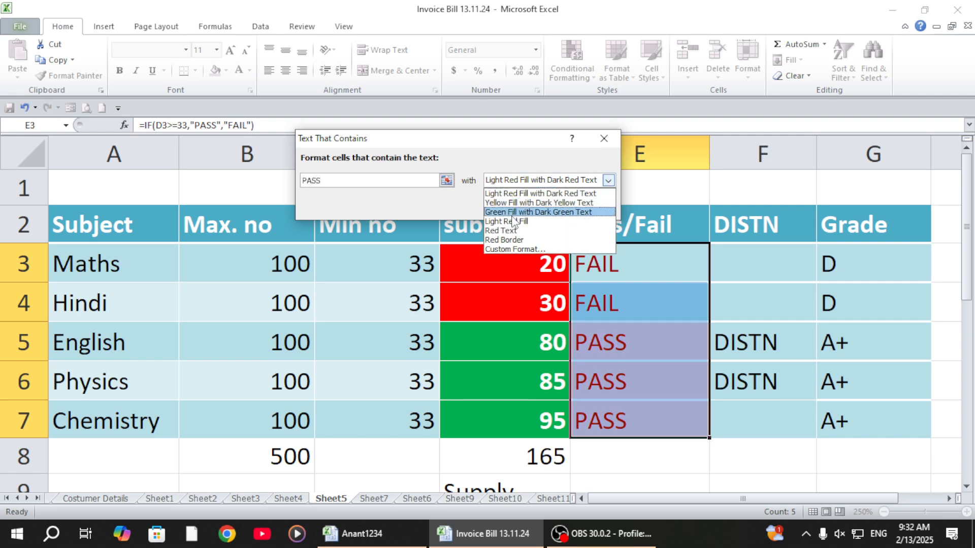
click(509, 231)
click(608, 181)
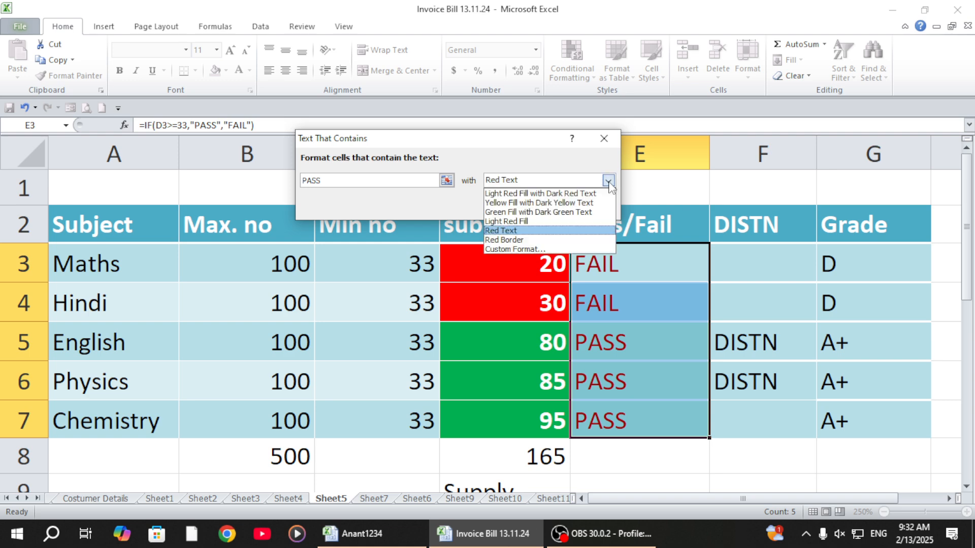
click(604, 138)
click(604, 138)
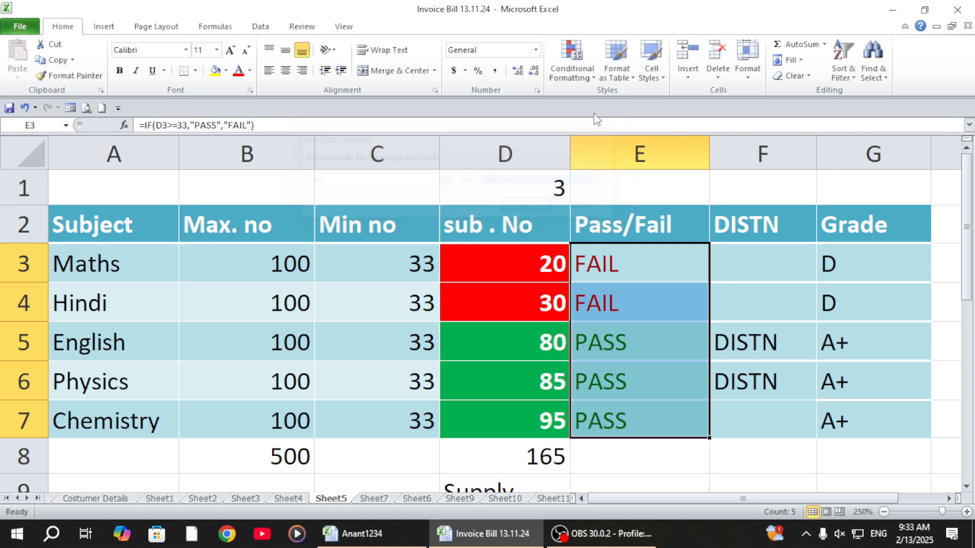
Step: Compare the Equal To and Text That Contains highlight rule settings for E3:E7 without applying either
click(576, 76)
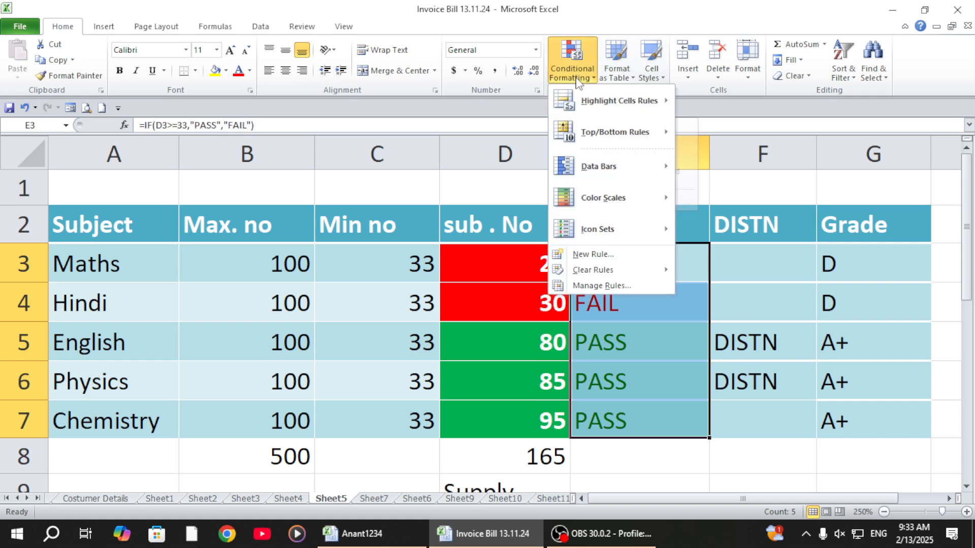
mouse_move(621, 108)
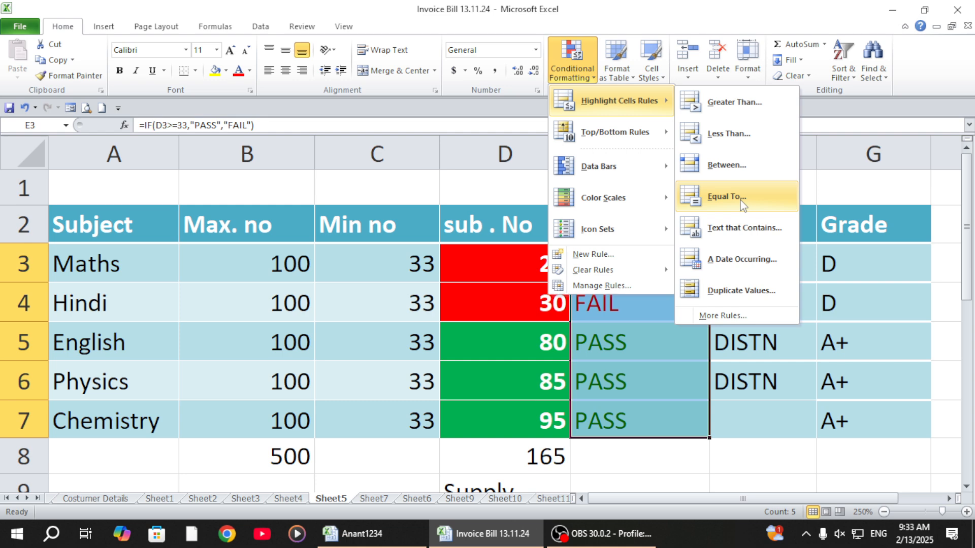
click(727, 197)
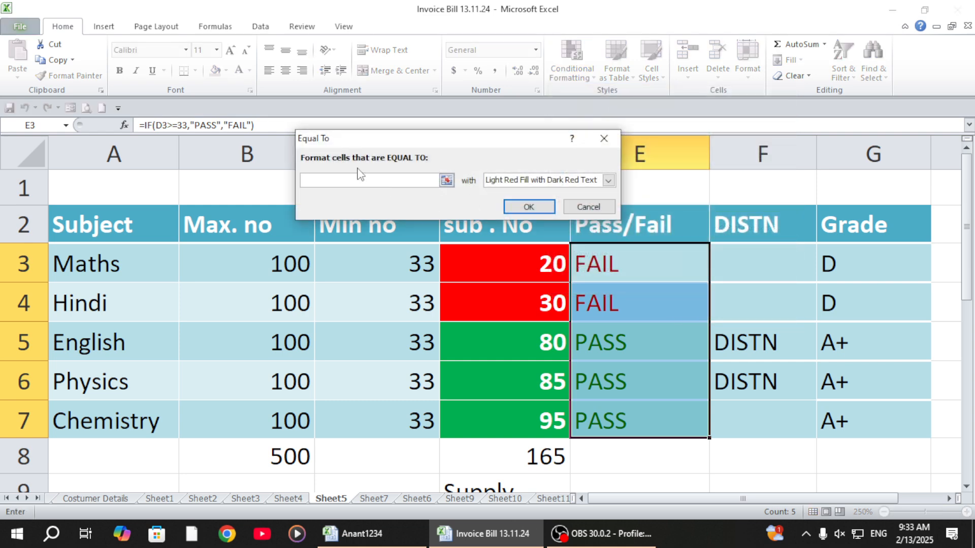
click(603, 139)
click(579, 79)
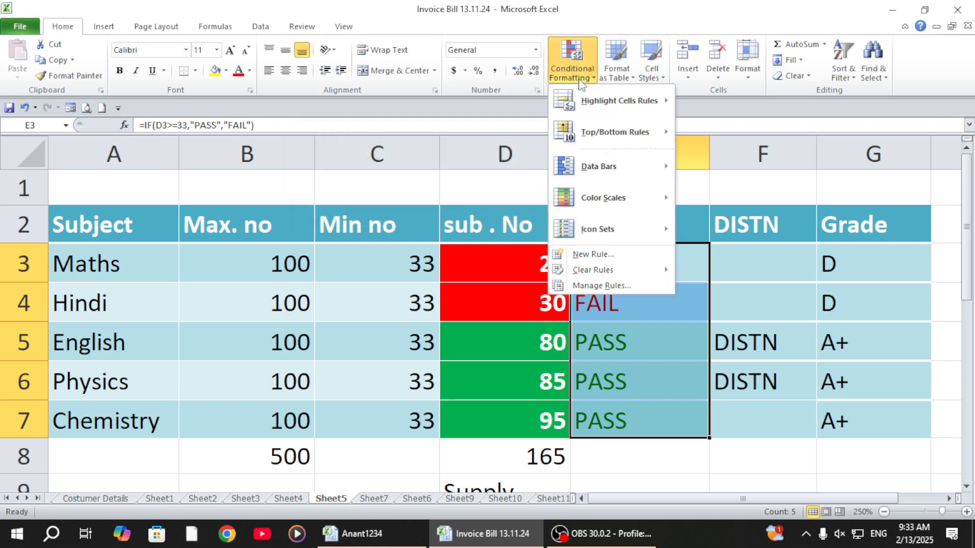
mouse_move(660, 101)
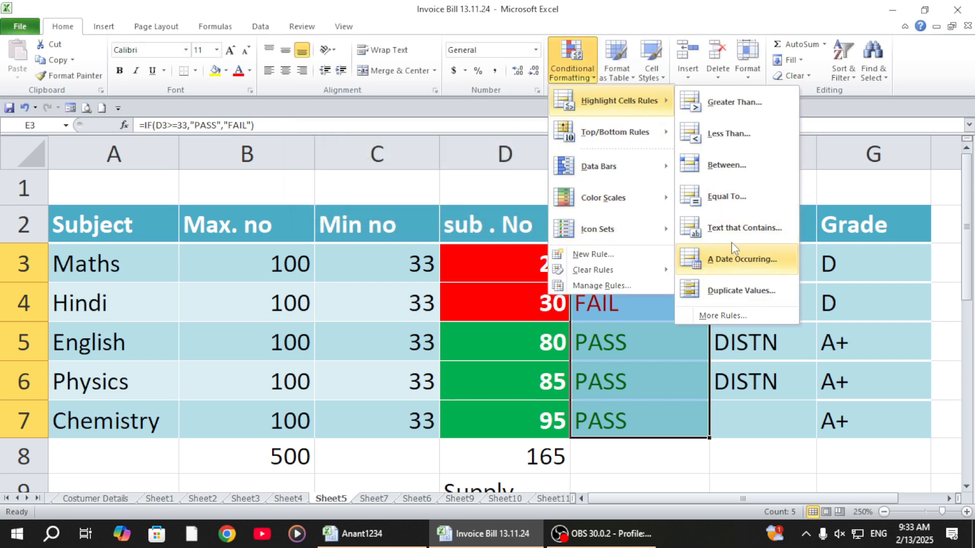
click(732, 229)
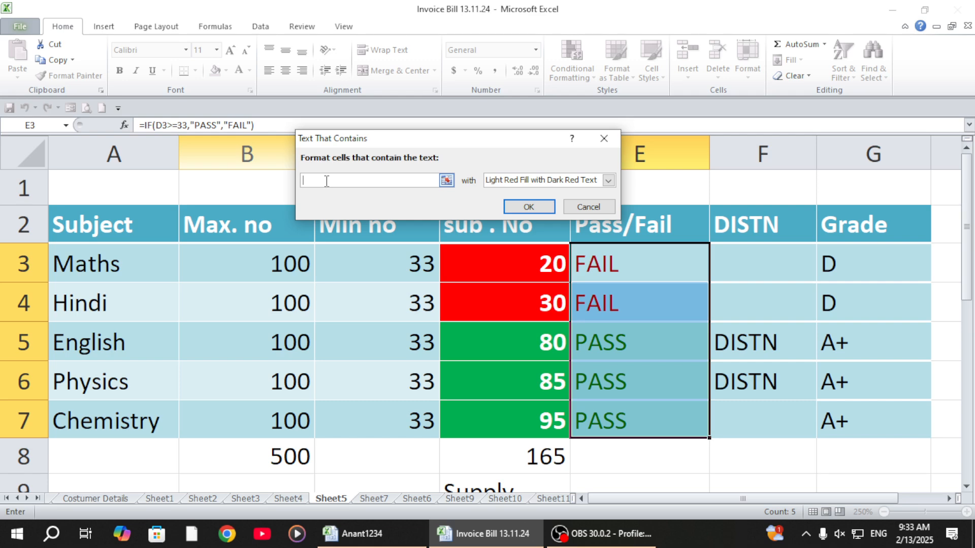
click(603, 138)
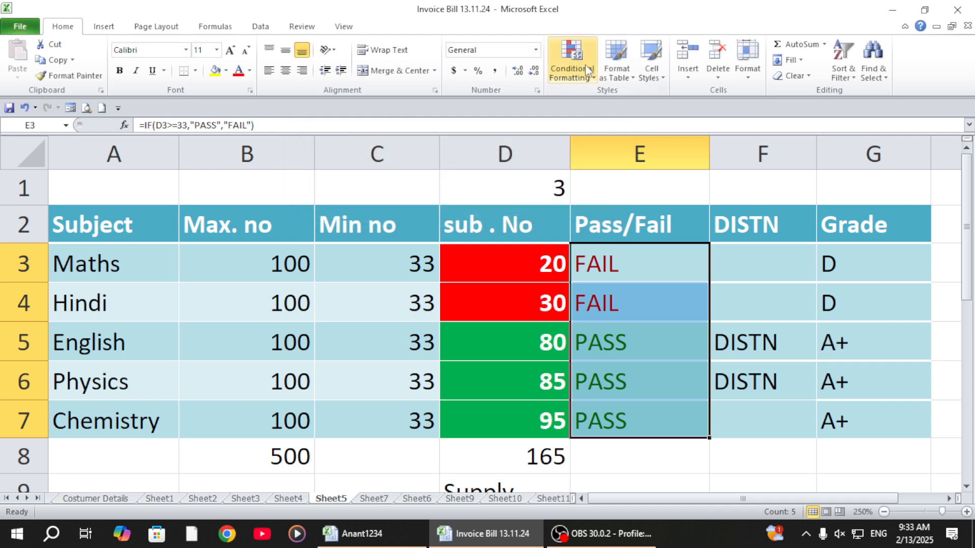
click(587, 70)
mouse_move(632, 106)
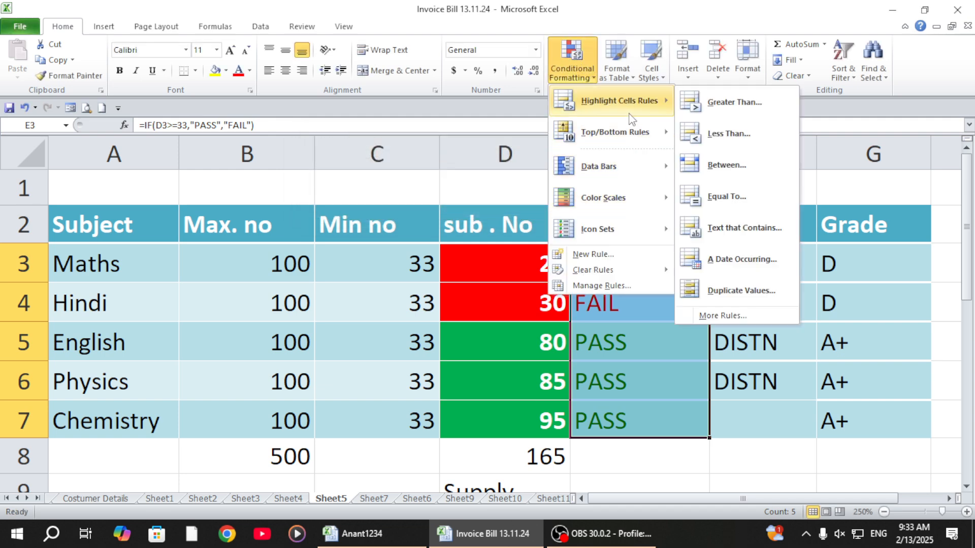
click(726, 198)
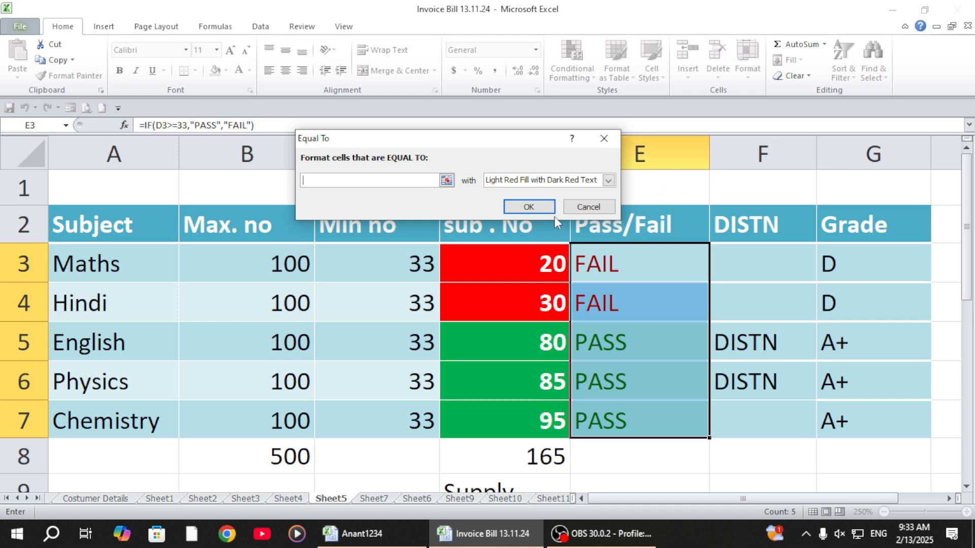
click(584, 207)
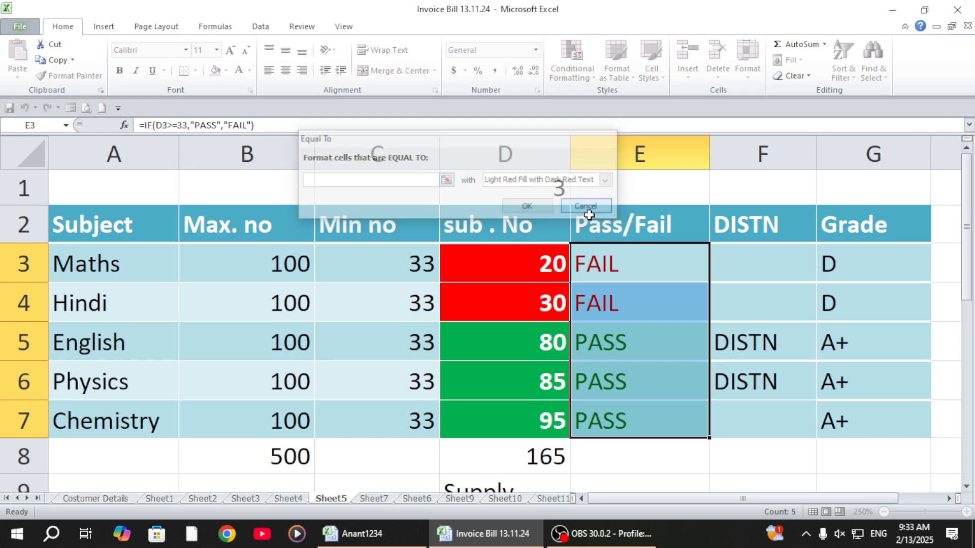
Step: Examine the formulas behind the overall result in D9, Pass/Fail in E3, DISTN in F3 and Grade in G5
scroll(644, 339, down, 2)
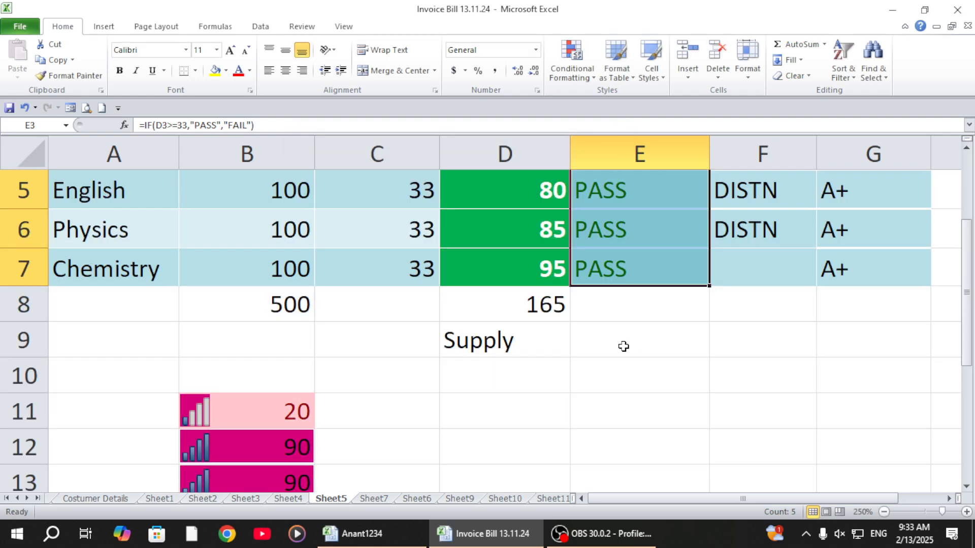
scroll(622, 343, up, 2)
click(509, 479)
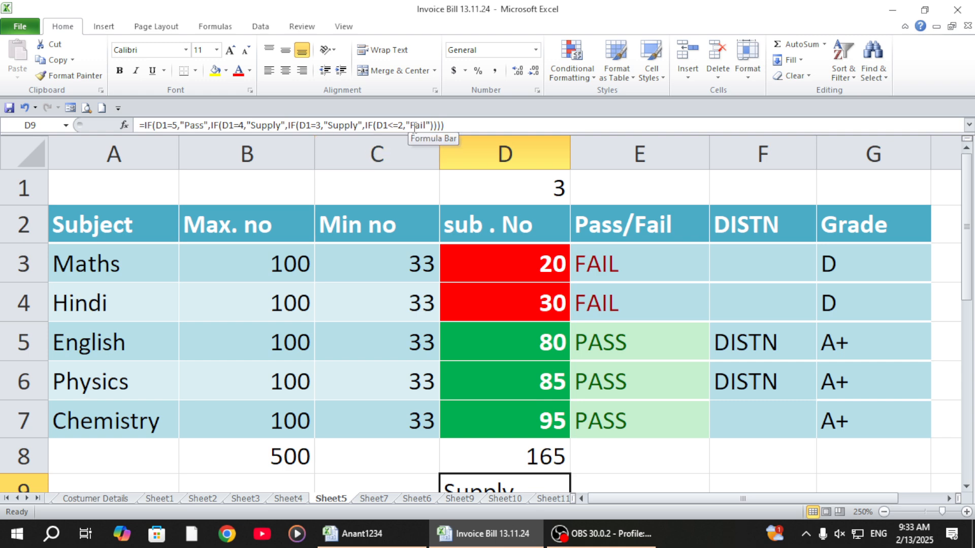
click(484, 260)
click(617, 267)
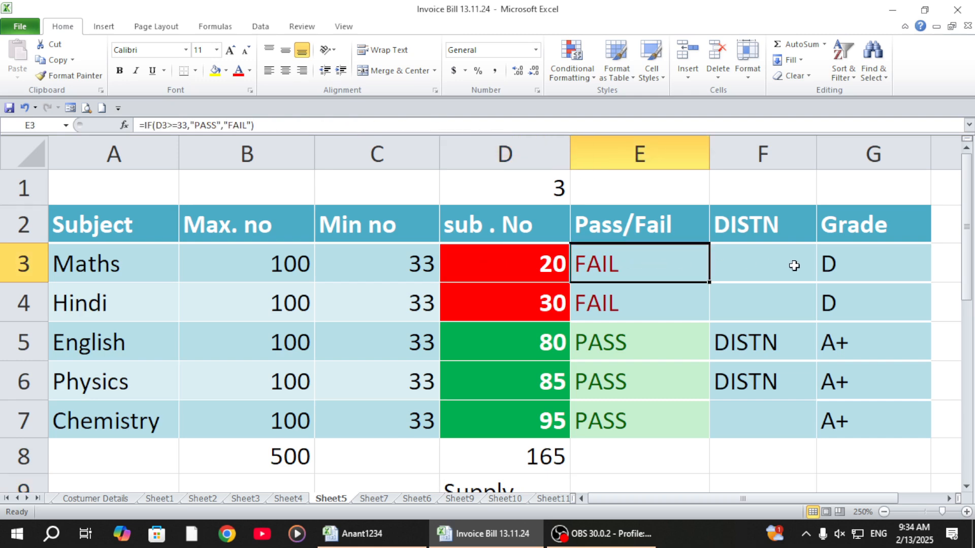
click(797, 267)
click(856, 342)
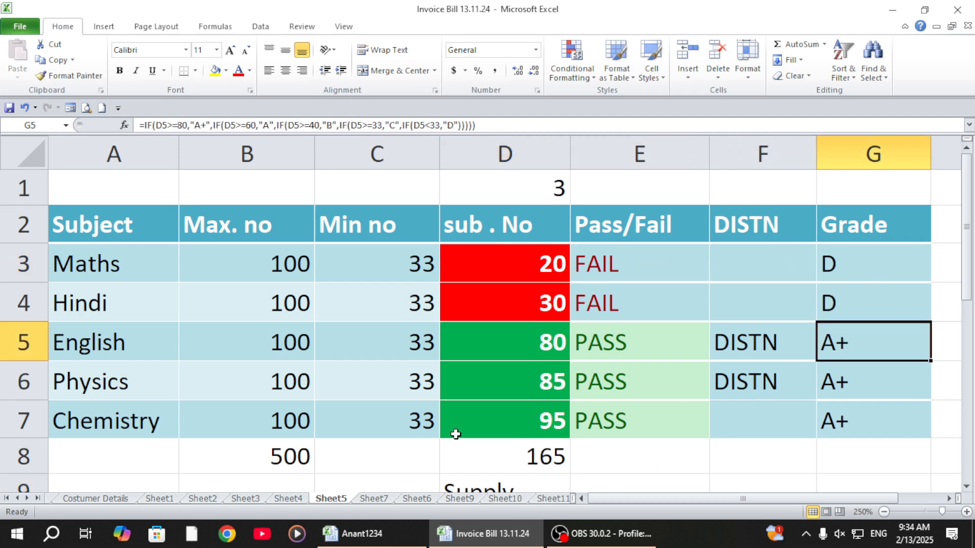
Step: Show the sheet's formulas instead of their results and widen the Pass/Fail column E to fit its full formulas
mouse_move(586, 546)
key(ctrl+grave)
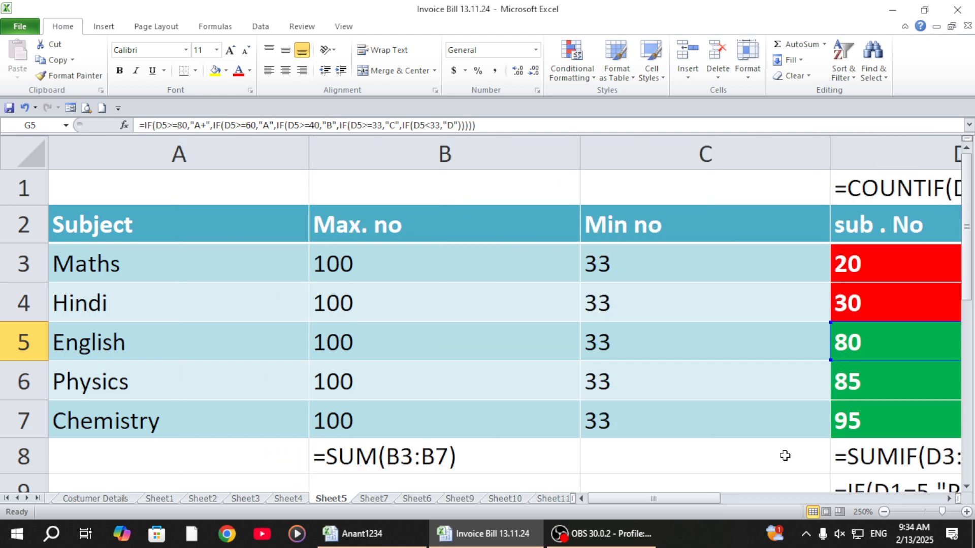
drag(694, 500, 827, 503)
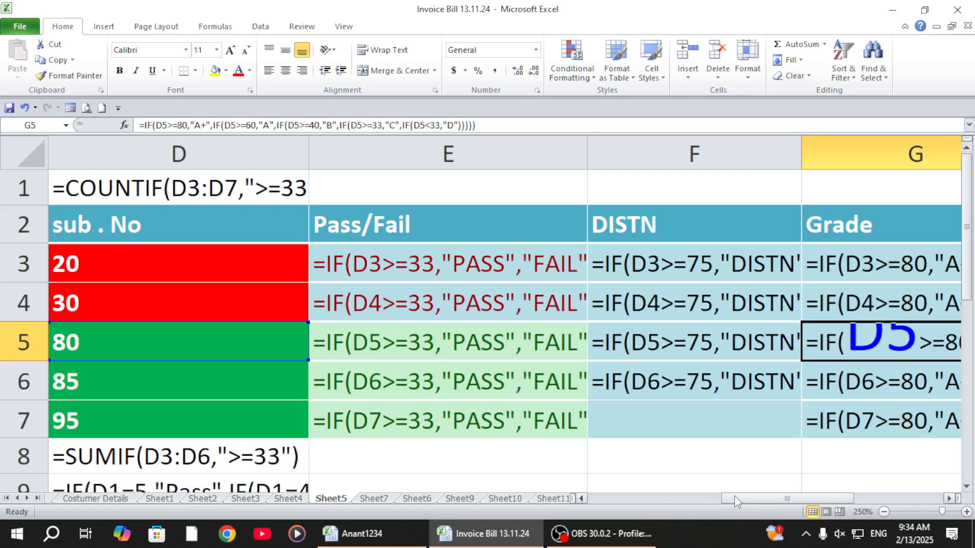
drag(735, 497, 755, 499)
click(586, 152)
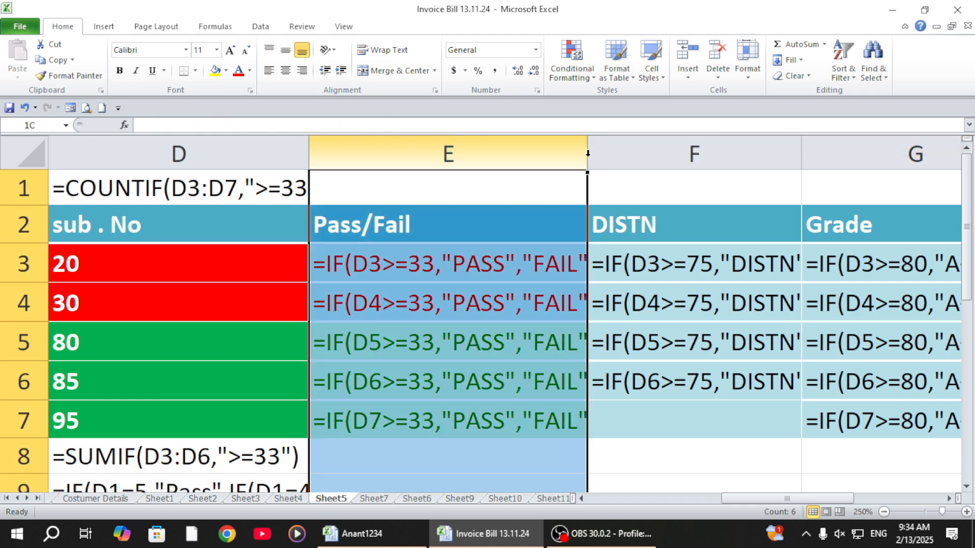
drag(585, 152, 616, 166)
click(572, 152)
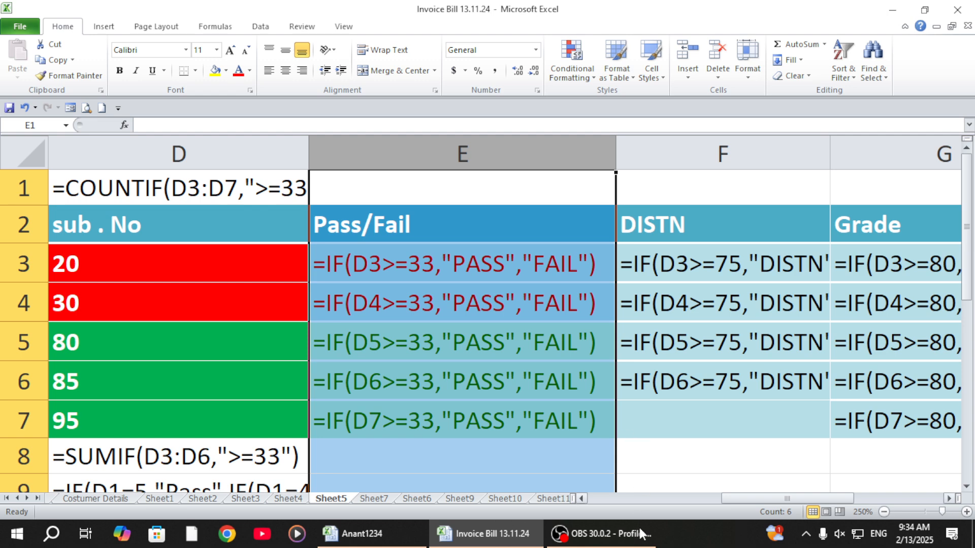
click(673, 440)
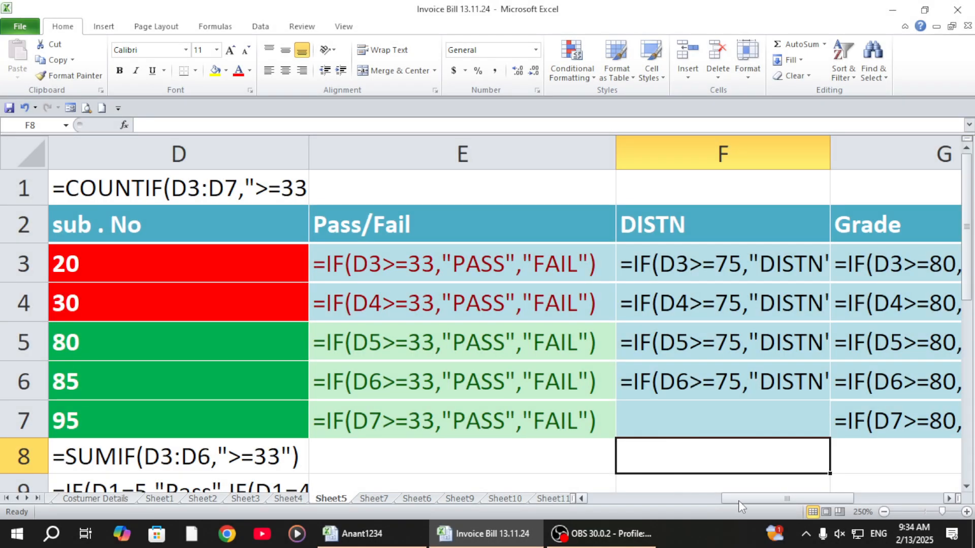
Step: Widen the DISTN column F to fit its formulas and the Grade column G to show more of the nested IFs
drag(738, 501, 782, 500)
drag(574, 155, 670, 172)
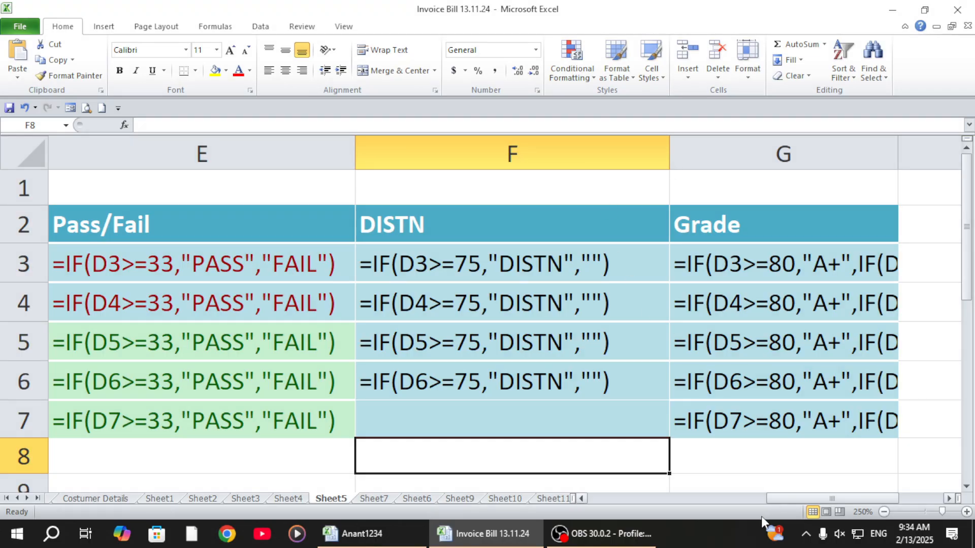
drag(777, 502, 855, 502)
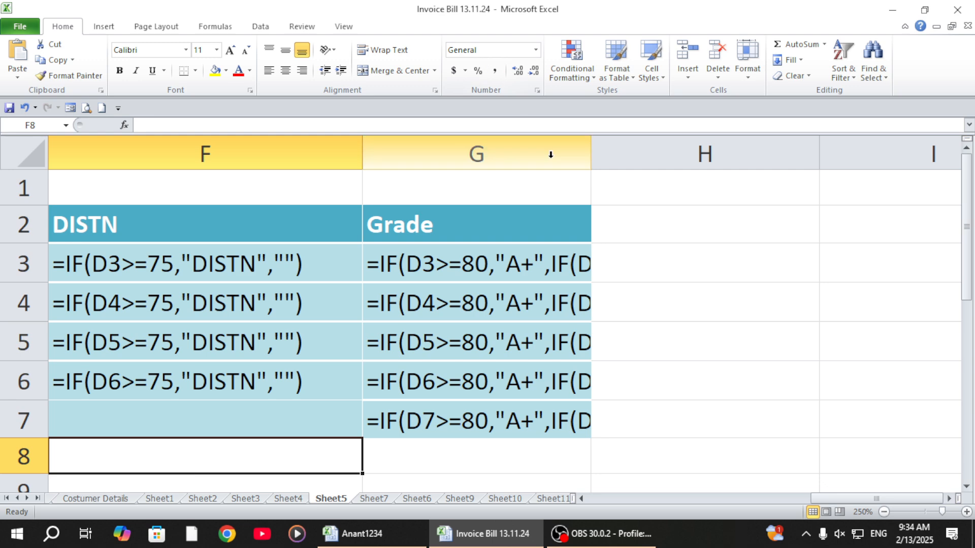
drag(591, 157, 886, 169)
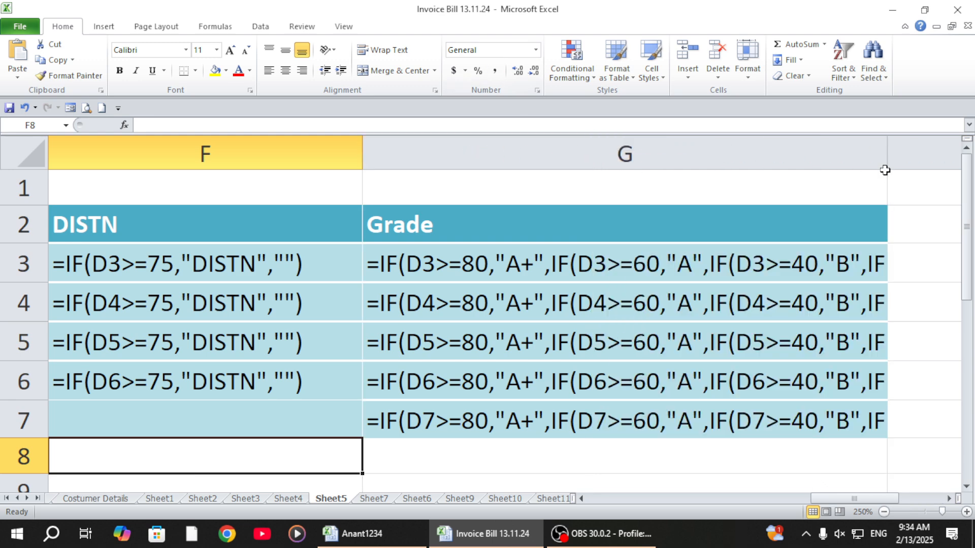
Step: Narrow the DISTN column F and widen the Grade column G until its nested IF formulas fit in full
drag(363, 153, 60, 170)
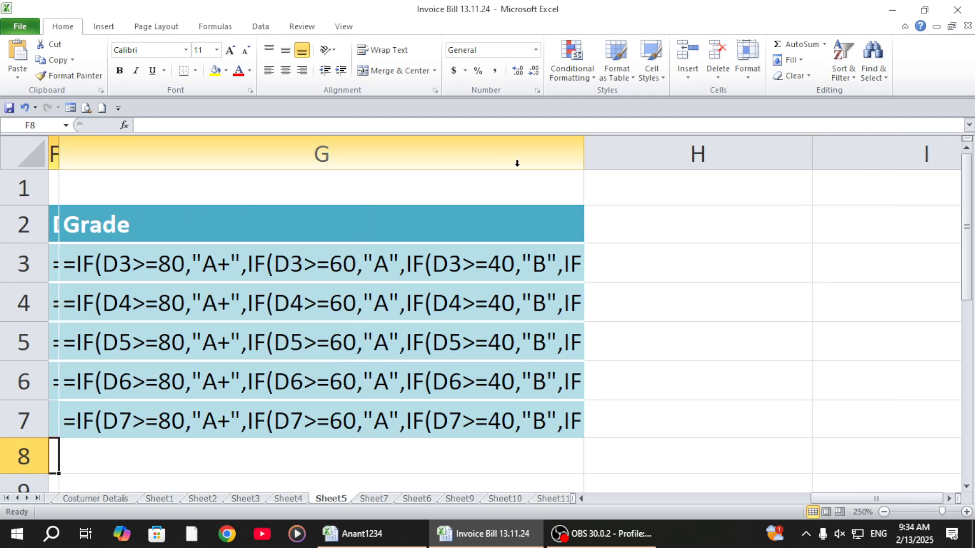
drag(584, 155, 805, 165)
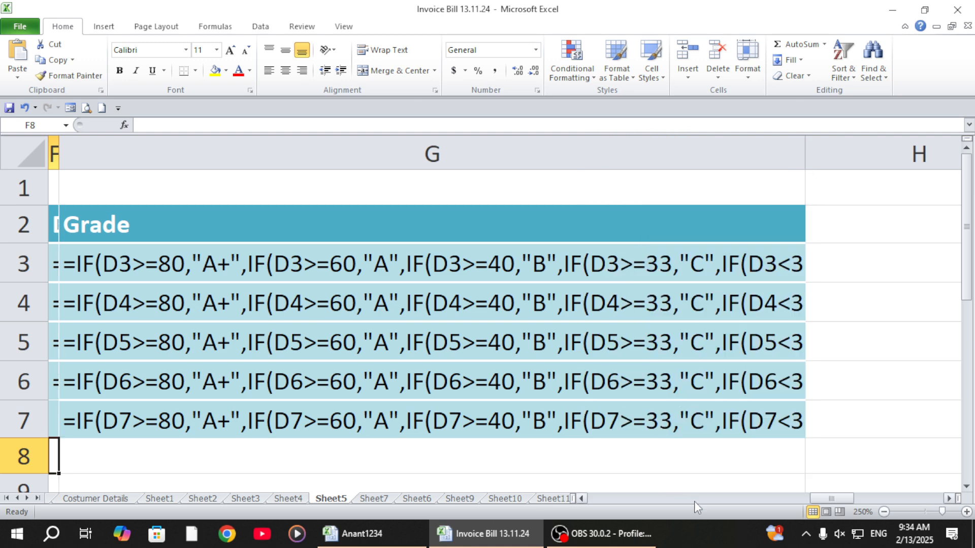
drag(804, 159, 898, 175)
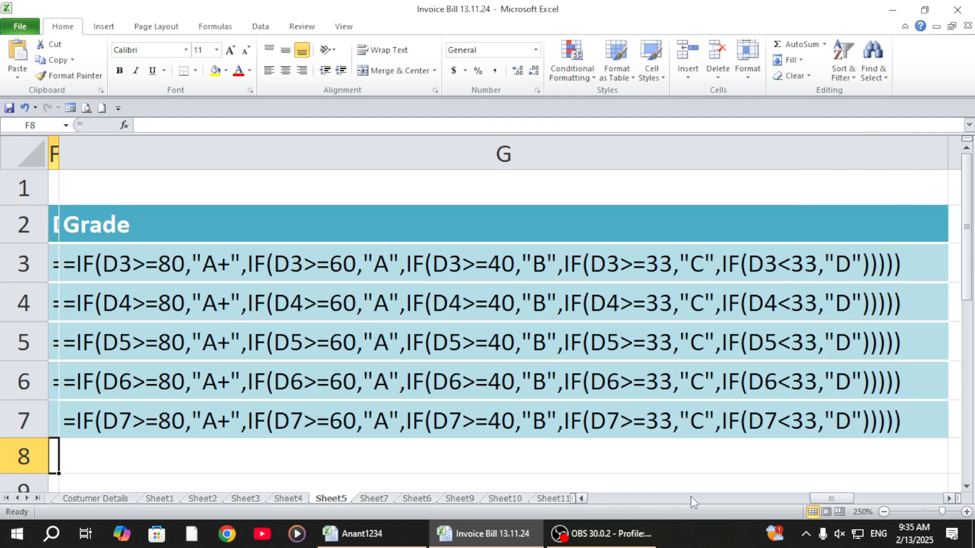
click(581, 497)
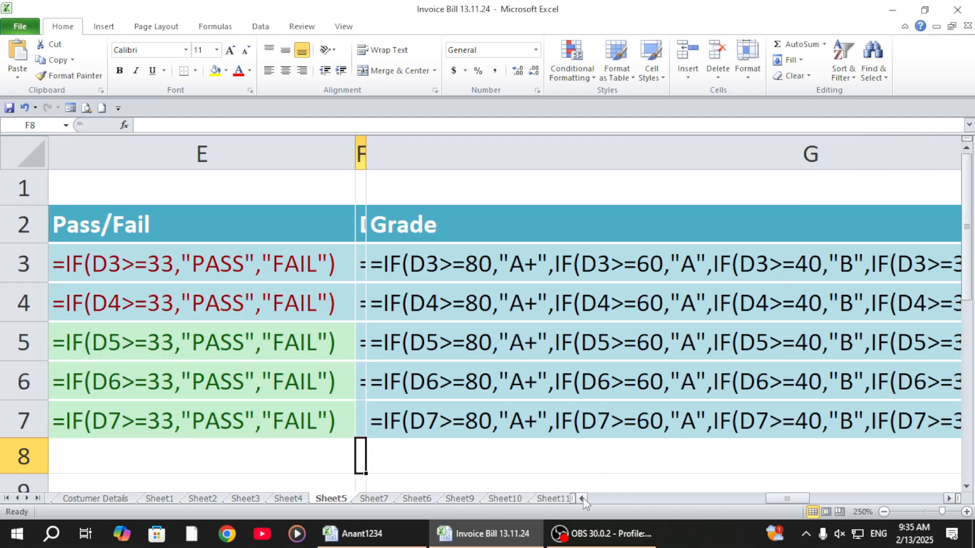
drag(785, 500, 805, 504)
click(949, 499)
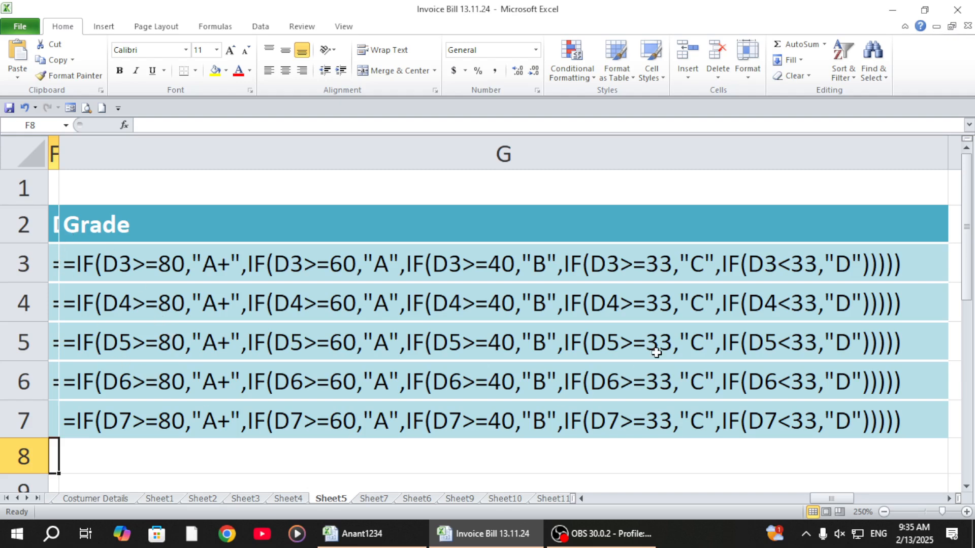
Step: Switch the whole sheet back to showing results and autofit all column widths
mouse_move(612, 547)
drag(824, 496, 577, 498)
click(24, 153)
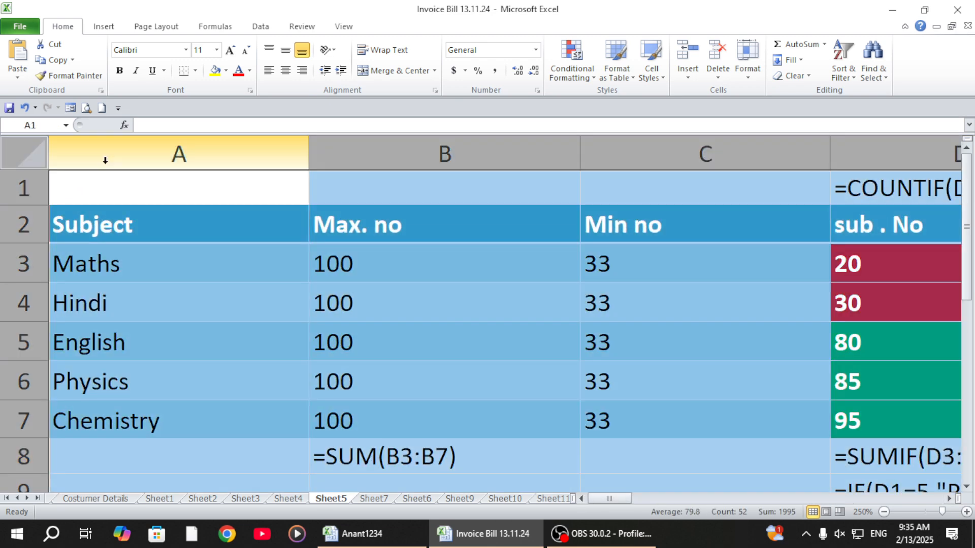
key(ctrl+grave)
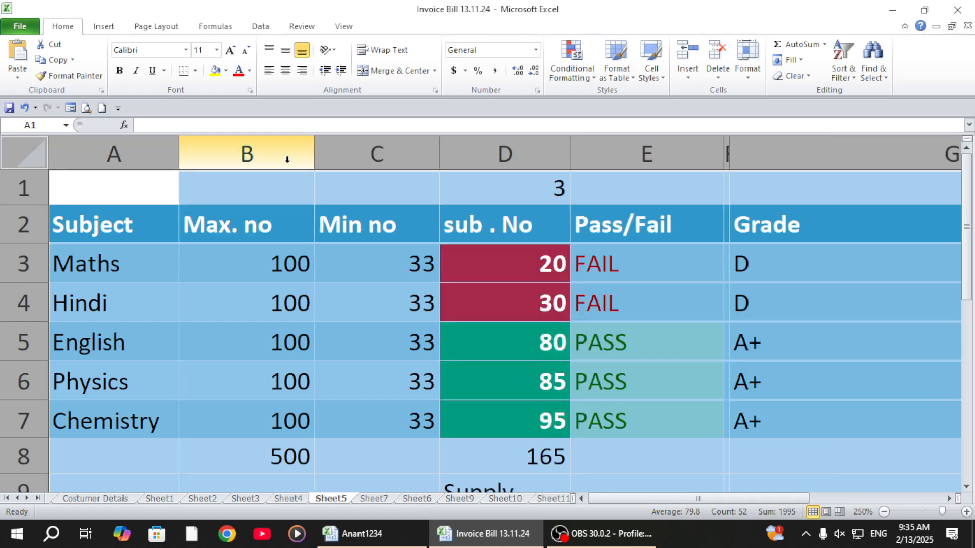
double_click(180, 159)
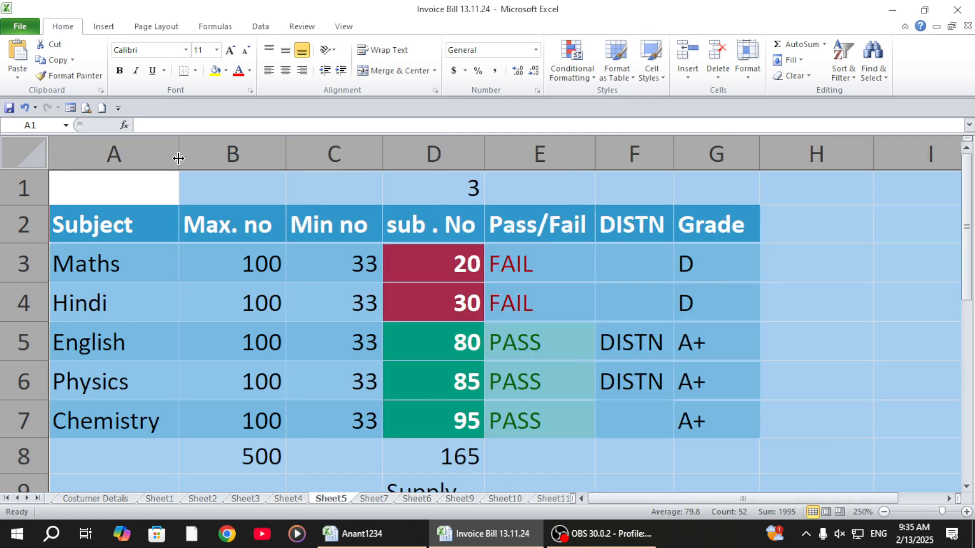
click(411, 365)
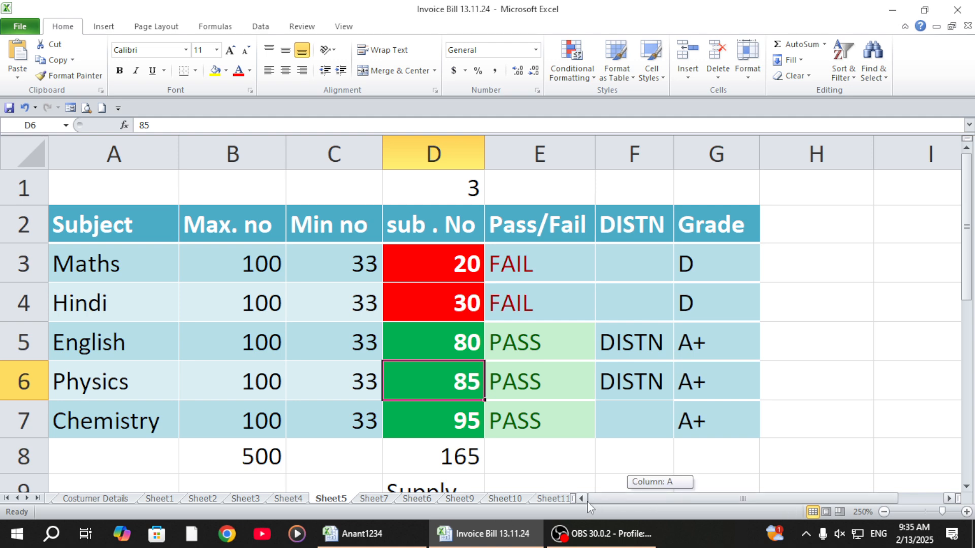
Step: Examine the sub . No marks in D3:D7 and the SUMIF formula behind the total in D8
click(192, 485)
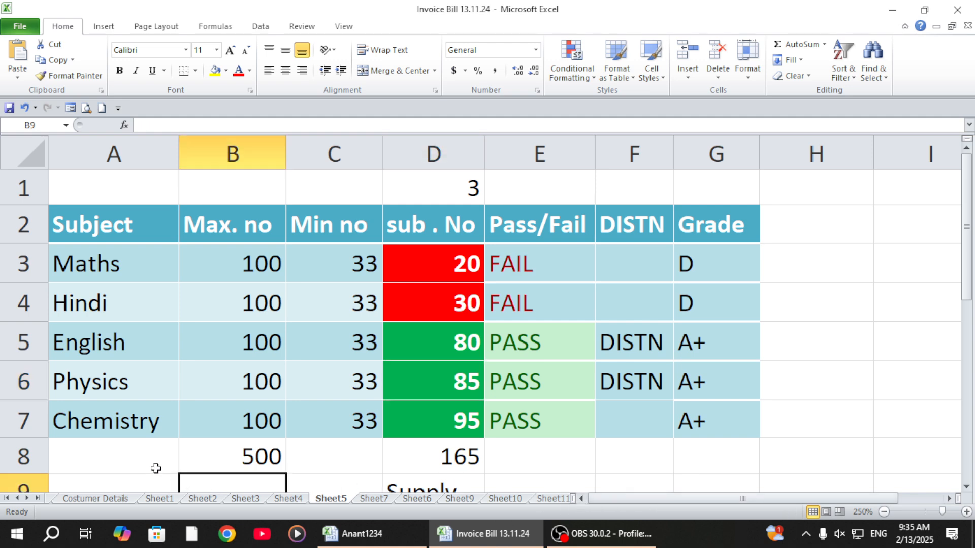
click(558, 472)
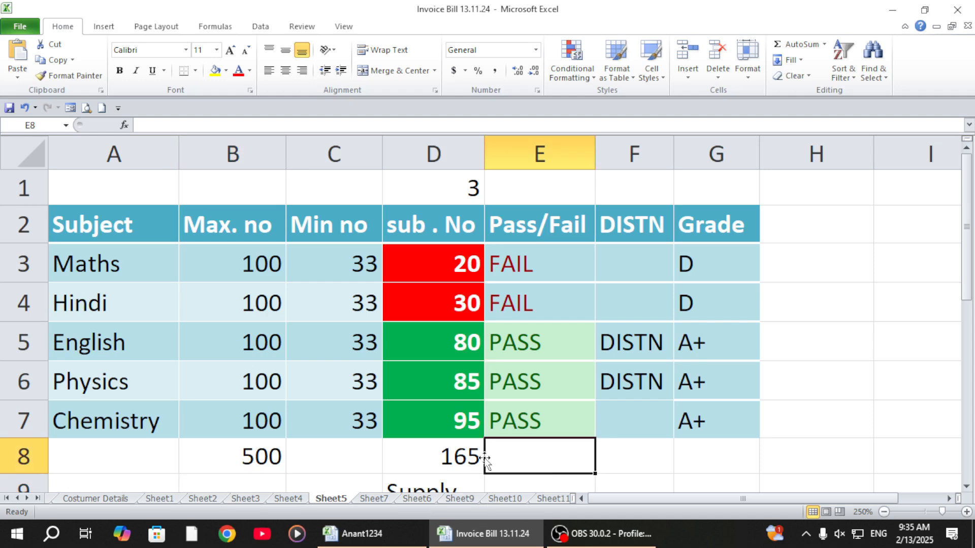
scroll(462, 421, down, 2)
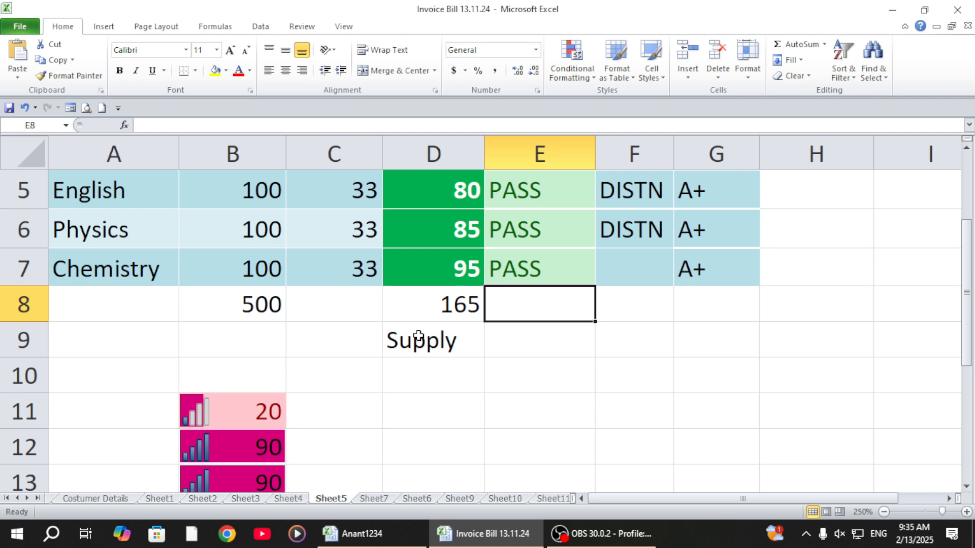
scroll(419, 335, up, 2)
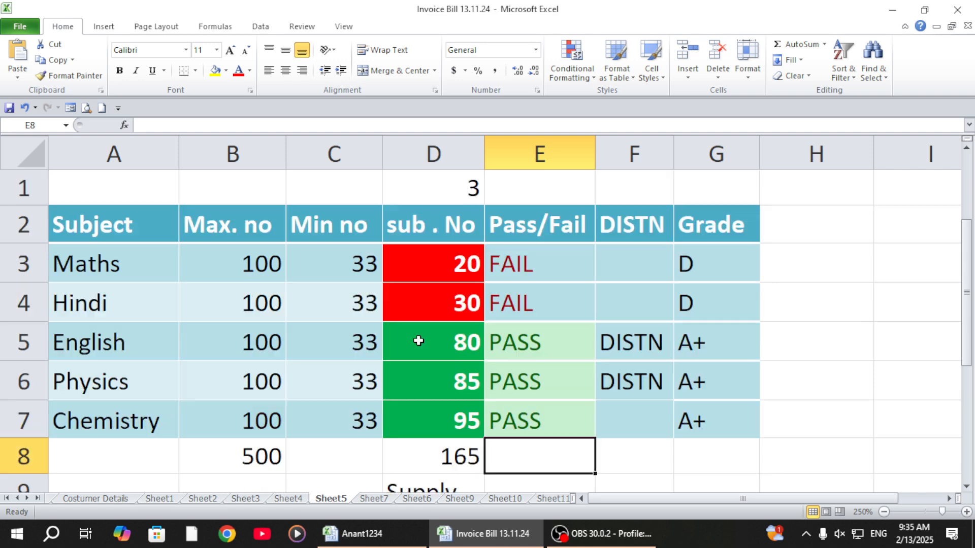
drag(444, 254, 448, 432)
click(462, 460)
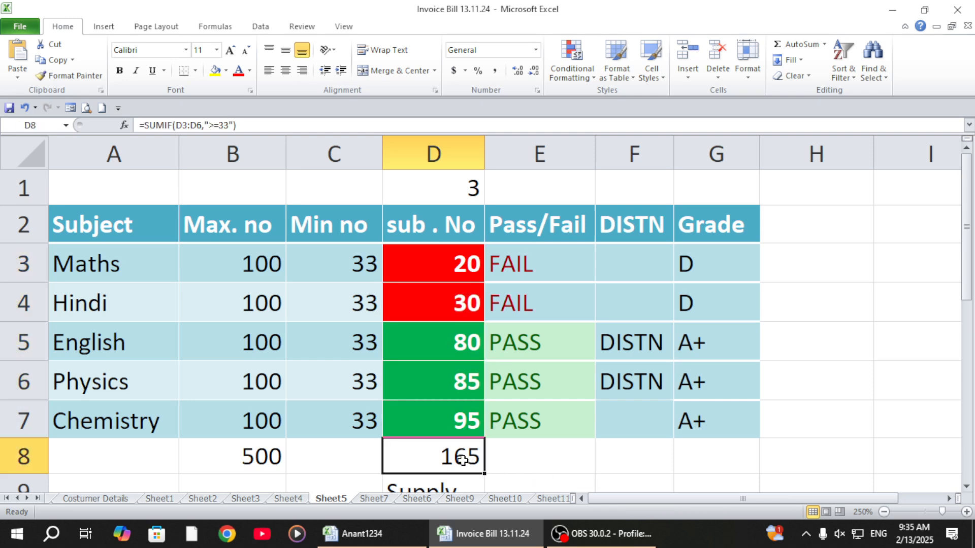
click(528, 467)
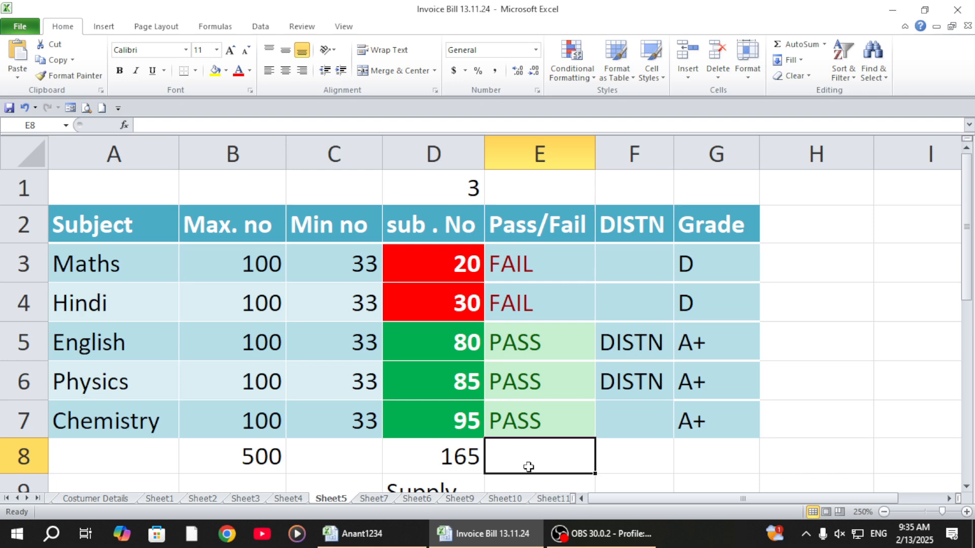
click(436, 259)
click(444, 299)
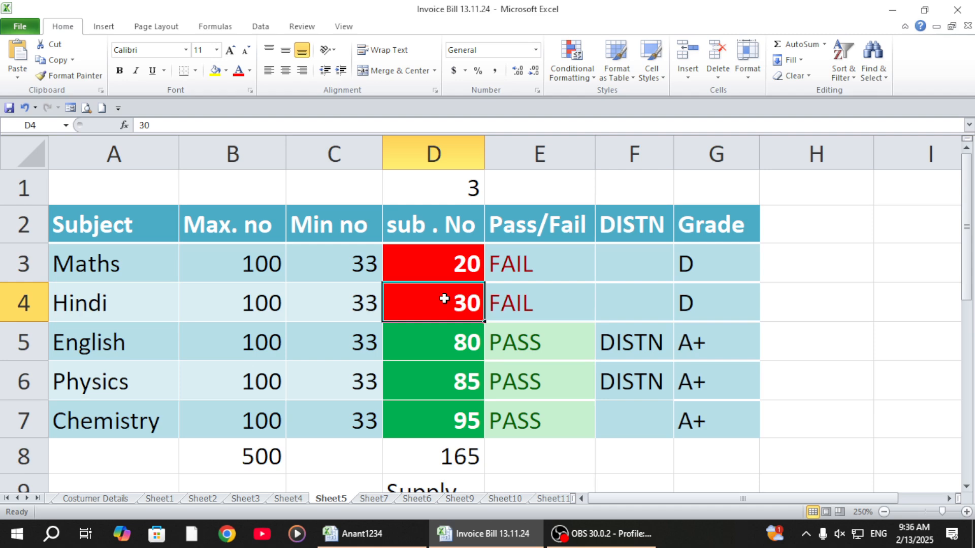
Step: Replace the total in D8 with the formula =SUMIF(D3:D7,">=33")
click(431, 457)
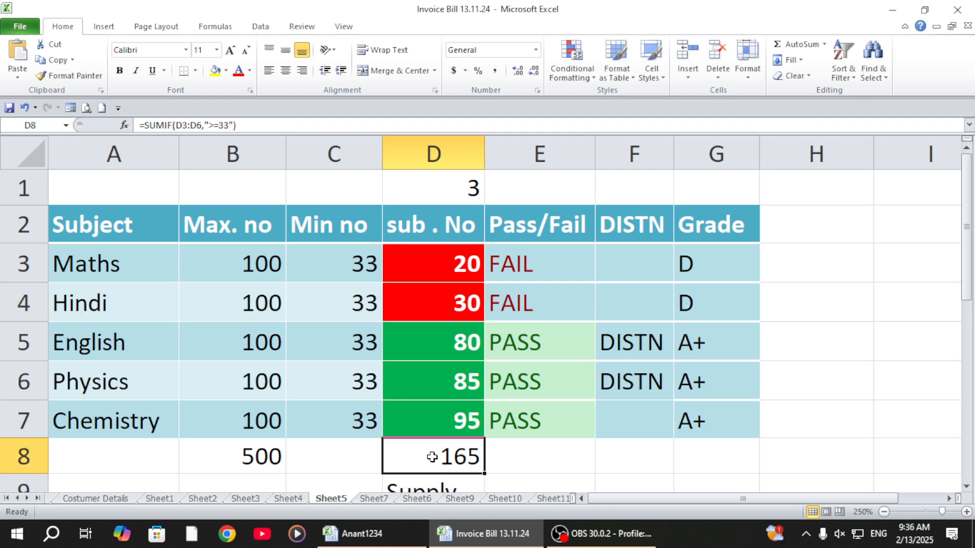
key(BackSpace)
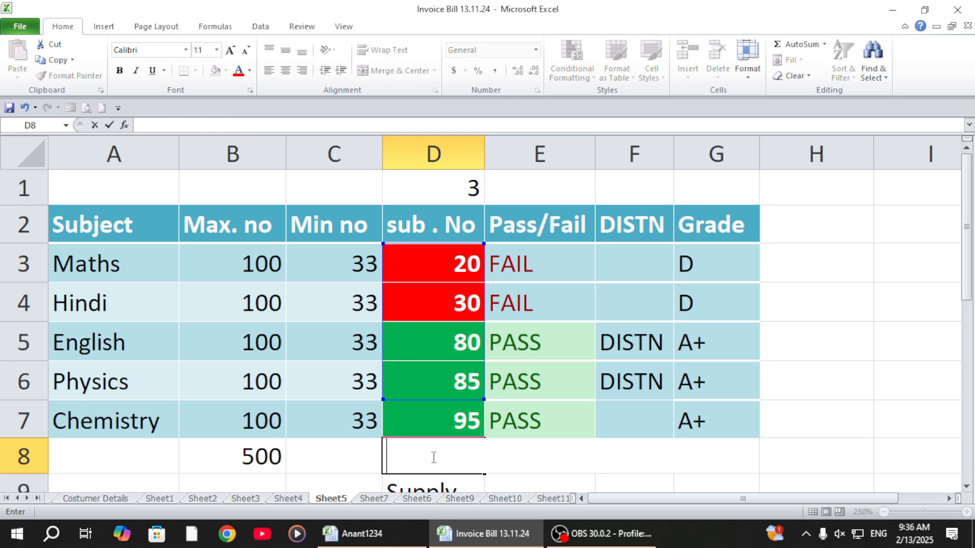
text(=SUM)
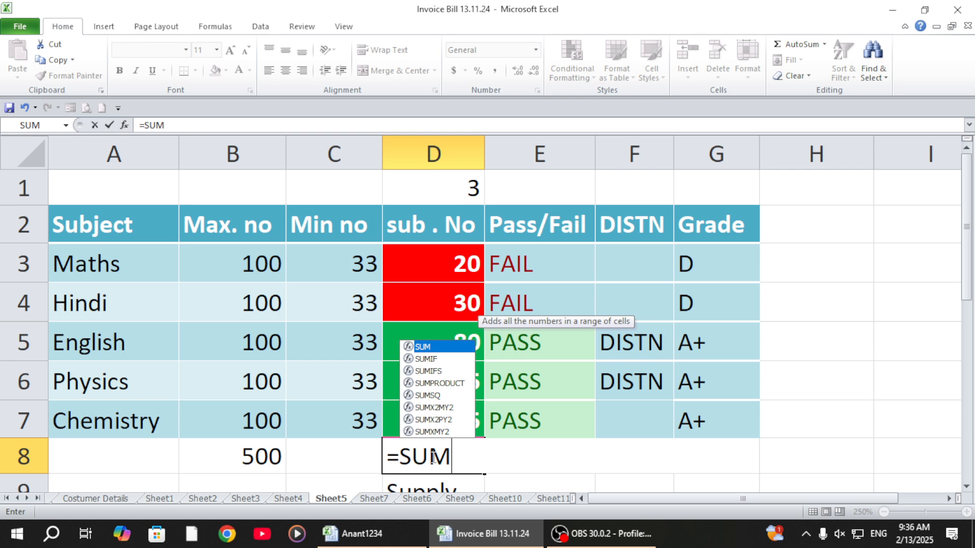
text(IF()
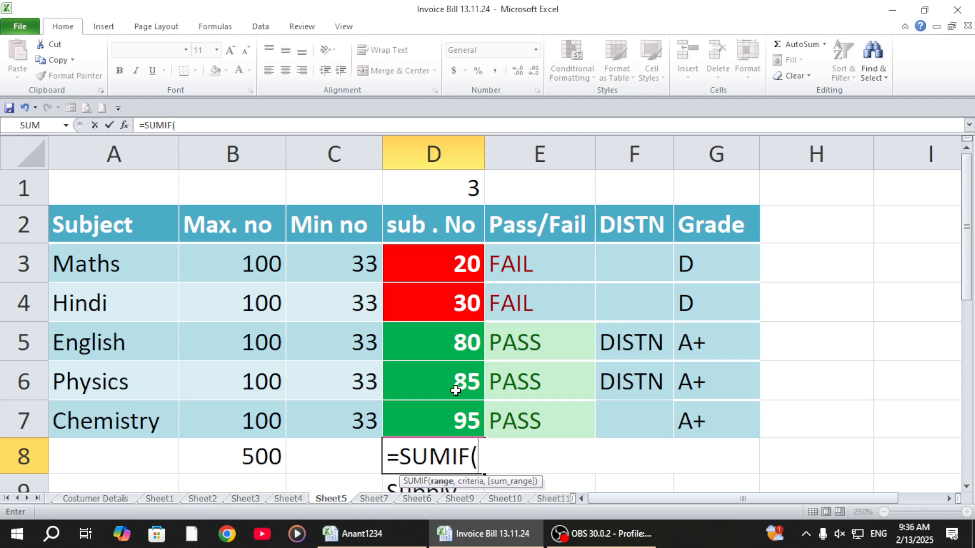
drag(429, 263, 437, 412)
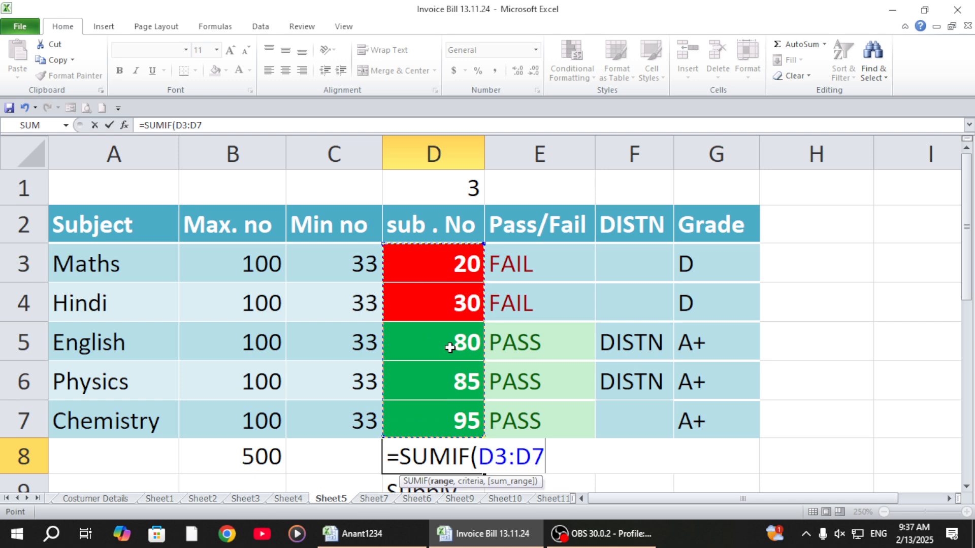
text(,)
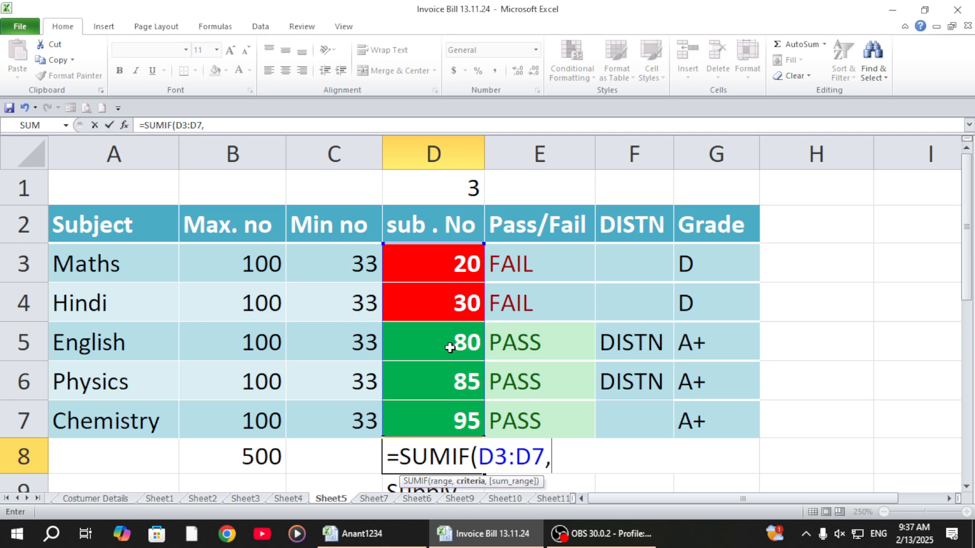
text(">=33)
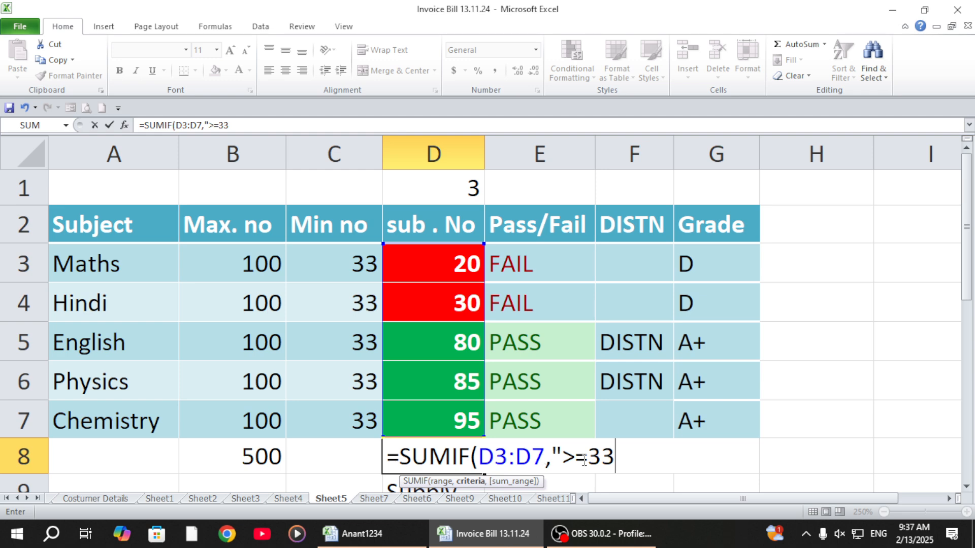
text("))
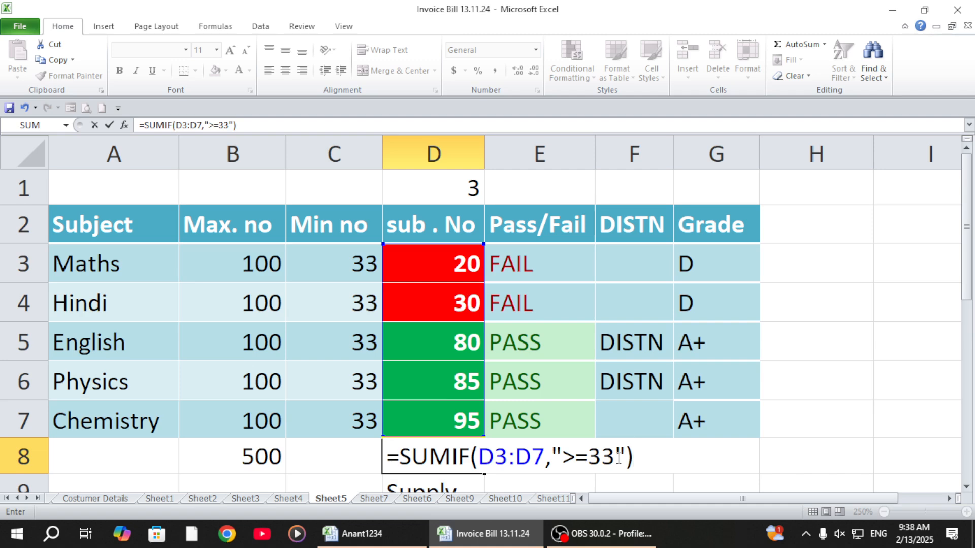
key(Return)
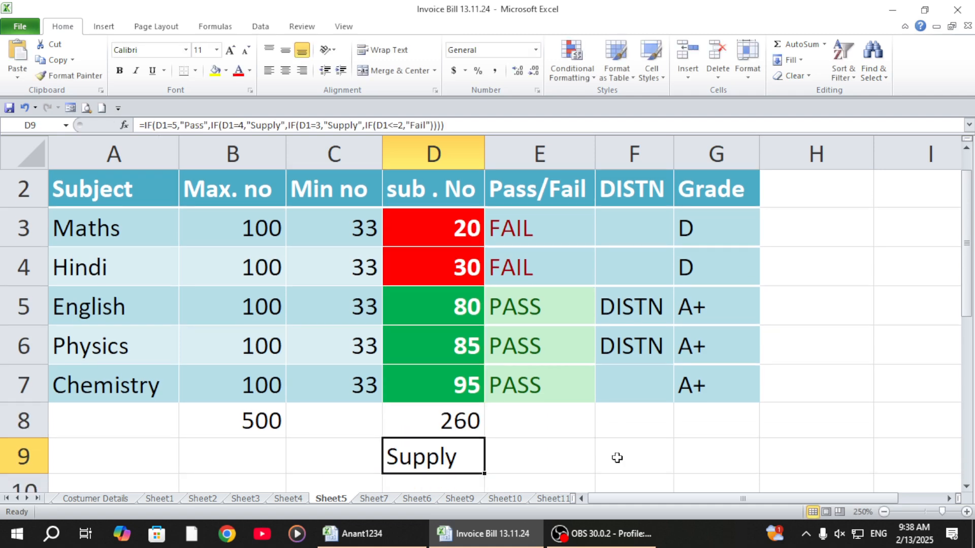
Step: Set the Hindi mark in D4 to 32
click(460, 421)
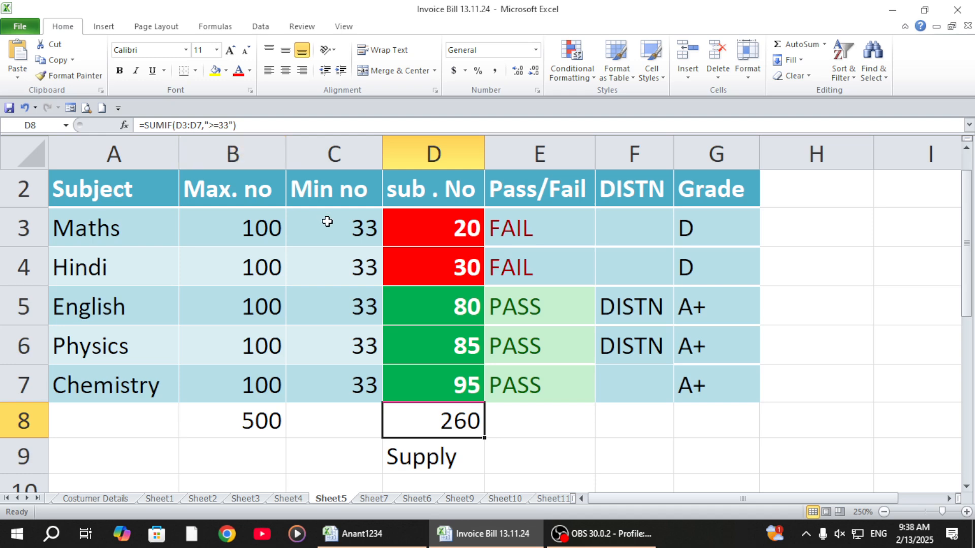
click(418, 262)
text(32)
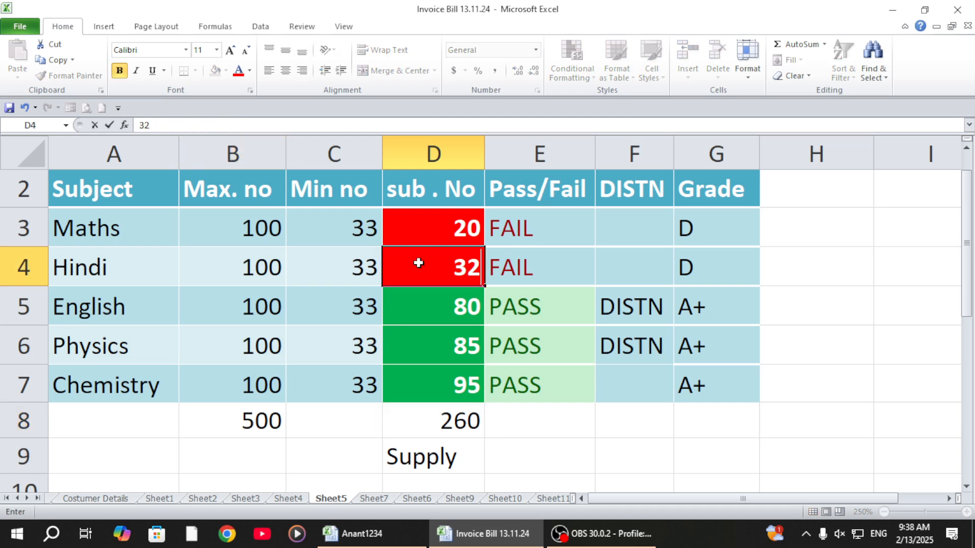
key(Return)
click(418, 263)
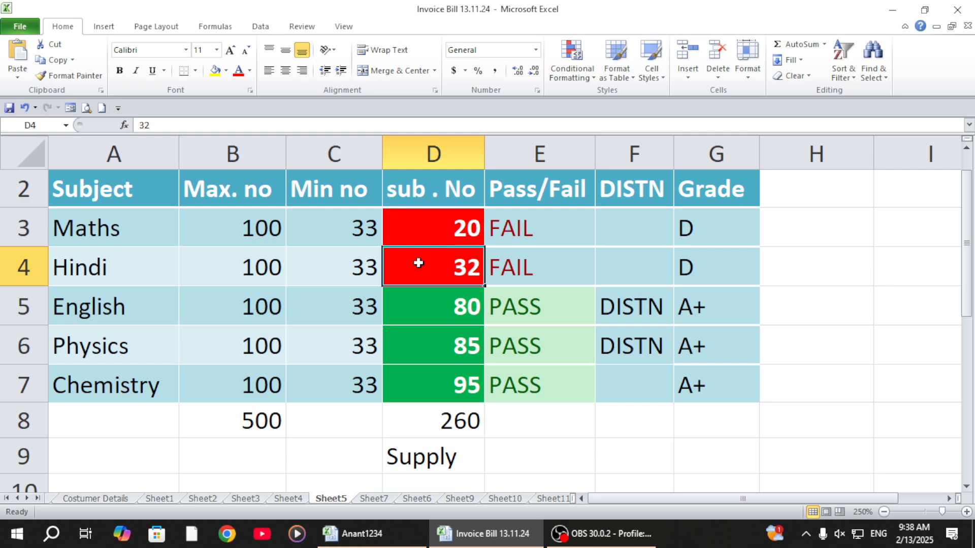
key(Up)
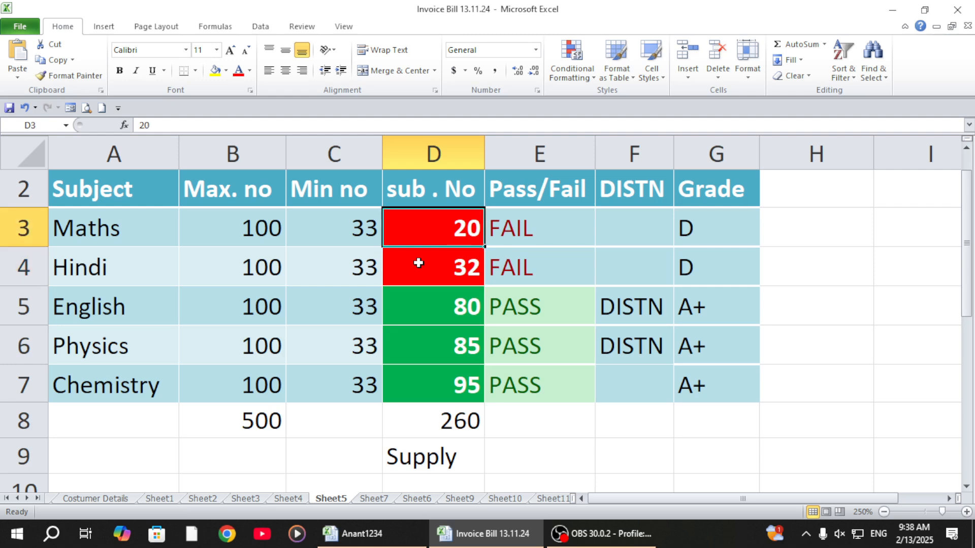
click(460, 430)
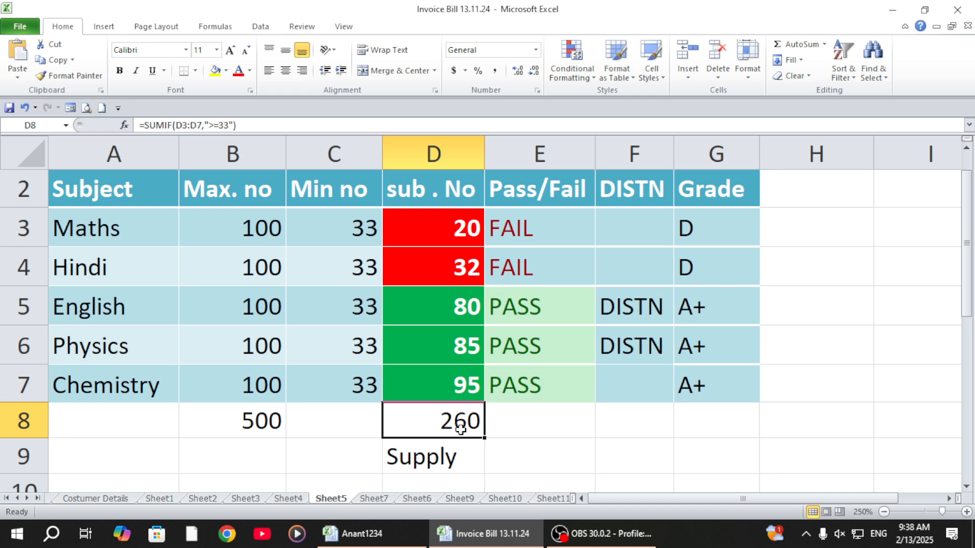
text(30)
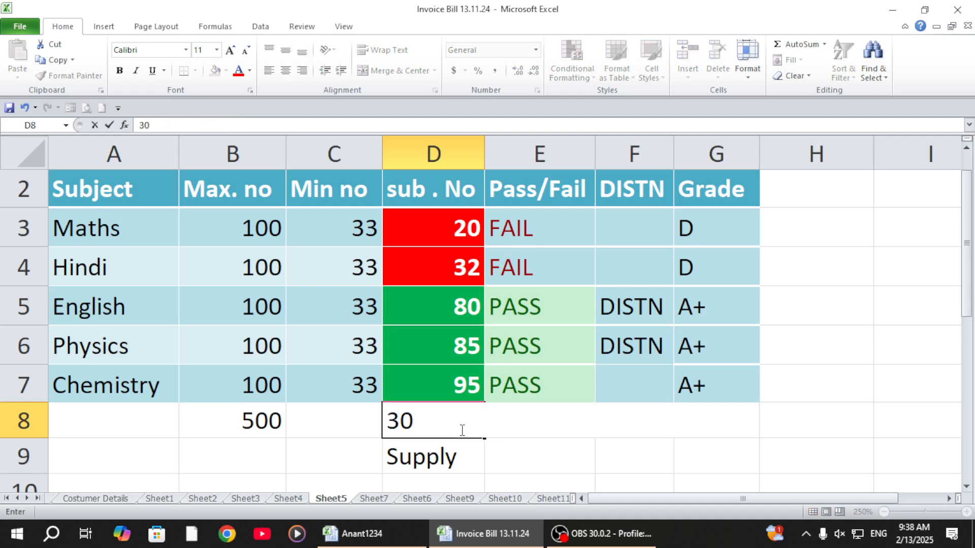
click(362, 384)
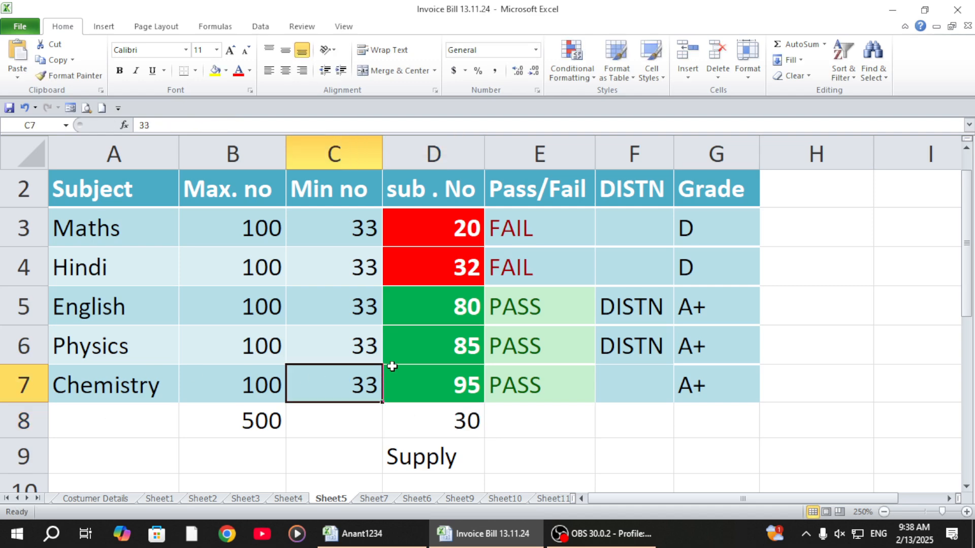
key(ctrl+z)
Step: Test the SUMIF total with a Maths mark of 30 and one of 32.9 in D3
click(447, 222)
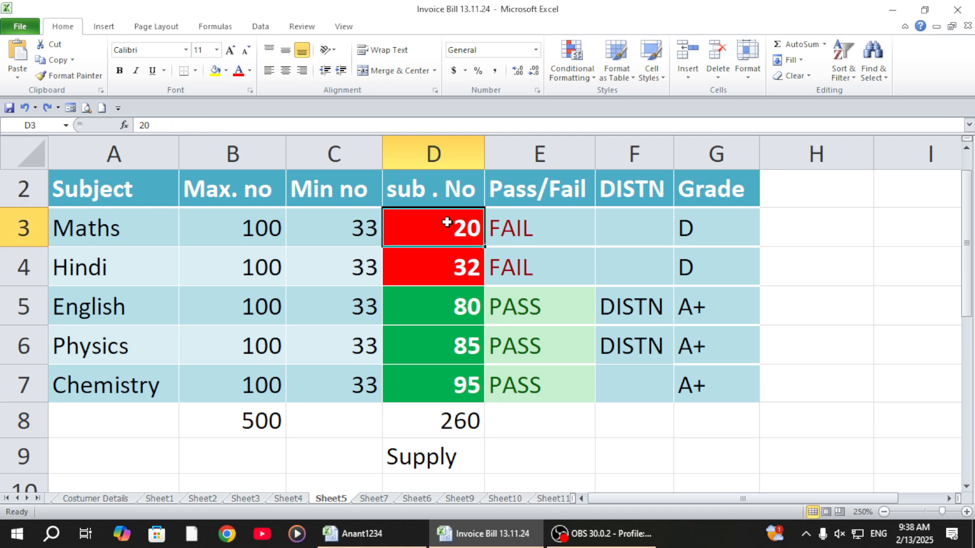
text(30)
key(Return)
click(446, 222)
text(32.9)
key(Return)
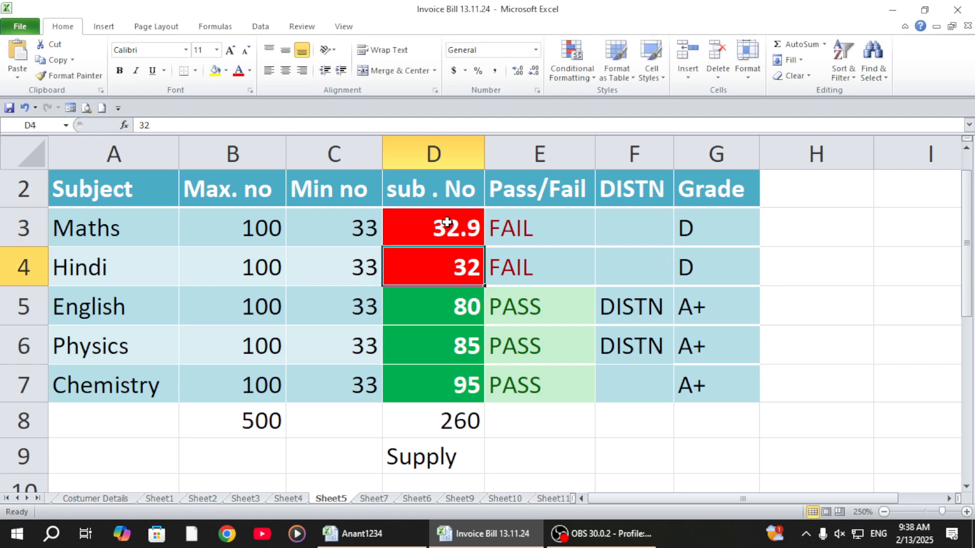
Step: Set the Maths mark in D3 to 33
click(446, 222)
text(33)
key(Return)
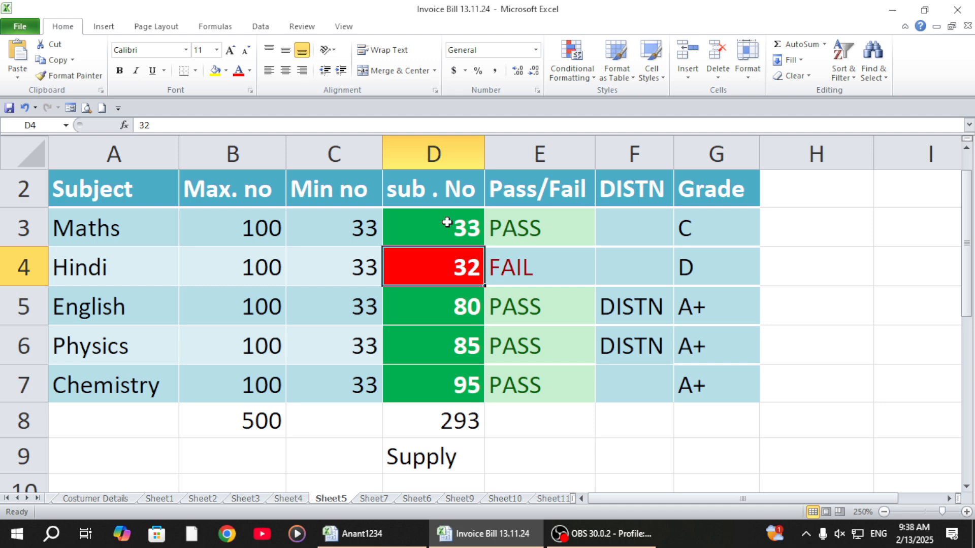
Step: Show the sheet's formulas instead of values and widen column D to fit the full SUMIF formula in D8
click(446, 420)
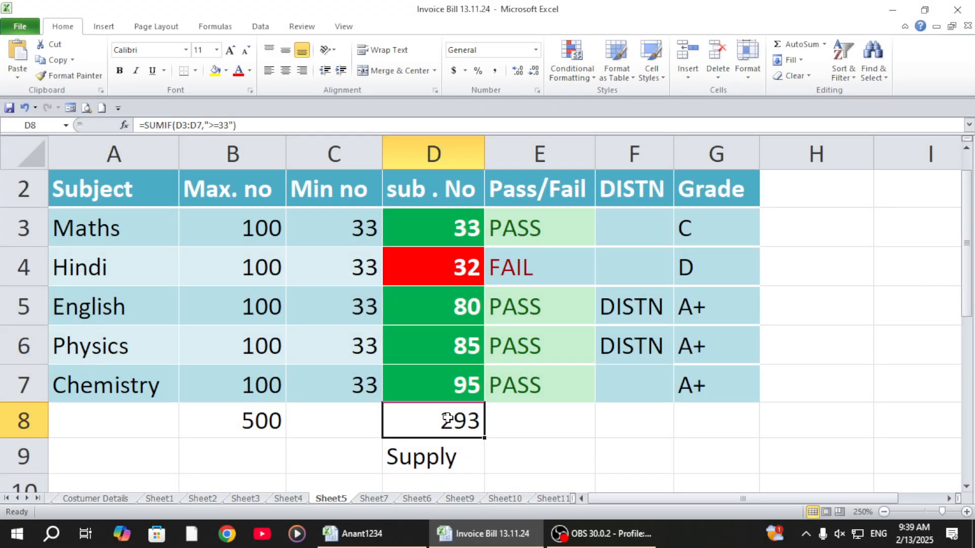
key(ctrl+grave)
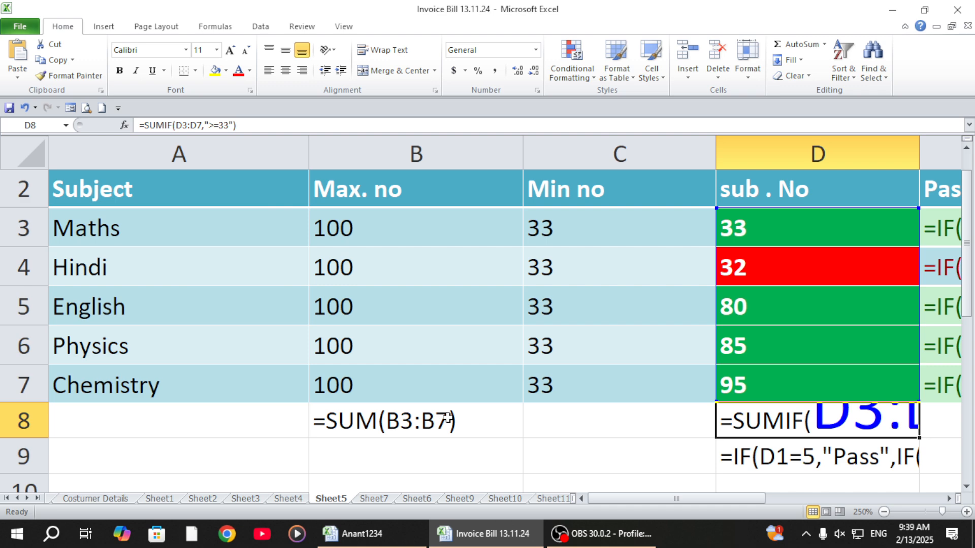
drag(604, 500, 686, 504)
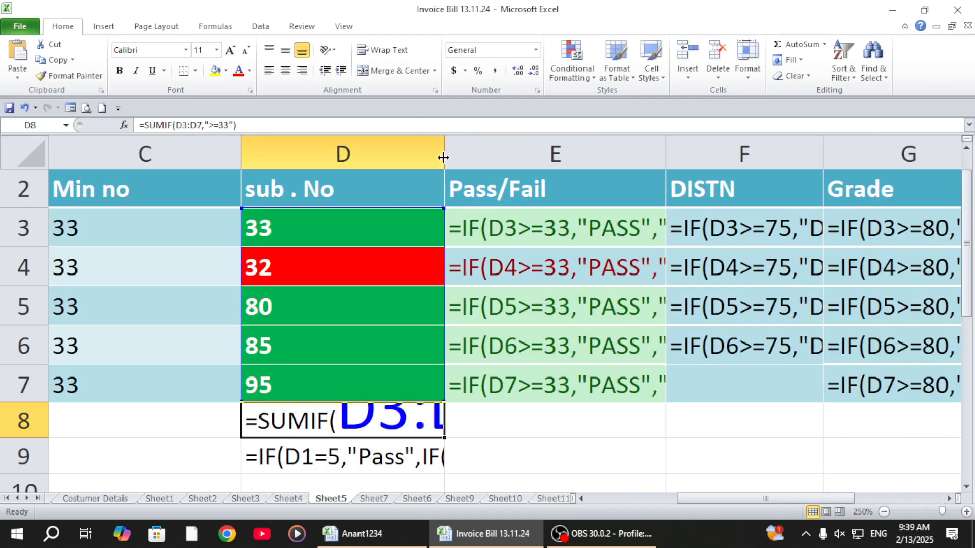
drag(443, 158, 540, 155)
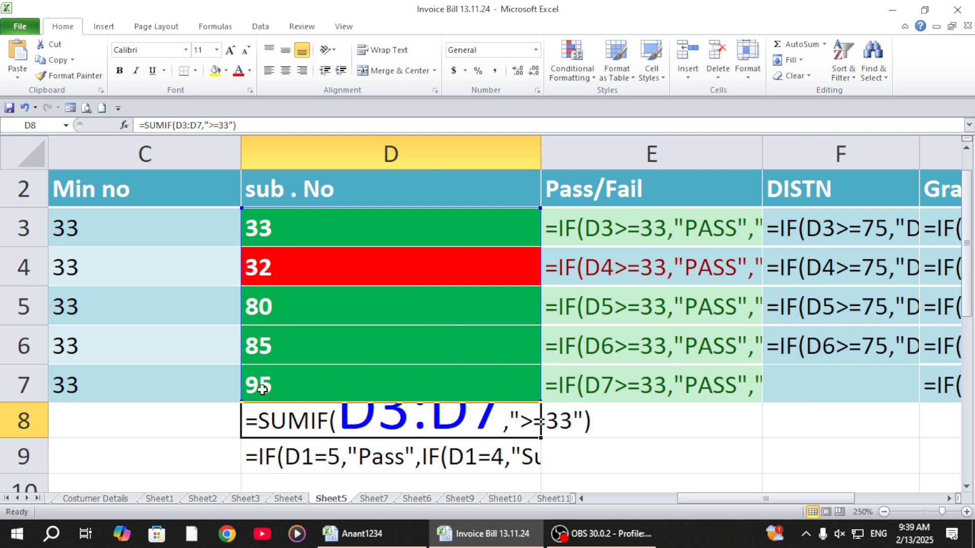
click(583, 442)
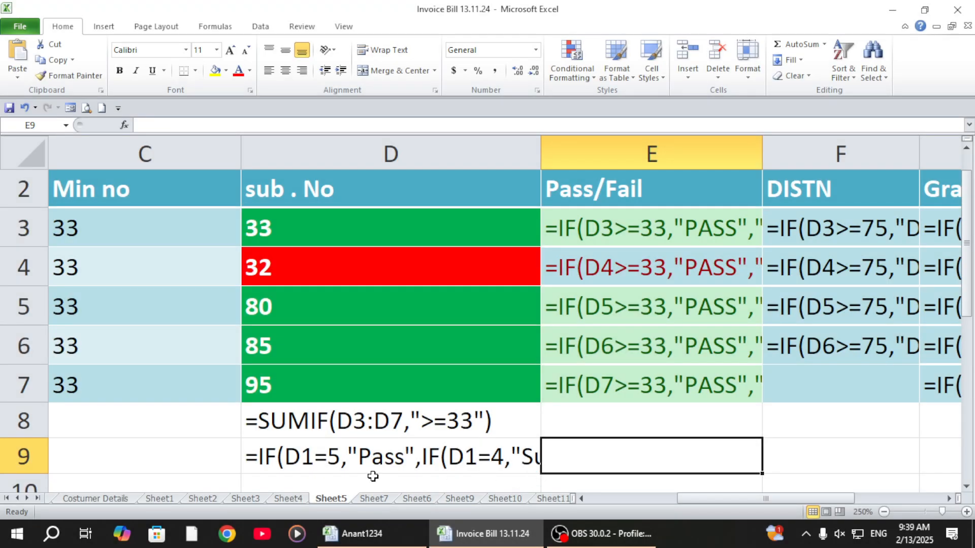
Step: Return the sheet to showing values and review the formulas in the Maths cells E3, F3 and G3 and in total cell D8
key(ctrl+grave)
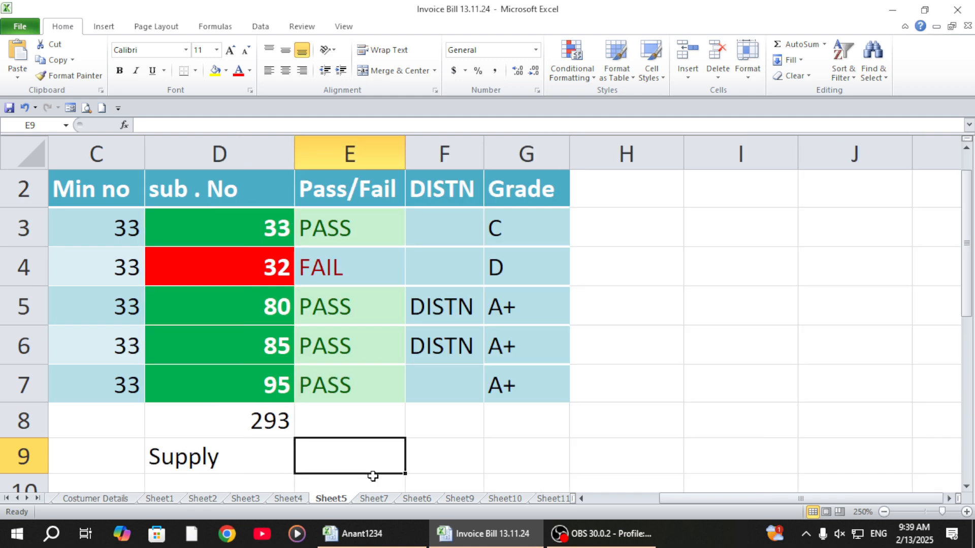
drag(687, 498, 616, 499)
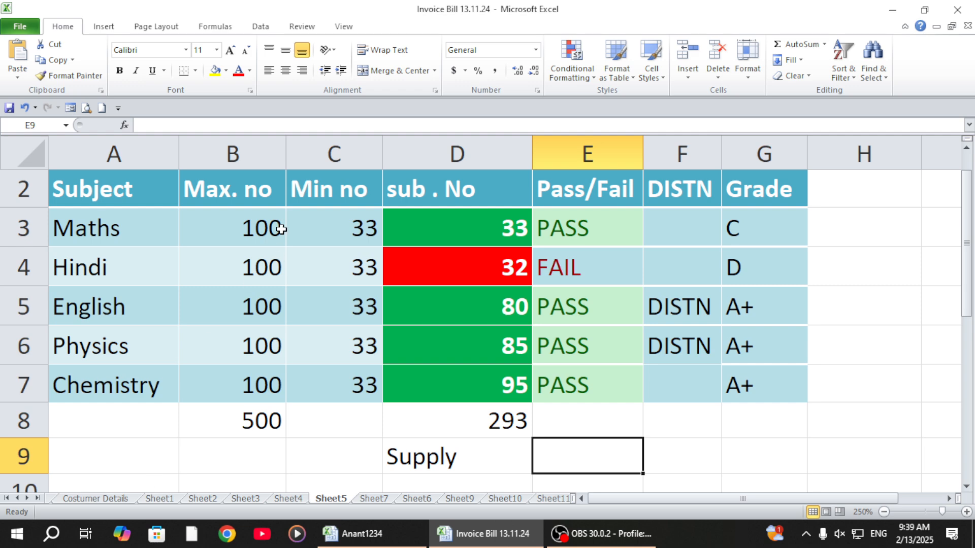
click(579, 222)
click(682, 217)
click(728, 212)
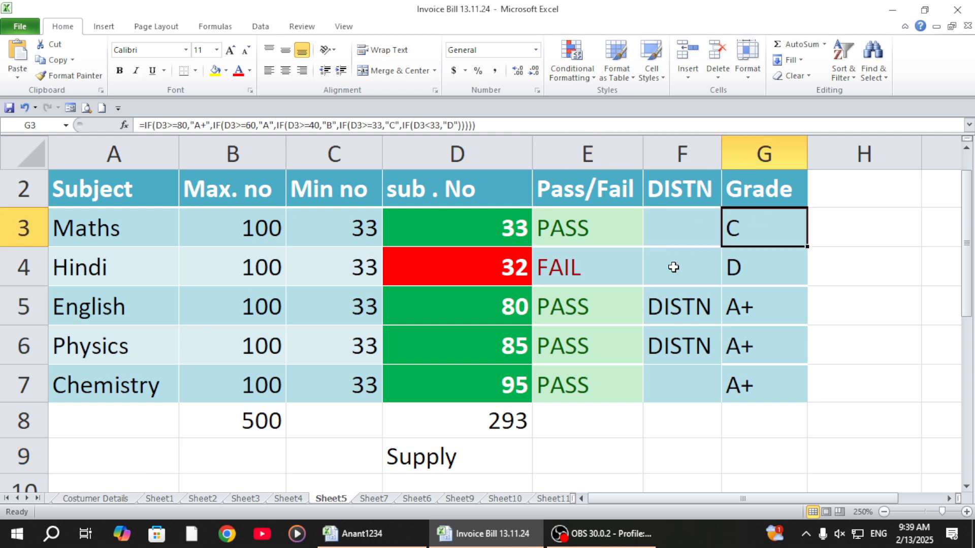
click(424, 419)
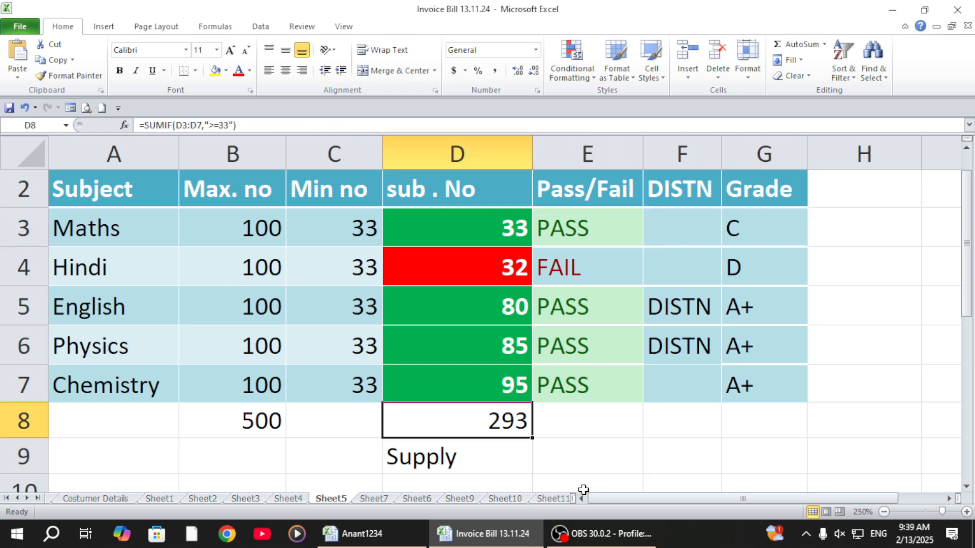